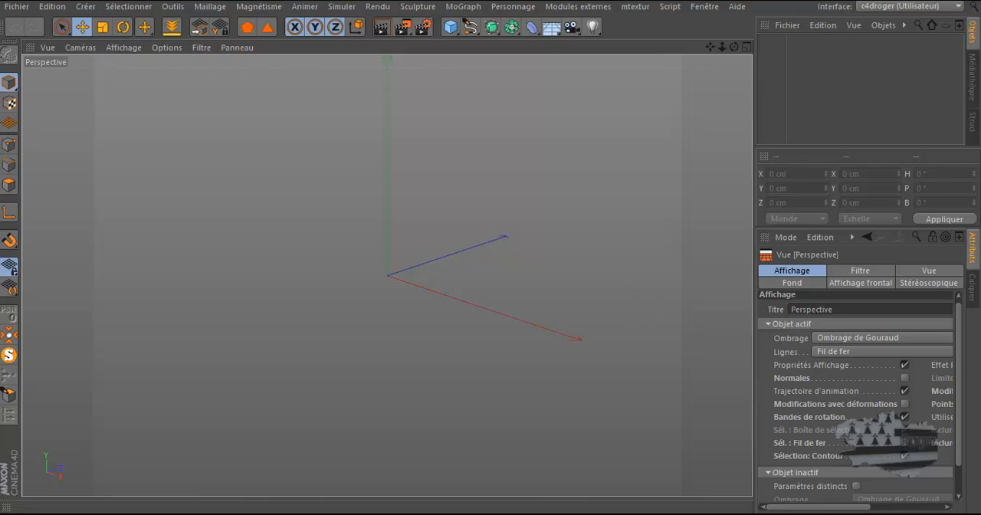
Step: Switch to the browser and open the "porte science_fiction" entry near the end of the pouzolles textures page
left_click_drag(980, 138, 238, 0)
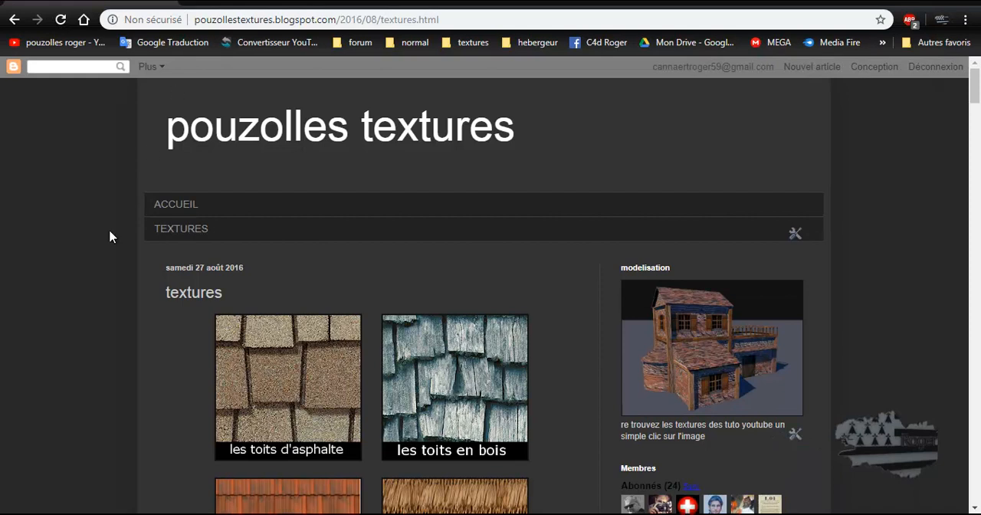
left_click(150, 244)
scroll(110, 235, "down", 3)
scroll(110, 236, "down", 17)
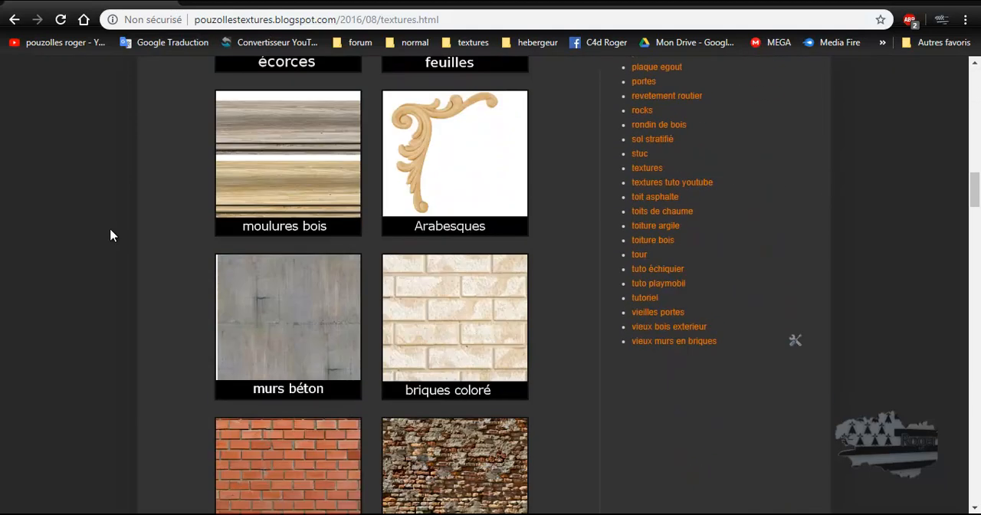
scroll(111, 236, "down", 20)
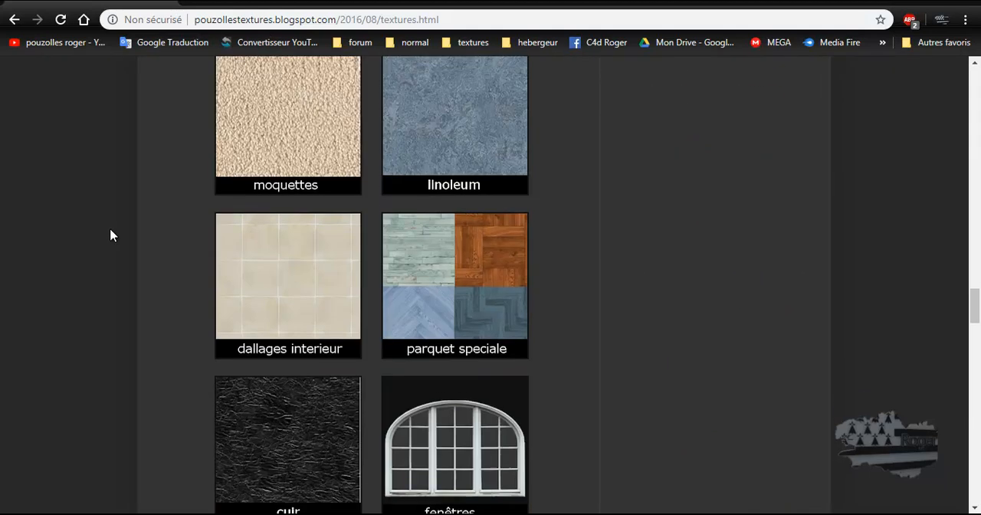
scroll(110, 236, "down", 20)
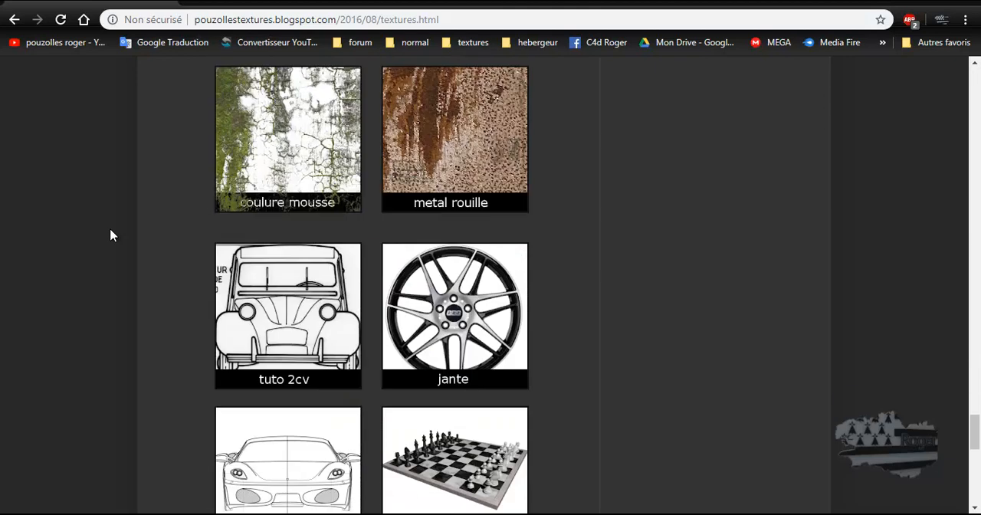
scroll(111, 235, "down", 3)
scroll(110, 235, "up", 2)
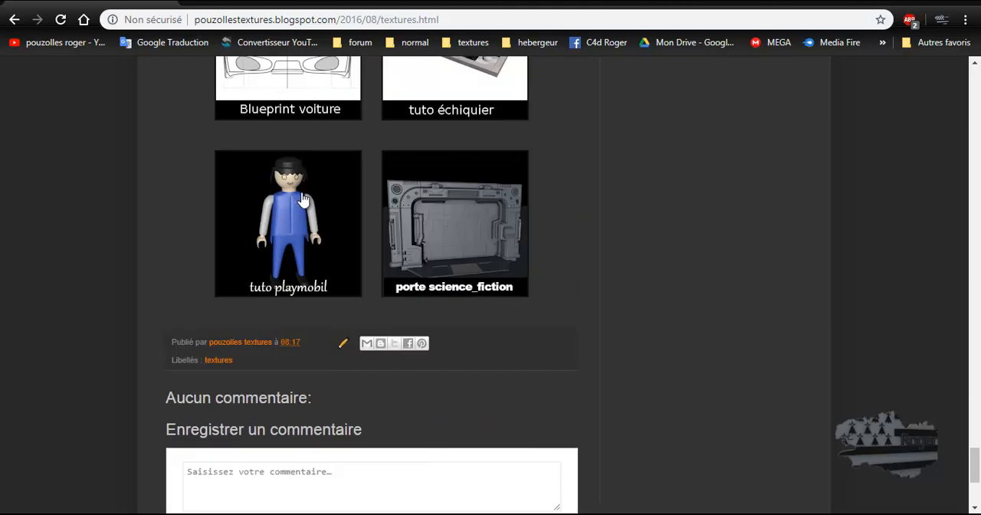
left_click(444, 226)
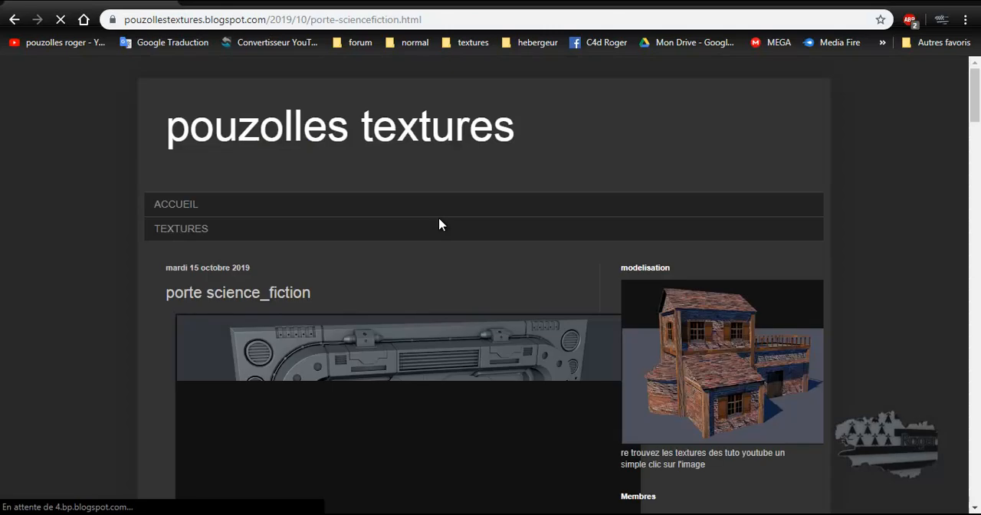
Step: Examine the science-fiction door render, its reference plans and the mesh texture maps down to the end of the article
scroll(120, 304, "down", 5)
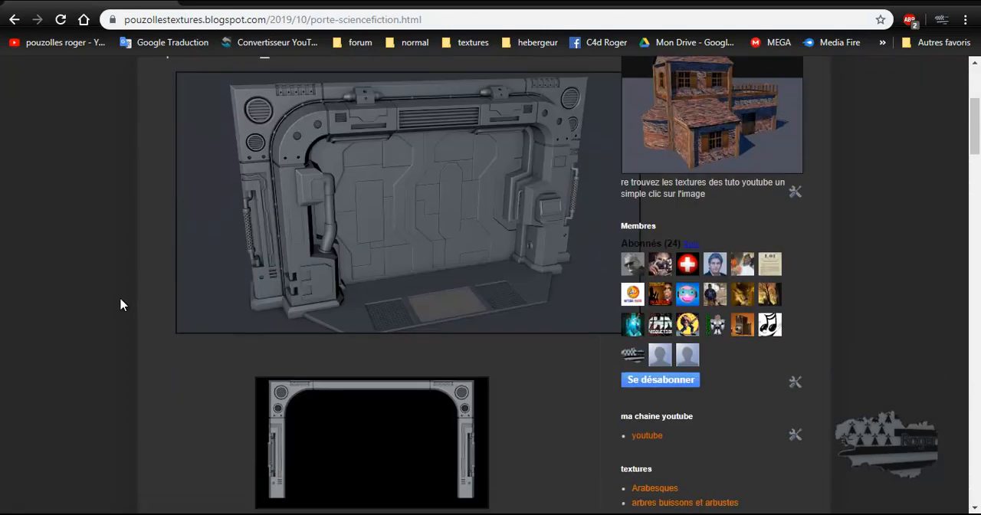
scroll(120, 305, "down", 8)
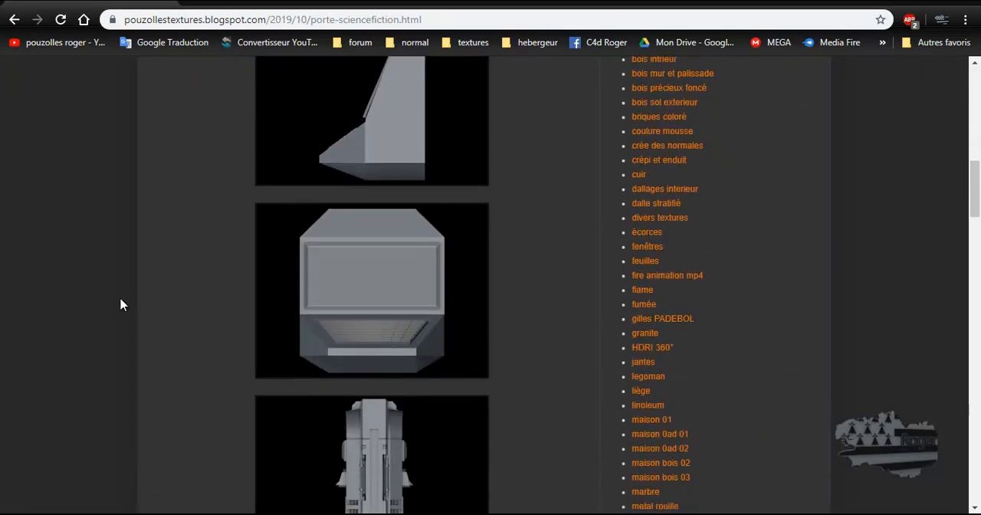
scroll(120, 304, "down", 3)
scroll(120, 304, "down", 1)
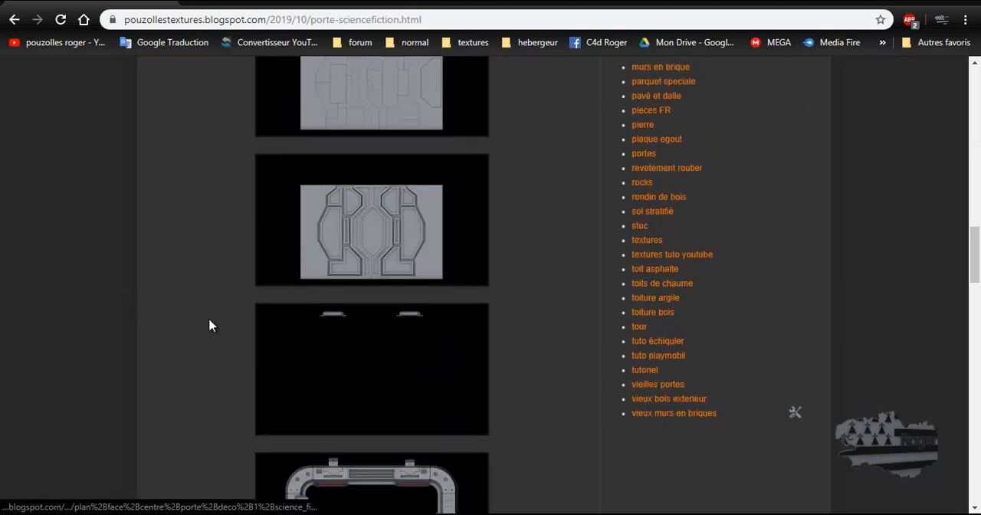
scroll(192, 325, "up", 15)
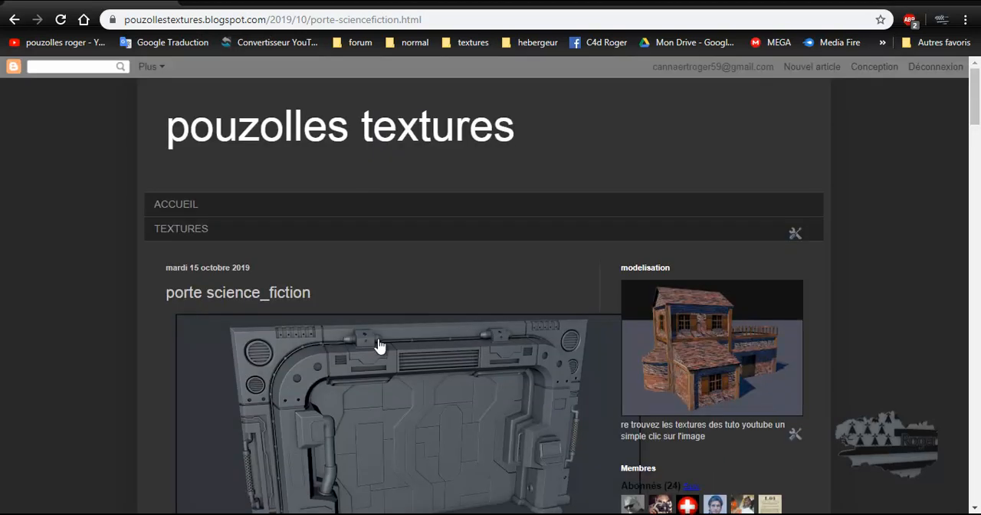
scroll(112, 335, "down", 10)
scroll(113, 337, "down", 7)
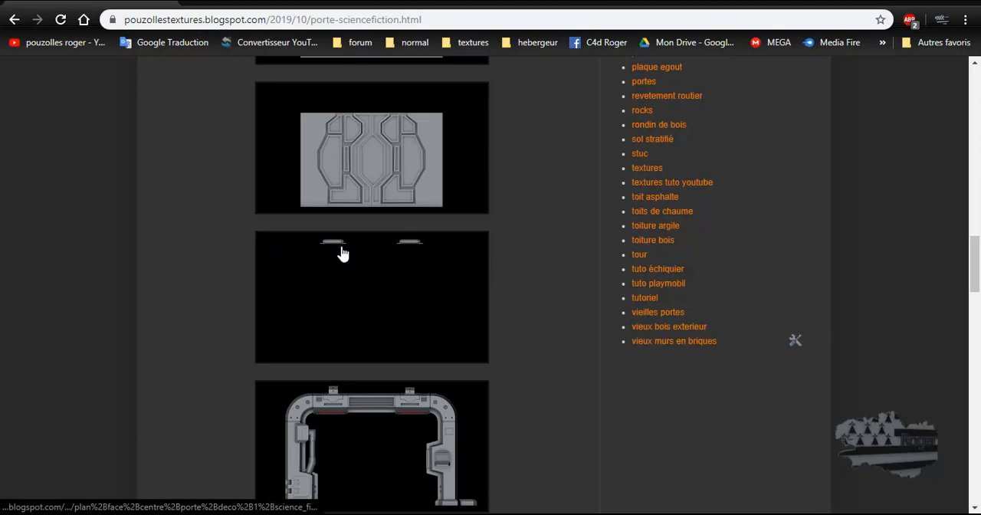
scroll(173, 274, "down", 4)
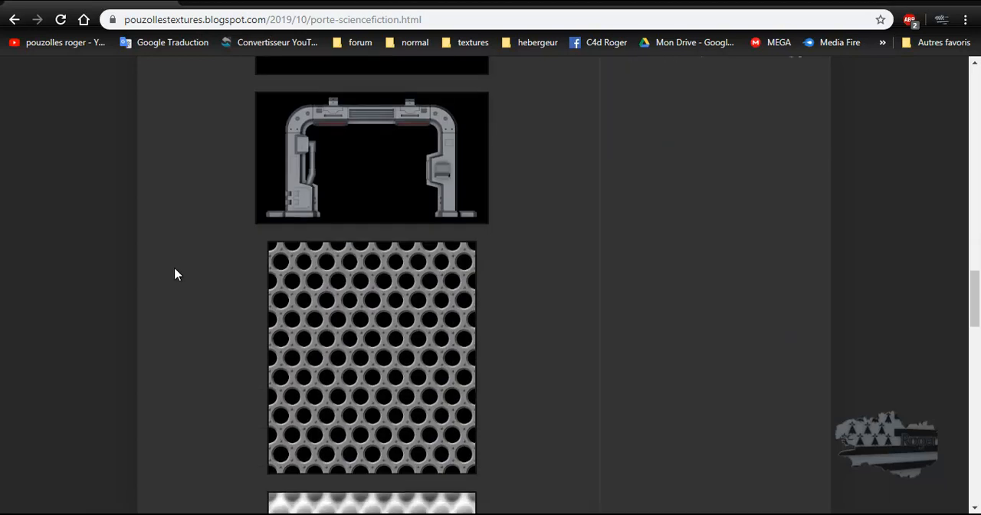
scroll(174, 274, "up", 2)
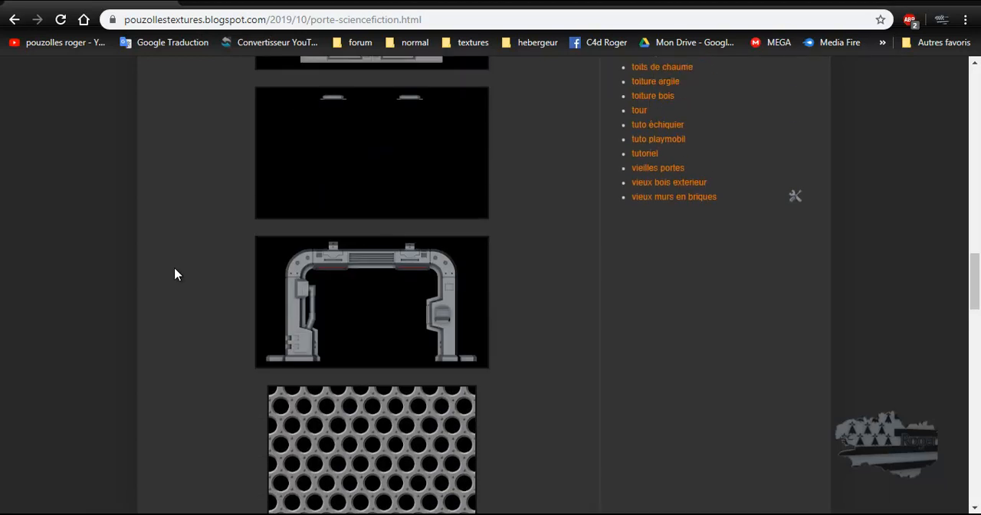
scroll(175, 274, "down", 4)
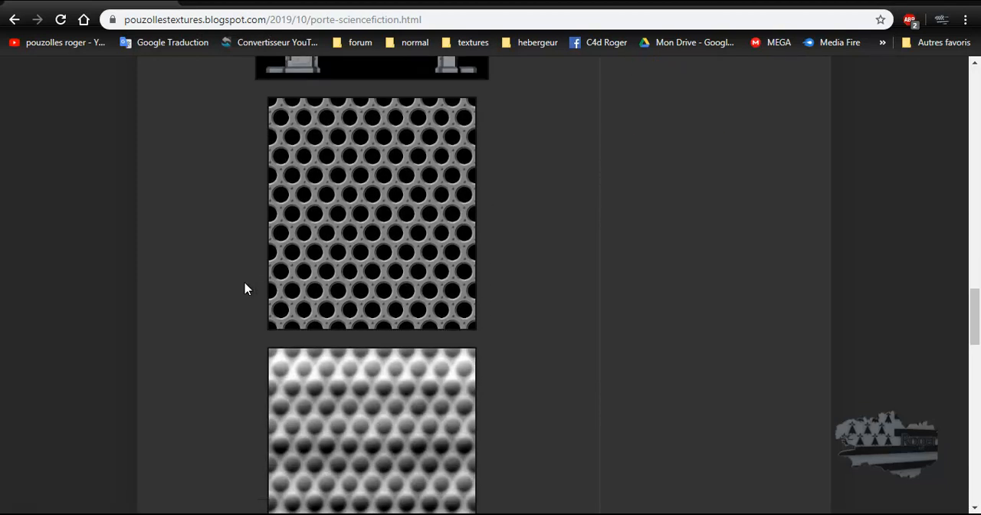
scroll(245, 289, "down", 9)
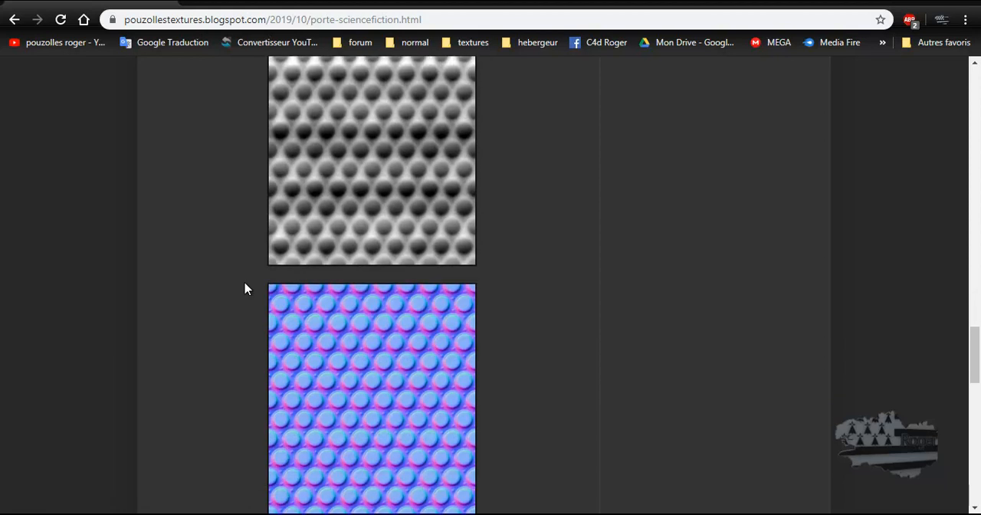
scroll(246, 289, "down", 5)
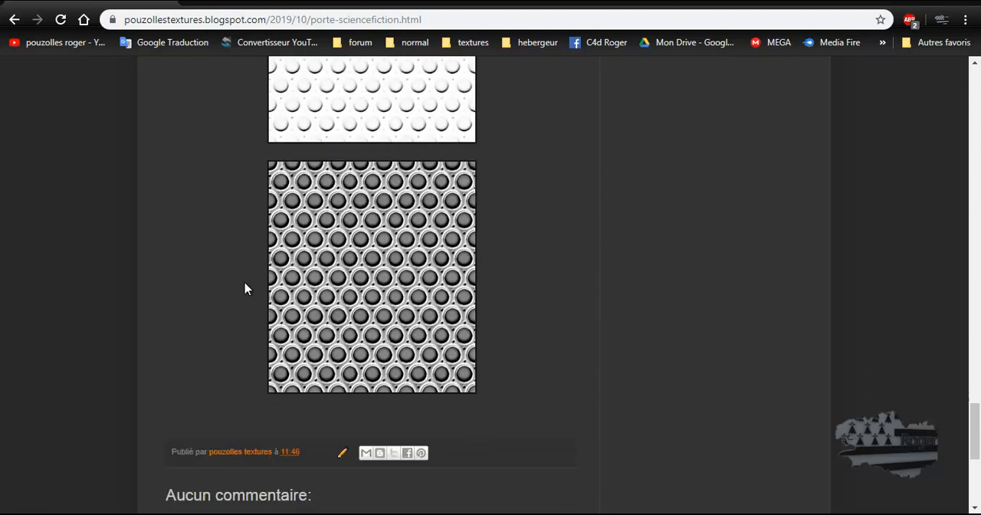
Step: Review the perforated mesh texture, the main door render and the frame and centre panel plans again
scroll(246, 289, "up", 4)
scroll(246, 289, "up", 10)
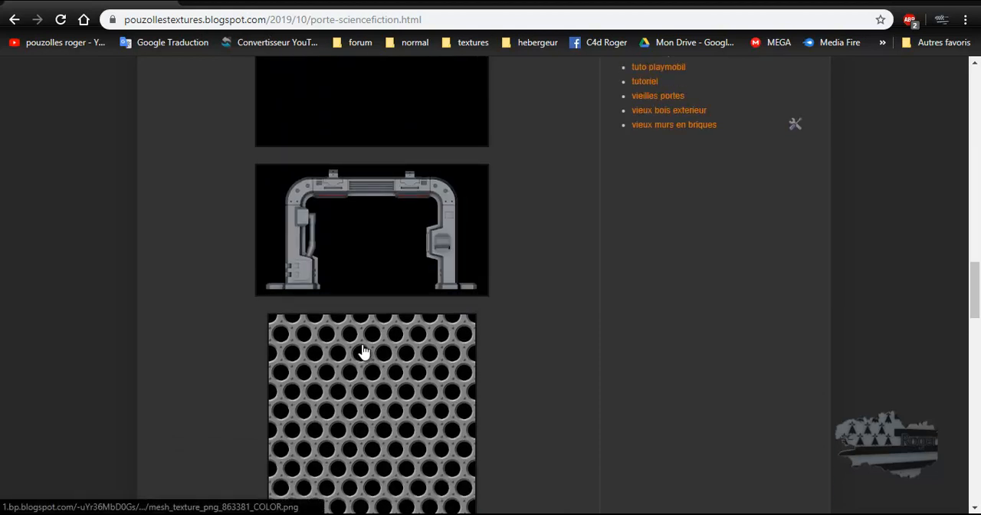
scroll(364, 351, "up", 12)
scroll(364, 351, "down", 3)
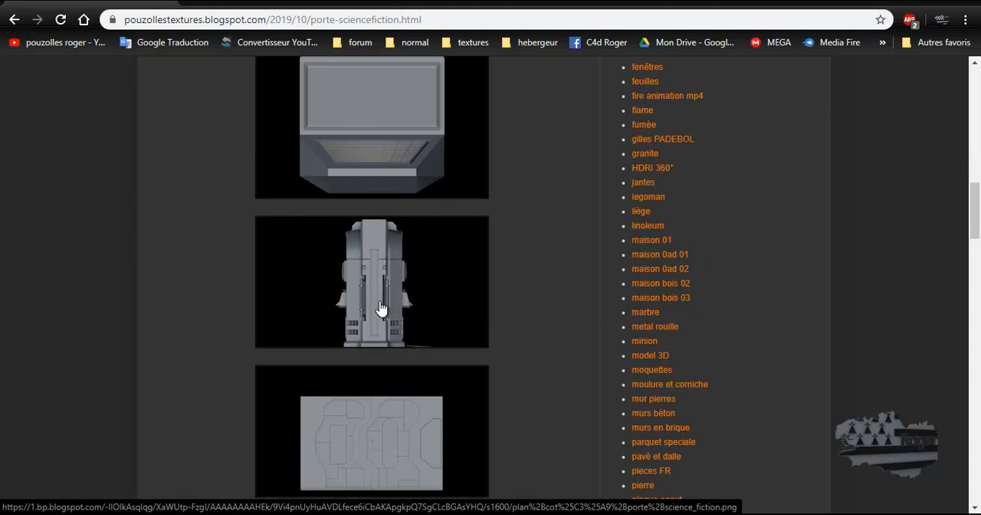
scroll(375, 317, "up", 6)
scroll(375, 317, "up", 2)
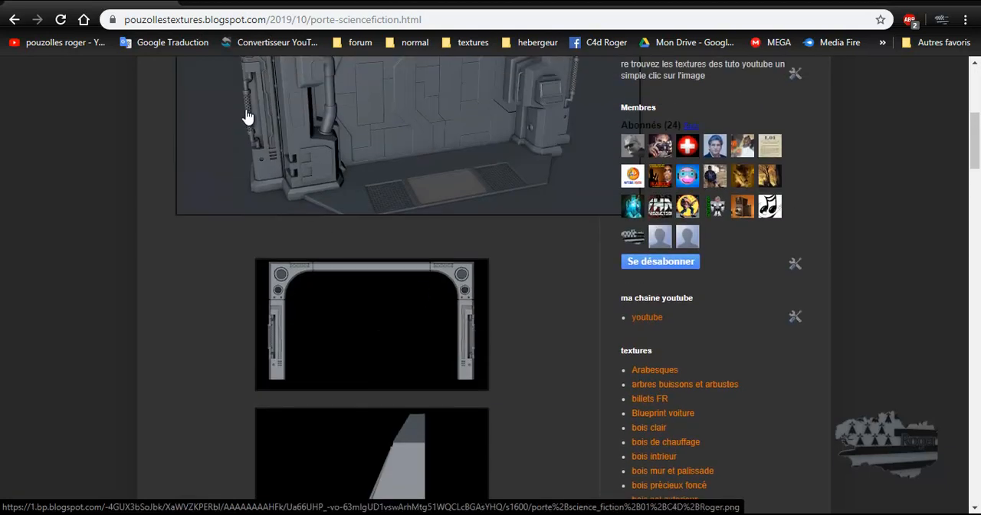
scroll(253, 122, "up", 2)
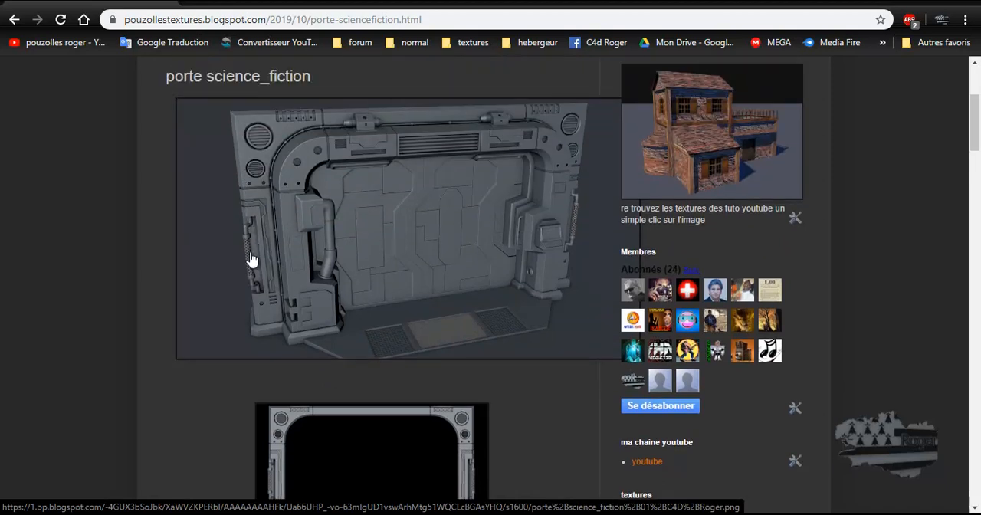
scroll(199, 279, "down", 7)
scroll(191, 281, "down", 5)
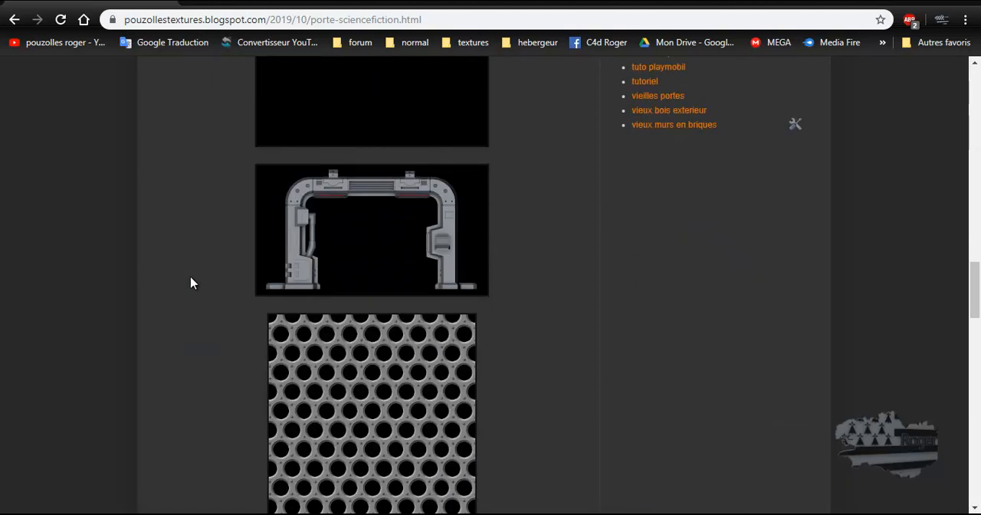
scroll(191, 282, "down", 8)
scroll(191, 284, "up", 10)
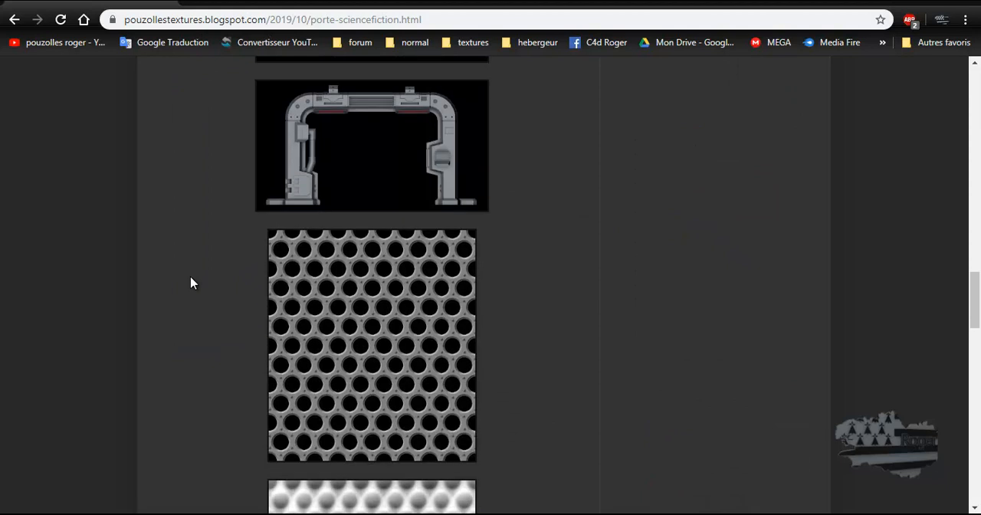
scroll(191, 282, "up", 2)
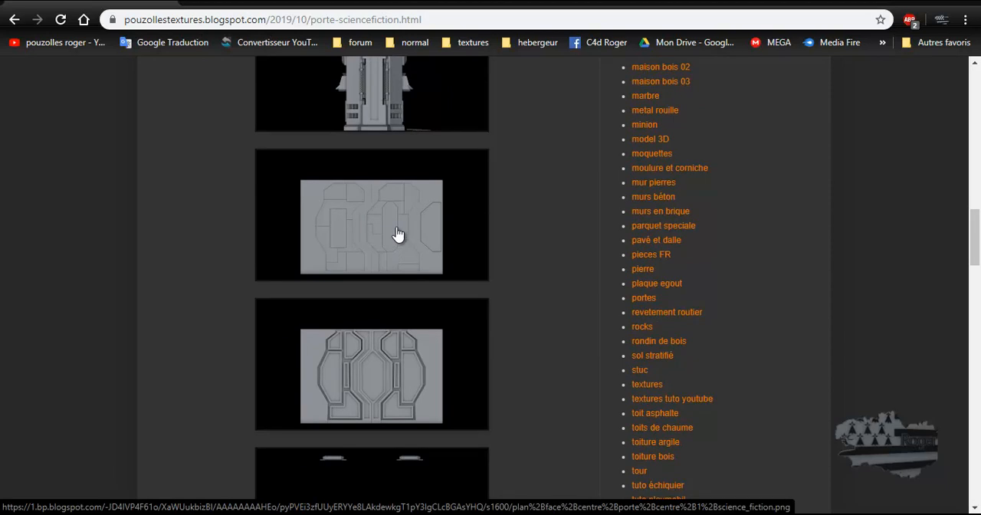
Step: Switch to Cinema 4D and maximize the front view in place of the perspective view
left_click_drag(394, 223, 118, 514)
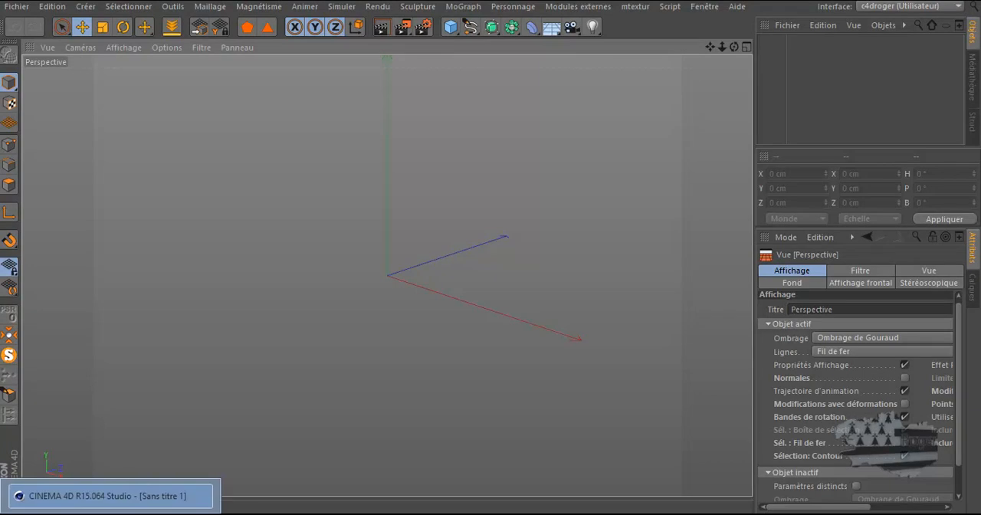
middle_click(431, 296)
middle_click(499, 332)
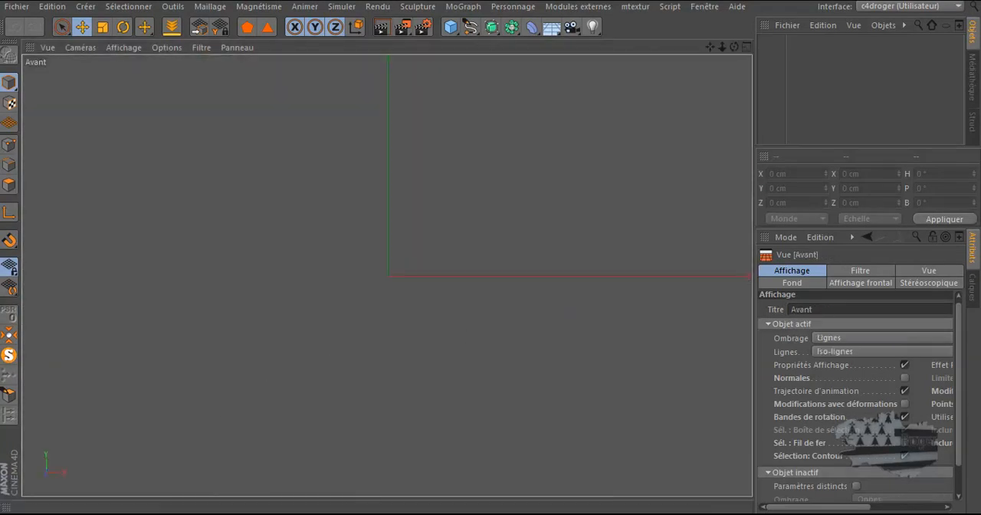
Step: Load "plan face centre porte centre 1 science_fiction.png" from the plan porte folder as the front view's background image
mouse_move(64, 514)
mouse_move(104, 514)
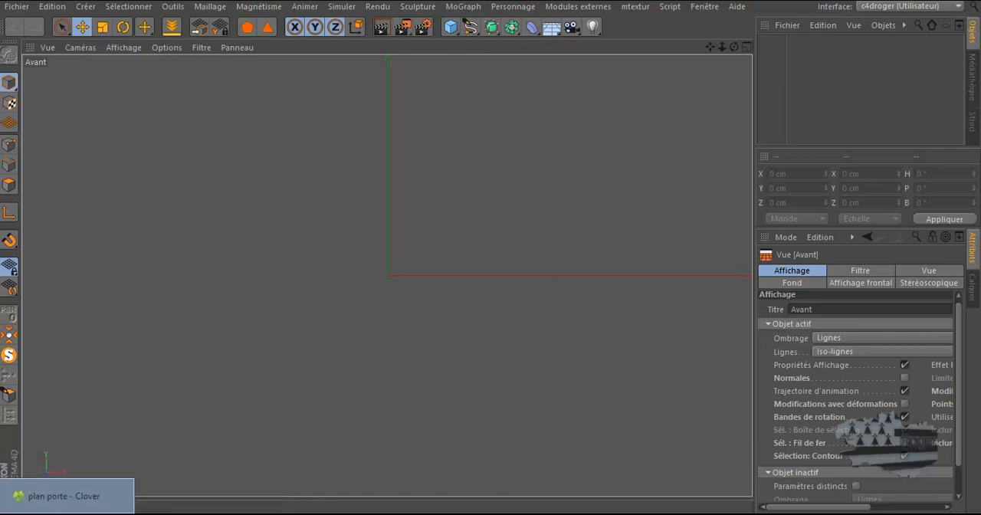
left_click(57, 503)
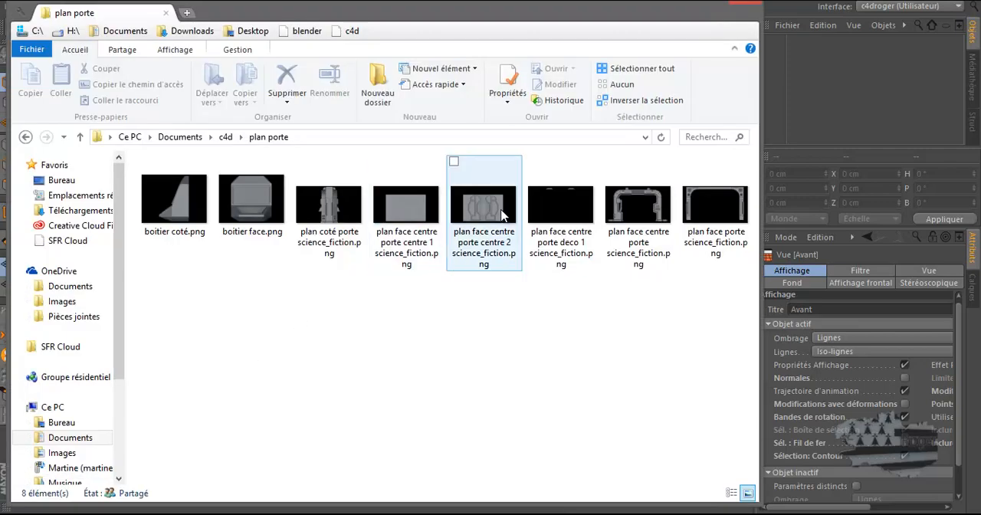
left_click_drag(418, 211, 433, 275)
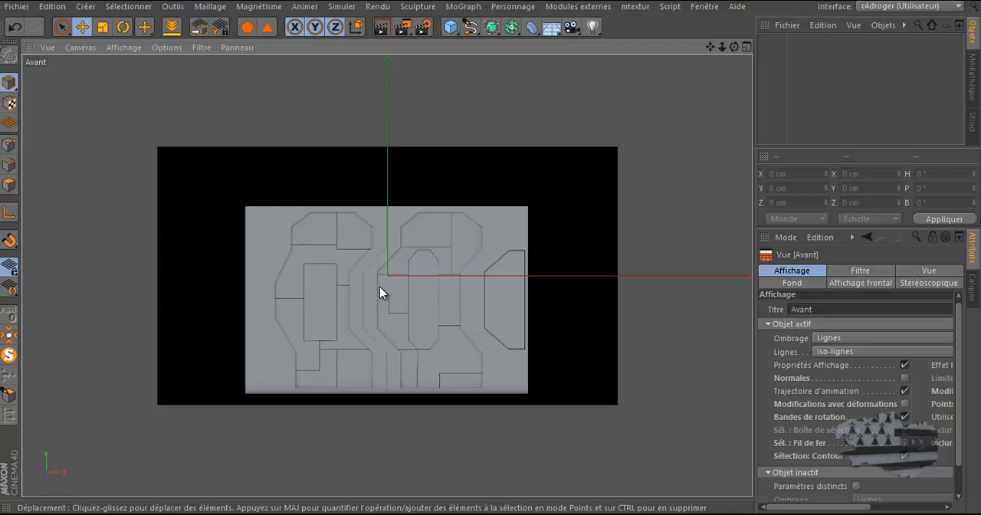
Step: Inspect the door plan's alignment with the front view's axes and open the view's background image settings
scroll(380, 288, "up", 6)
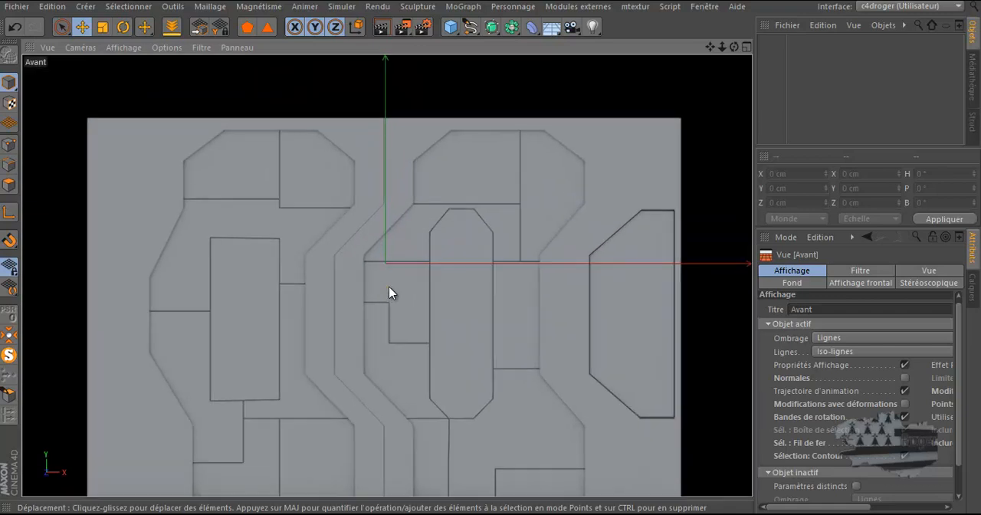
scroll(388, 286, "up", 1)
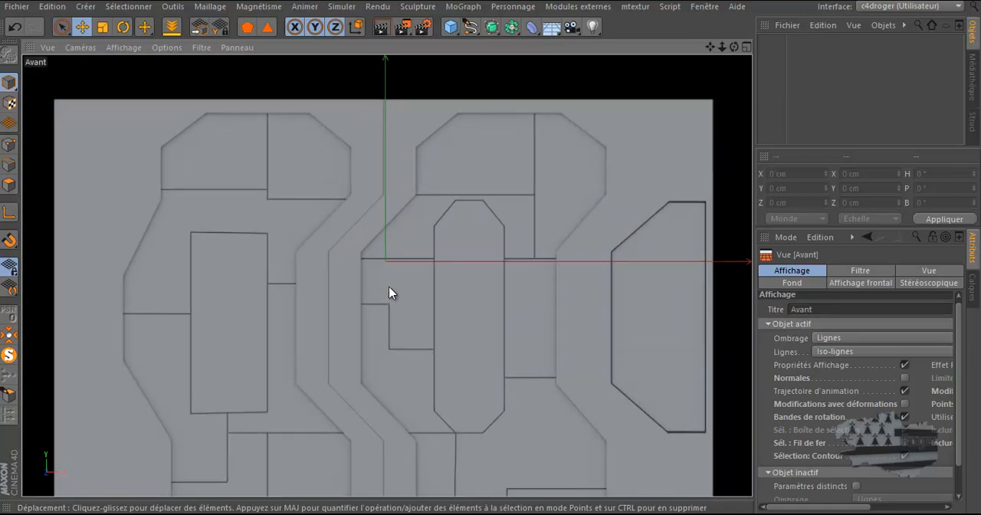
scroll(388, 286, "down", 2)
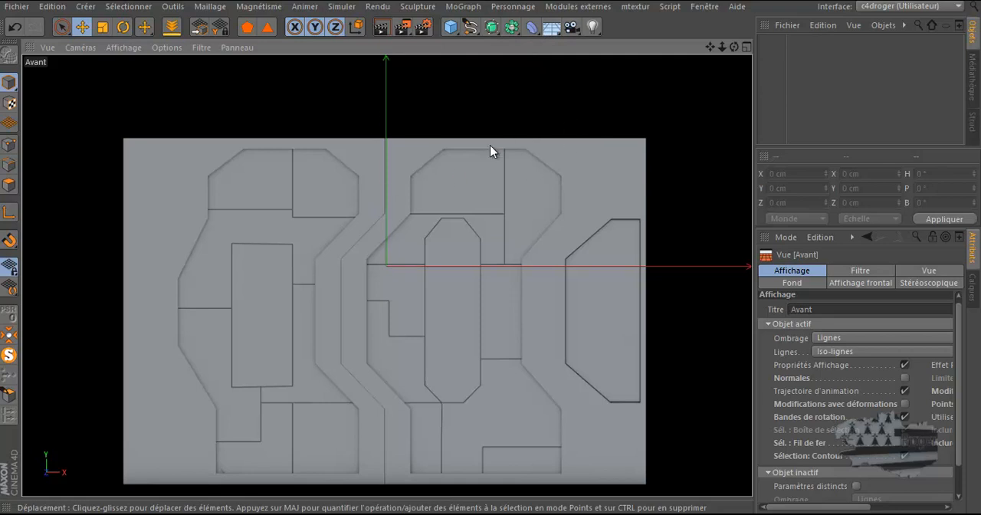
scroll(388, 242, "up", 5)
scroll(388, 244, "up", 4)
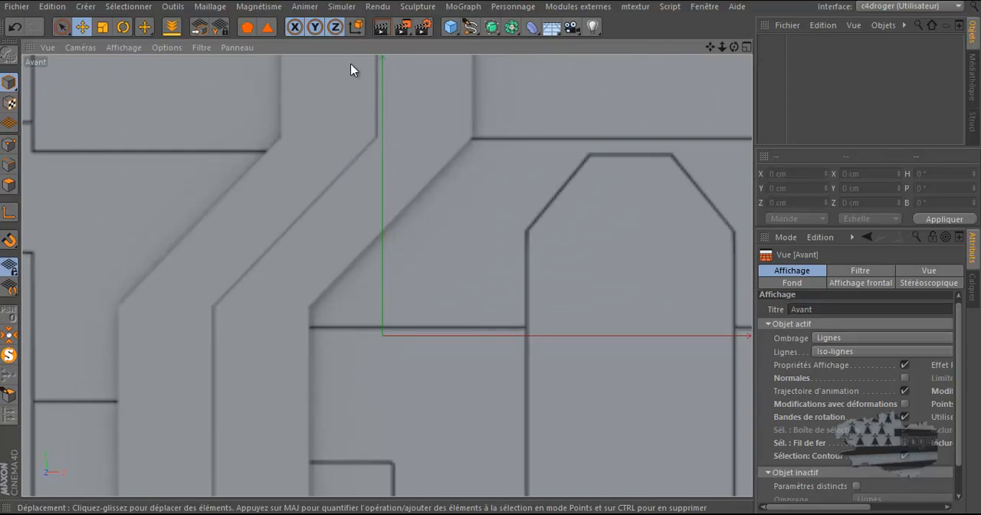
left_click(797, 285)
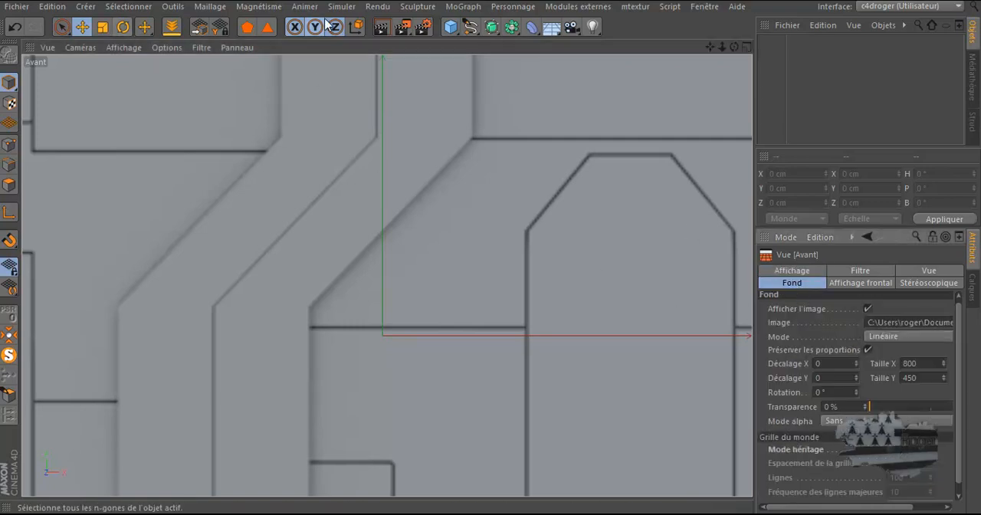
left_click(167, 48)
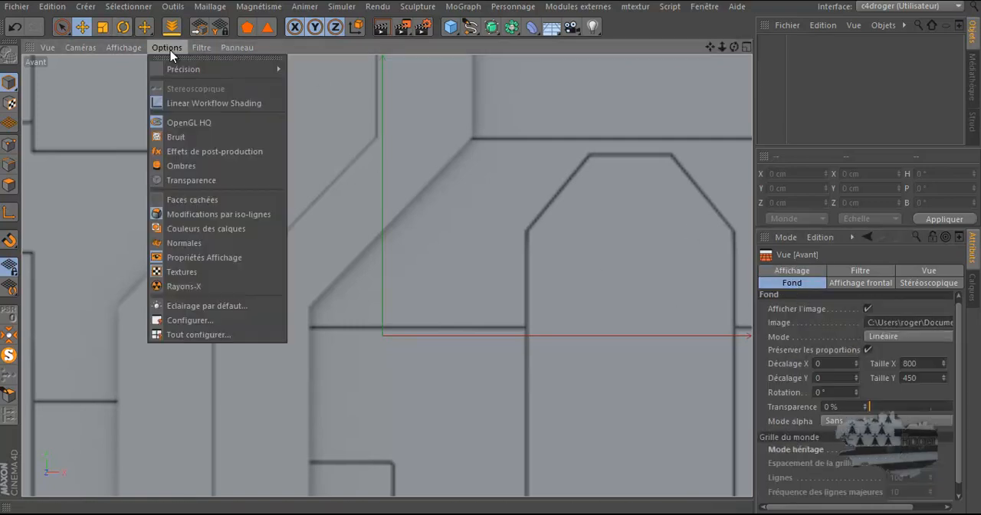
left_click(197, 320)
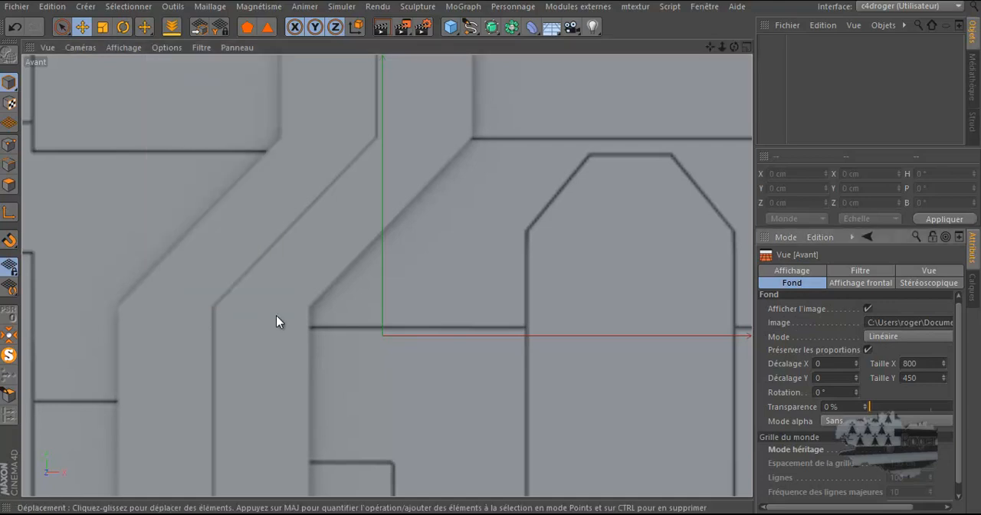
Step: Set the front view background image's horizontal offset to 1 so the door plan lines up with the vertical axis
left_click(857, 361)
left_click(857, 361)
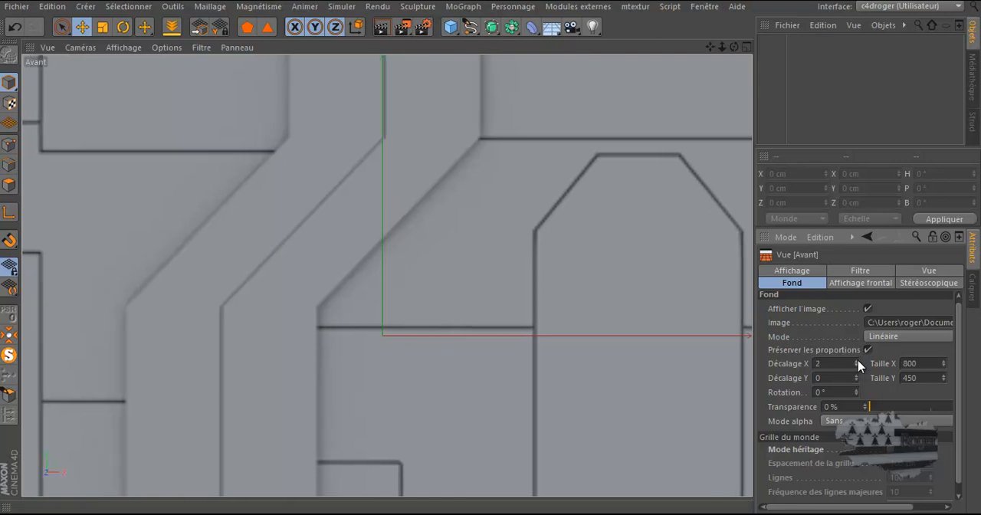
left_click(856, 366)
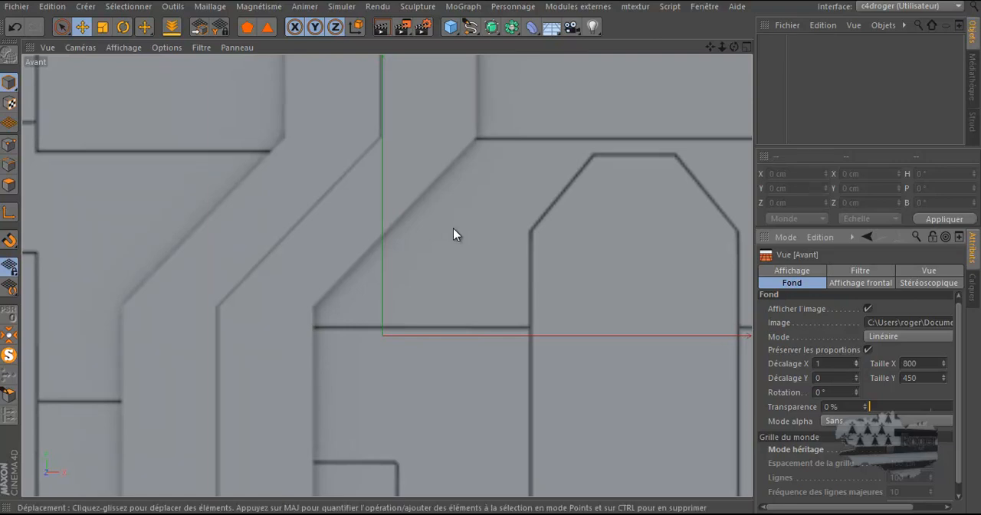
scroll(453, 228, "up", 2)
scroll(455, 229, "down", 6)
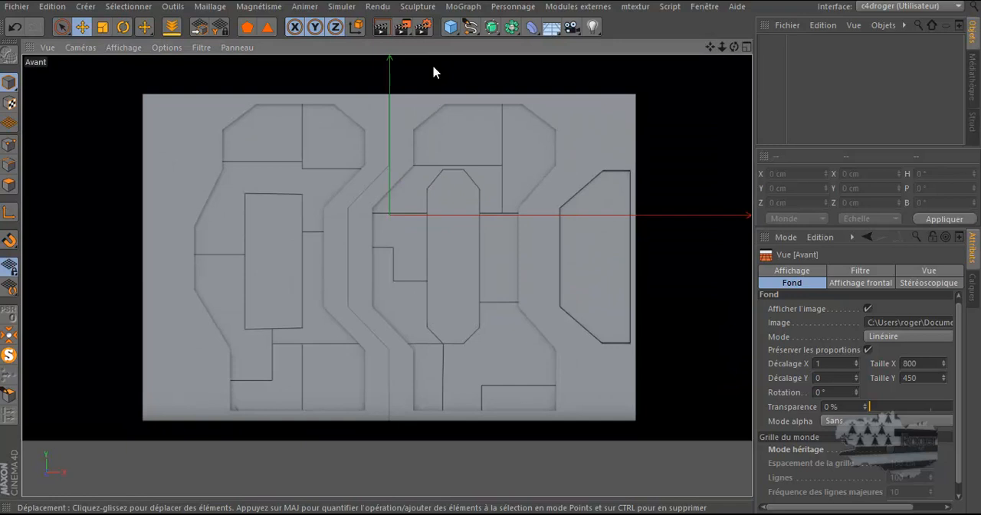
Step: Add a plane oriented to -Z with 2 width segments and 1 height segment
left_click(450, 27)
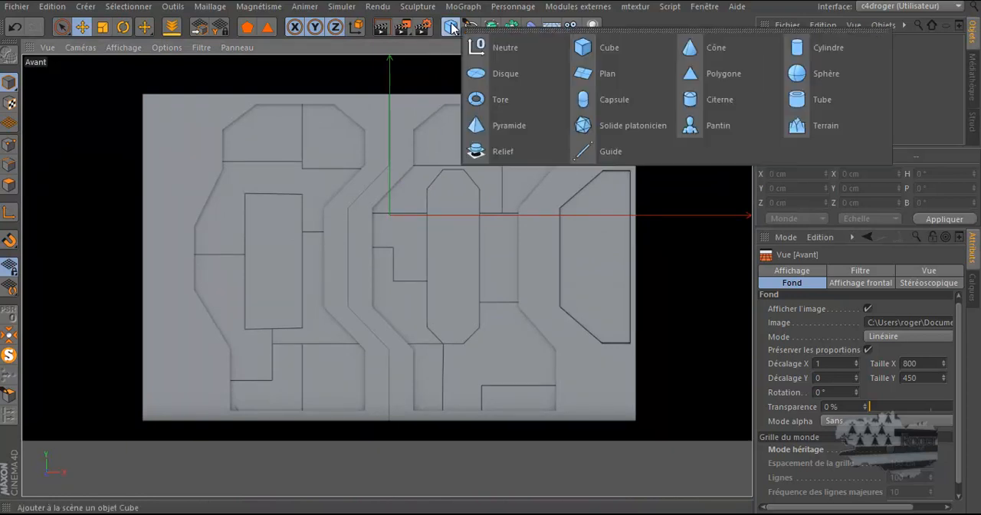
left_click(625, 75)
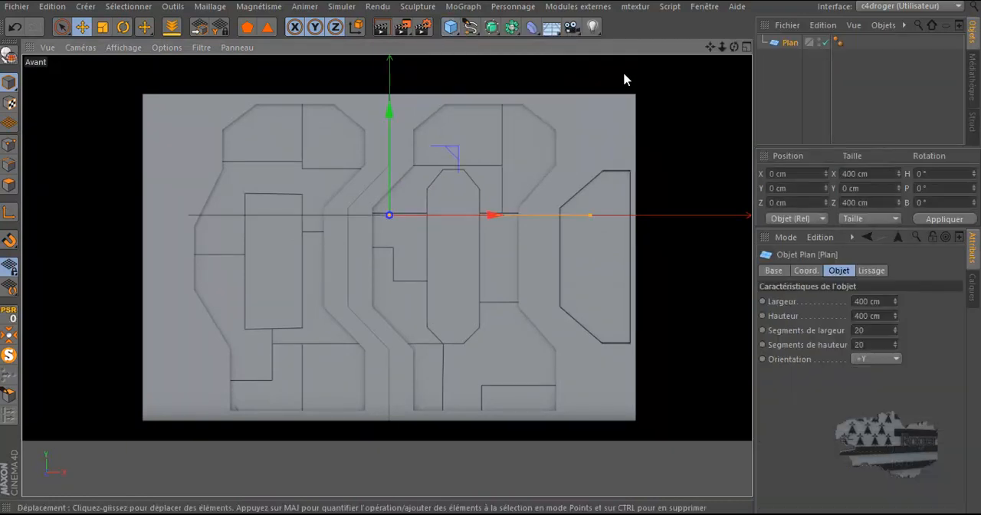
left_click(876, 359)
left_click(868, 448)
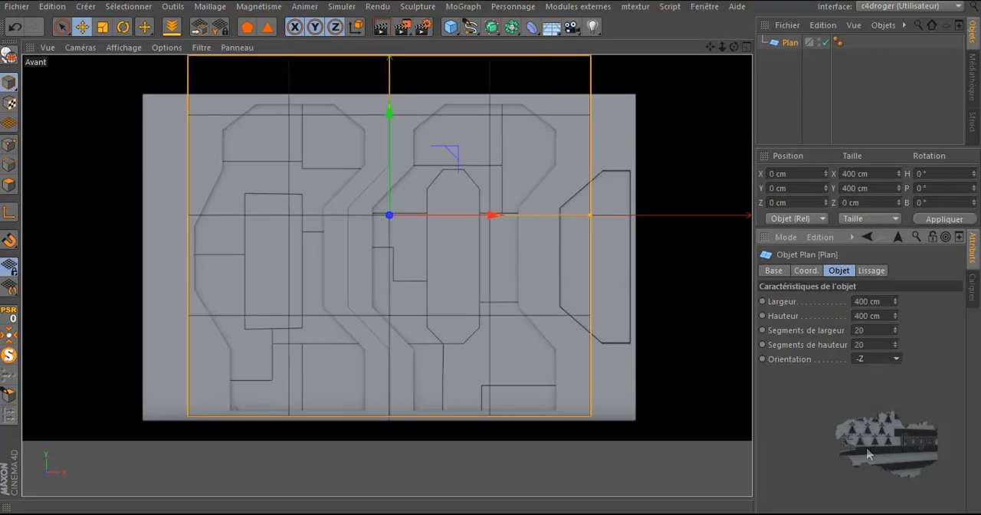
double_click(878, 330)
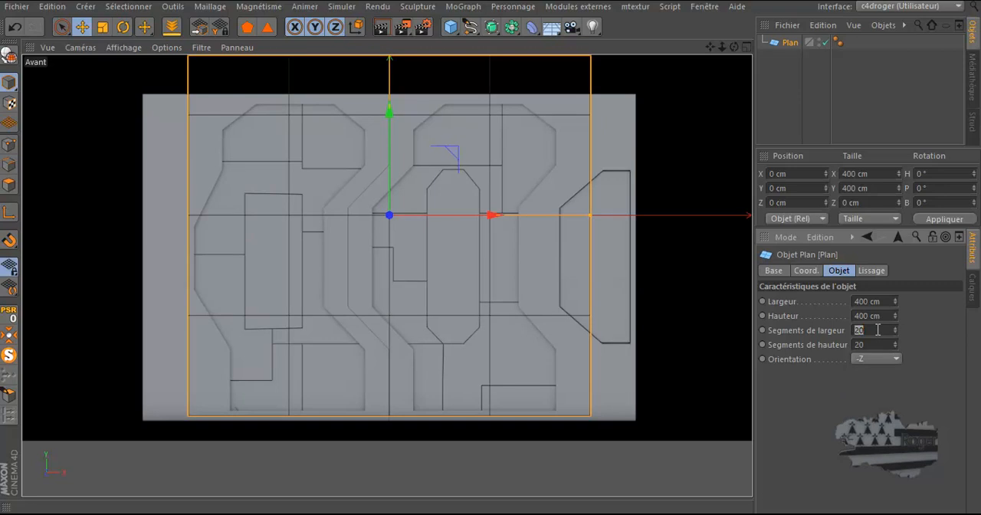
type("2")
double_click(878, 345)
type("1")
scroll(476, 130, "up", 2)
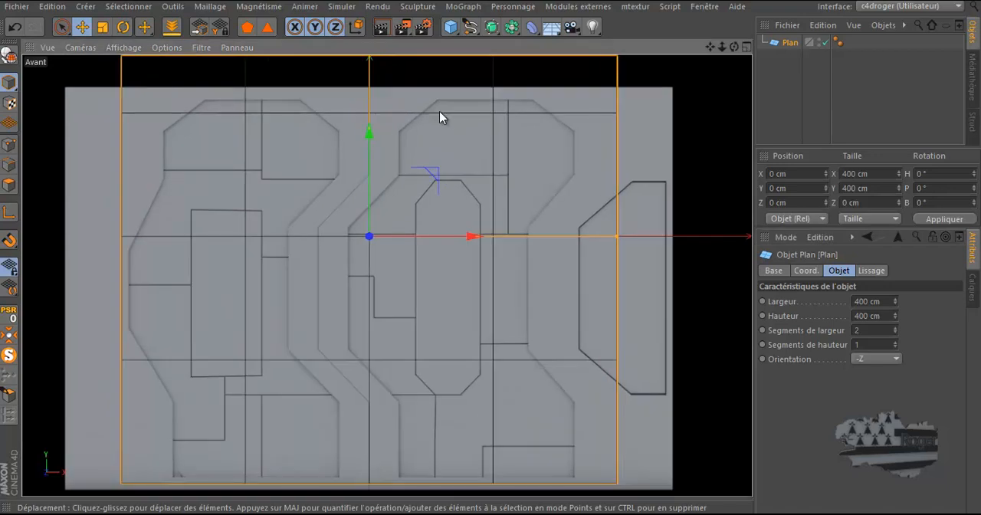
Step: Switch the front view to wireframe lines and widen the plane to about 488.7 cm to match the background plan's width
left_click(124, 48)
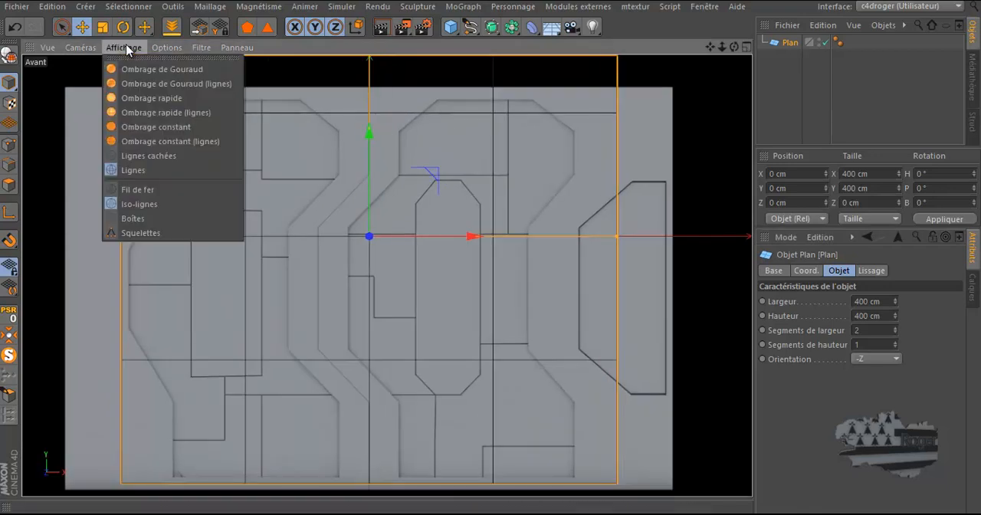
left_click(132, 189)
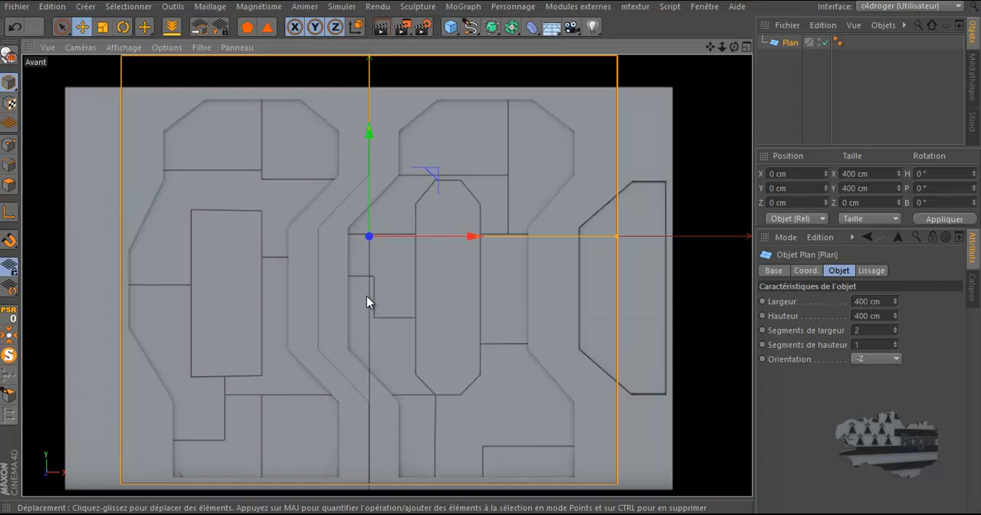
scroll(502, 306, "down", 2)
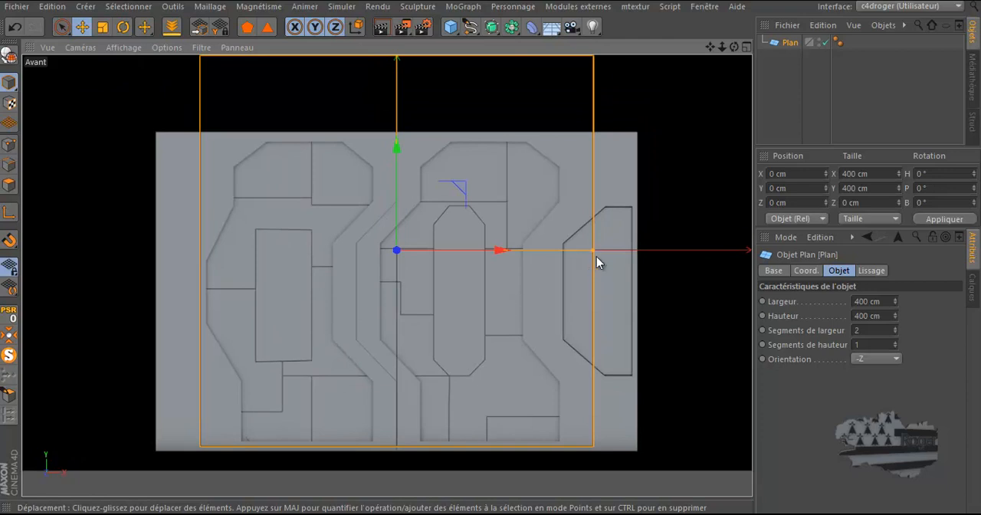
left_click_drag(593, 251, 637, 275)
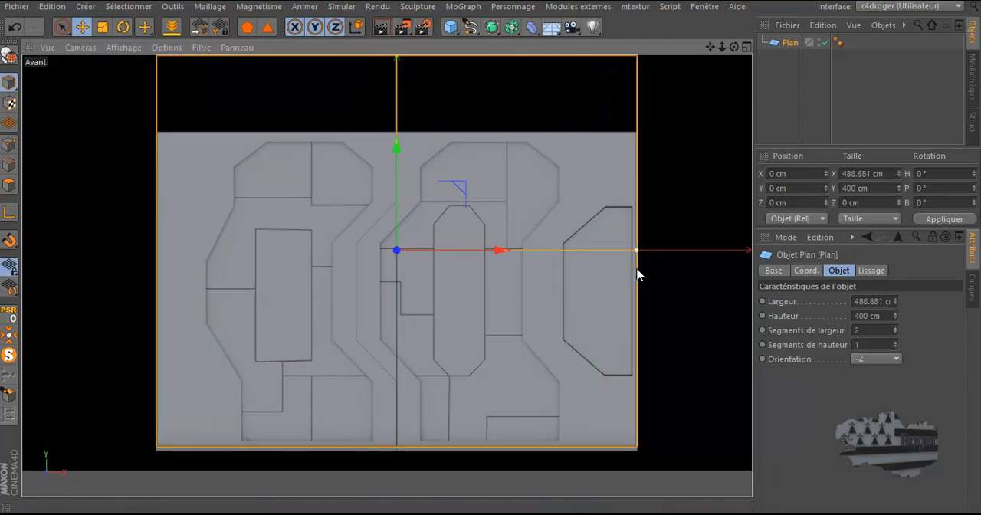
scroll(637, 270, "up", 3)
scroll(635, 264, "down", 2)
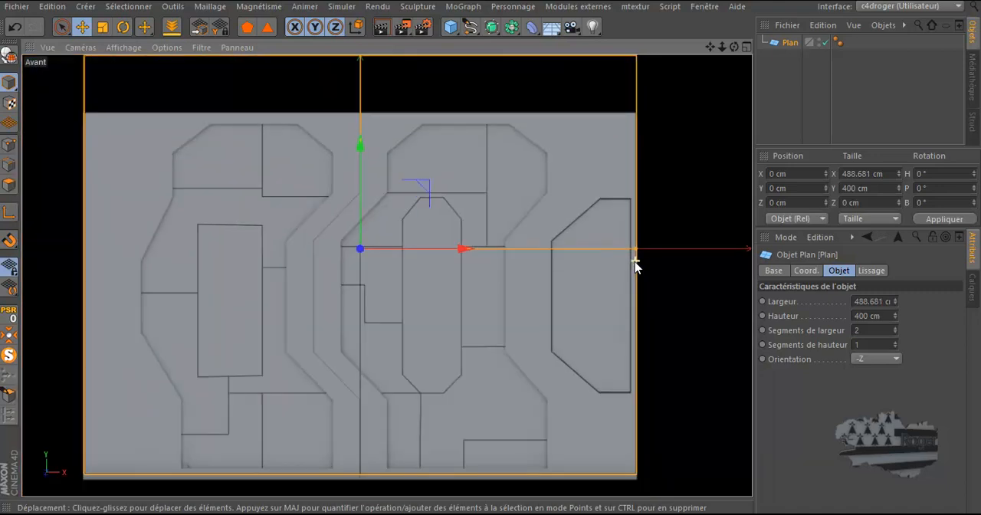
scroll(635, 266, "down", 3)
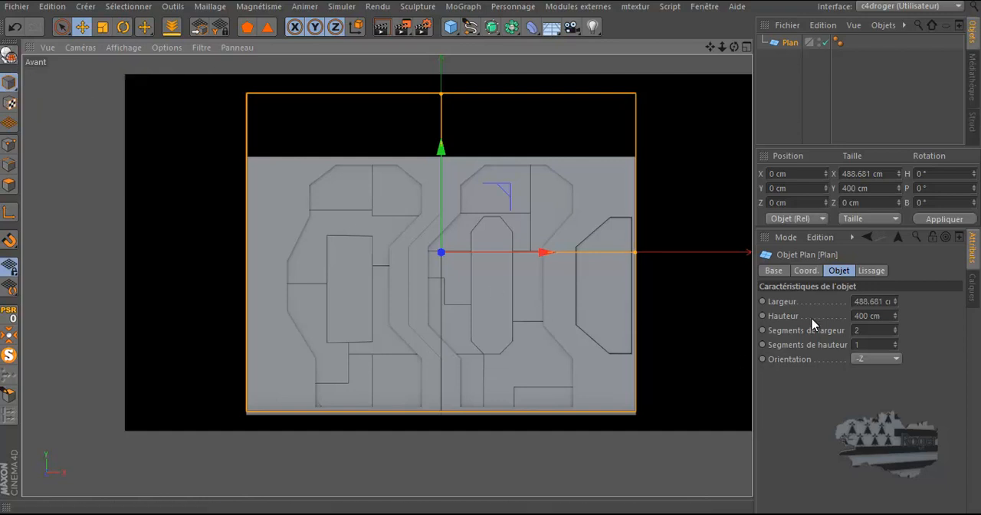
Step: Convert the plane to an editable polygon object and lower its three top points to the plan's upper edge, at about Y 120.8 cm
left_click(10, 55)
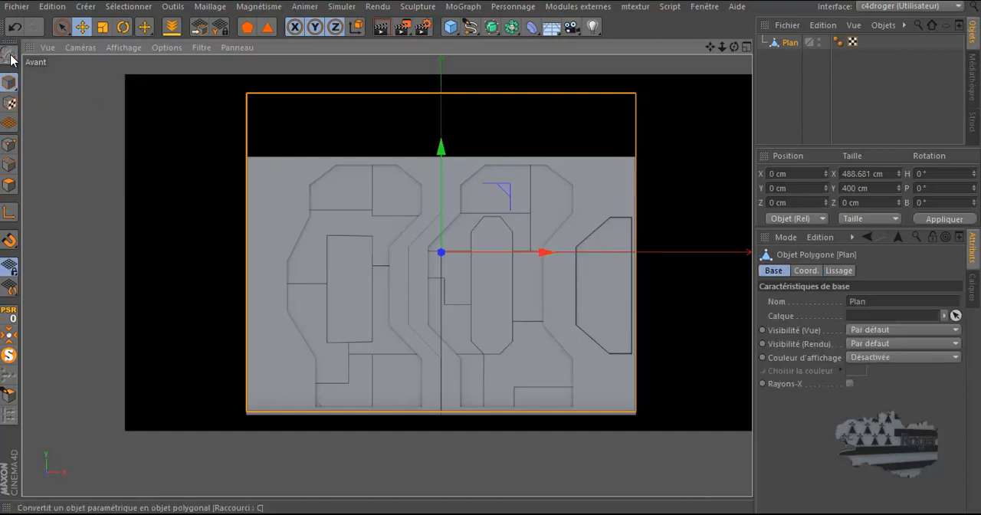
left_click(8, 145)
left_click(61, 27)
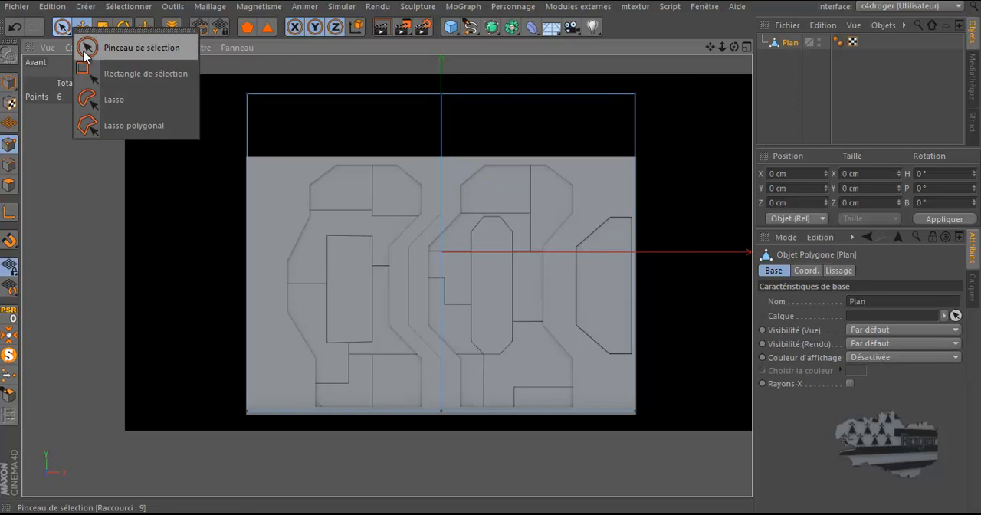
left_click(124, 80)
left_click_drag(210, 77, 676, 119)
scroll(437, 68, "up", 4)
left_click_drag(438, 70, 436, 173)
scroll(436, 170, "down", 5)
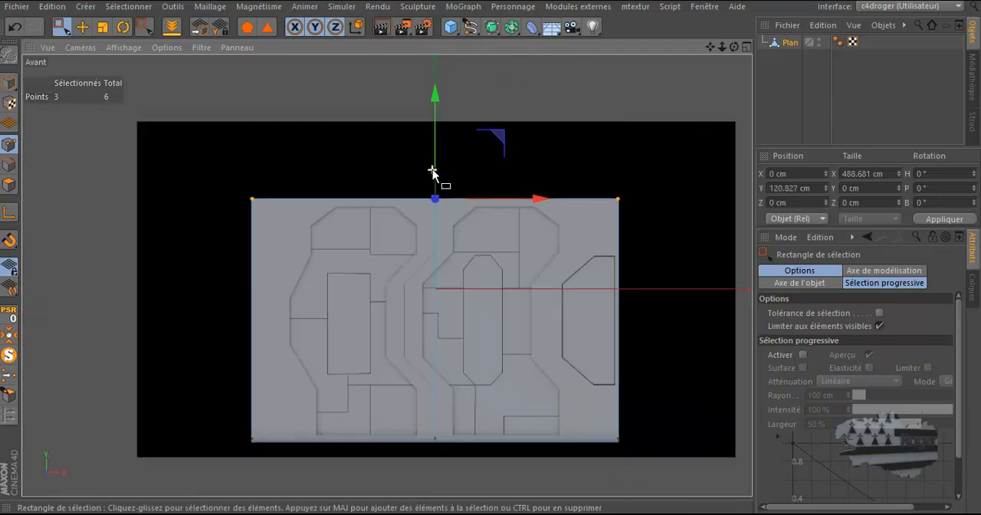
Step: Select the plane's three bottom points and lower them to the plan's bottom edge, at about Y -204.7 cm
scroll(340, 416, "up", 5)
scroll(250, 377, "down", 3)
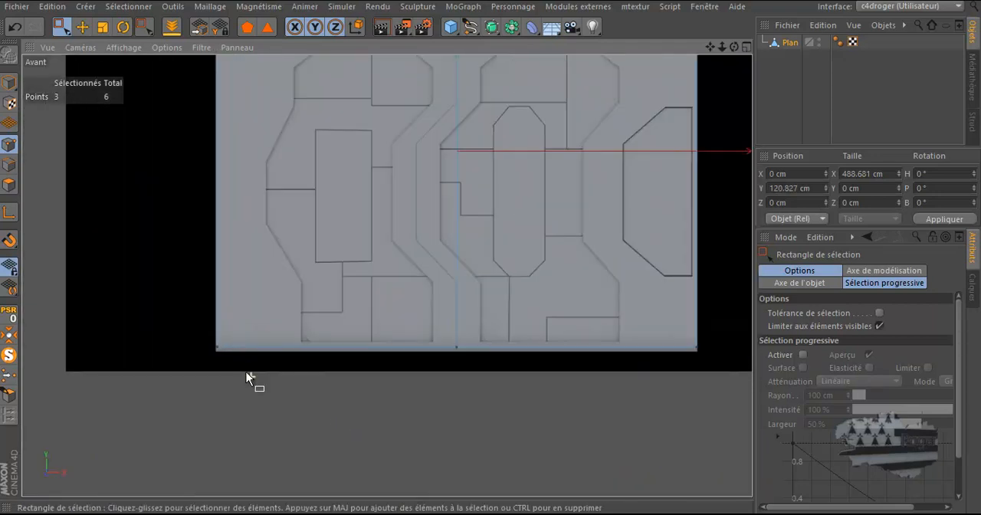
left_click_drag(161, 338, 728, 412)
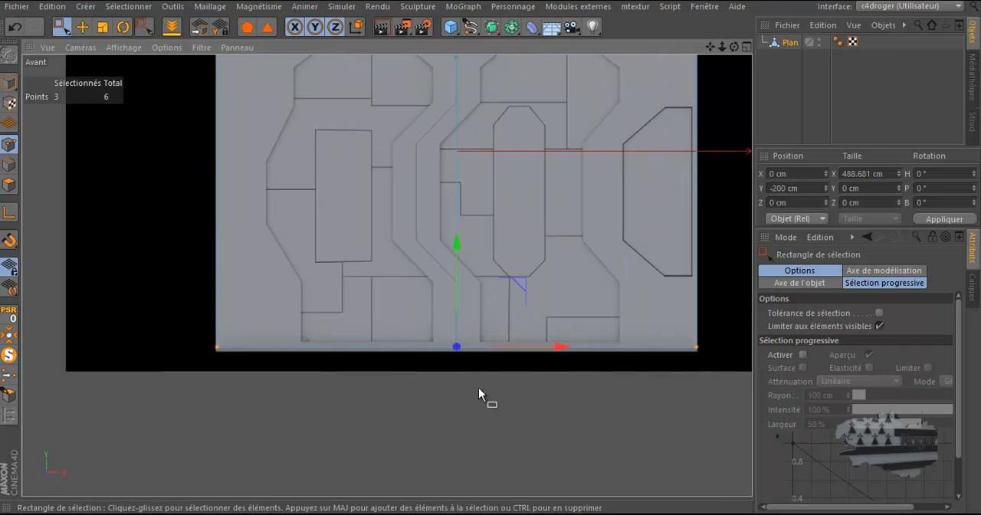
scroll(464, 391, "up", 3)
scroll(463, 391, "up", 1)
left_click_drag(452, 209, 453, 214)
scroll(295, 346, "down", 5)
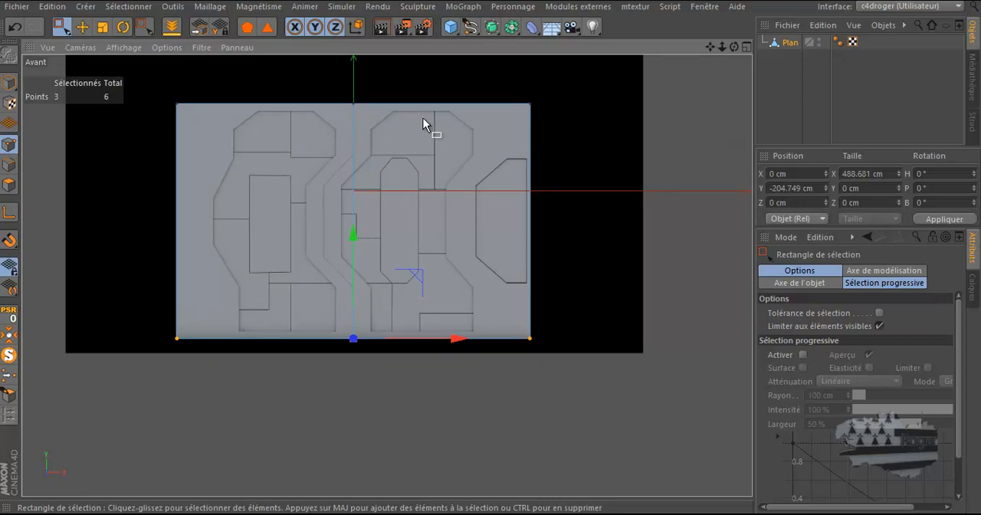
Step: Activate the Knife tool and set its mode to loop (Boucle)
scroll(219, 91, "up", 3)
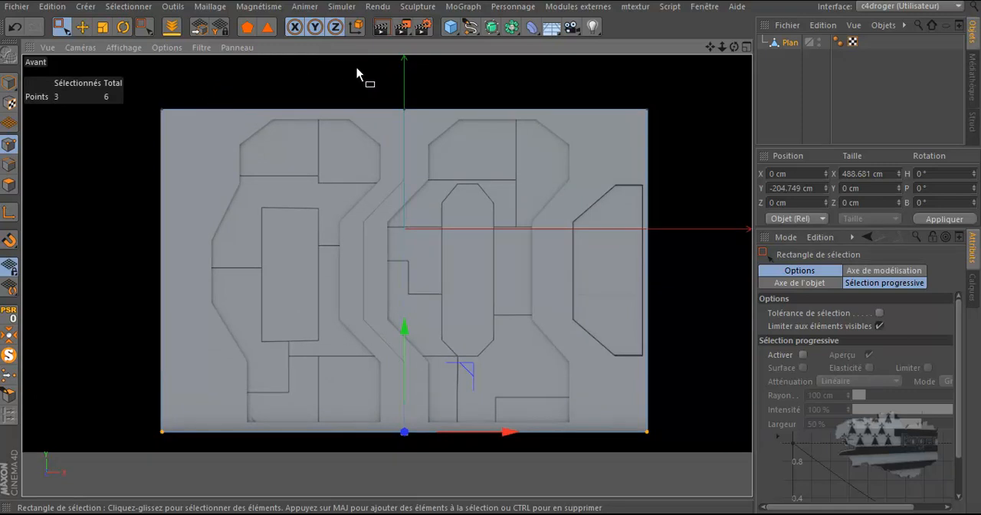
key("k")
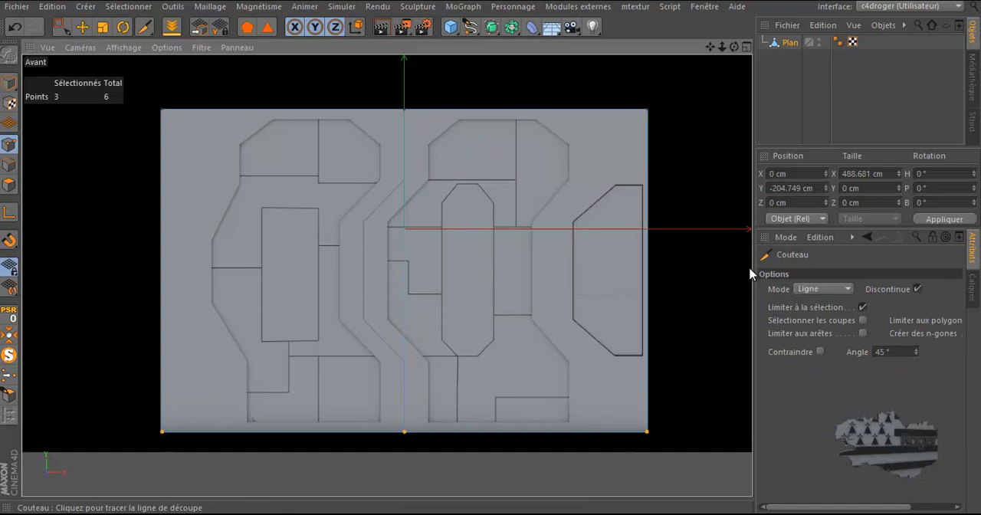
left_click(812, 292)
left_click(812, 346)
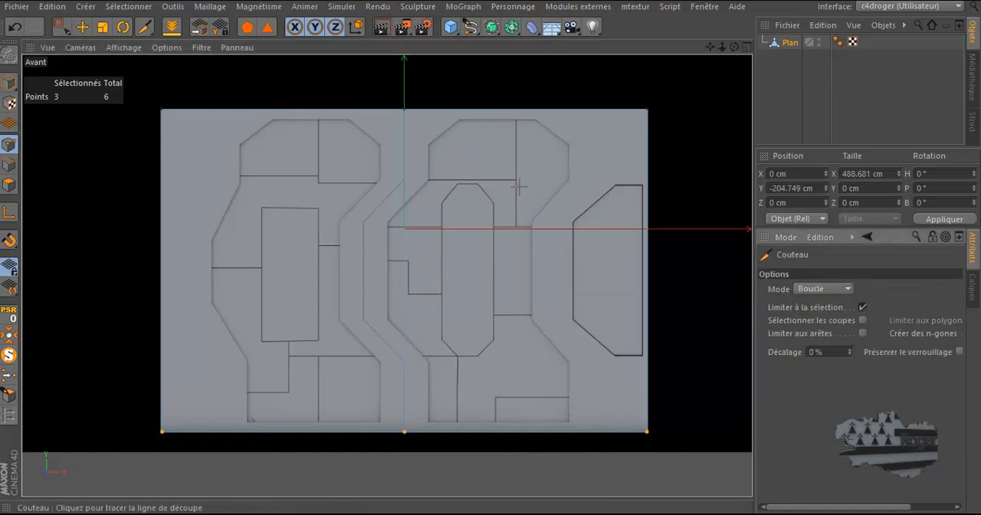
Step: Set the front view background image's transparency to 66% and return to the Knife tool
left_click(166, 48)
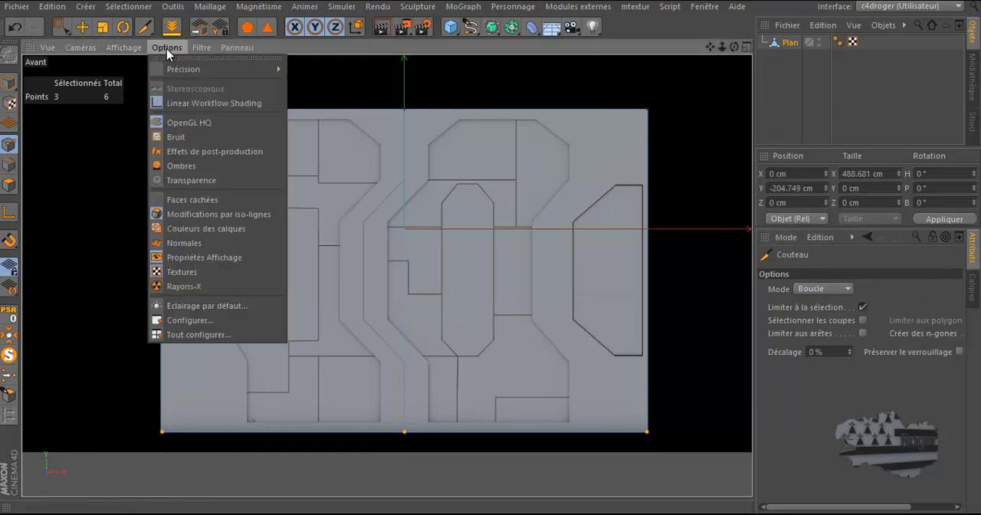
left_click(183, 319)
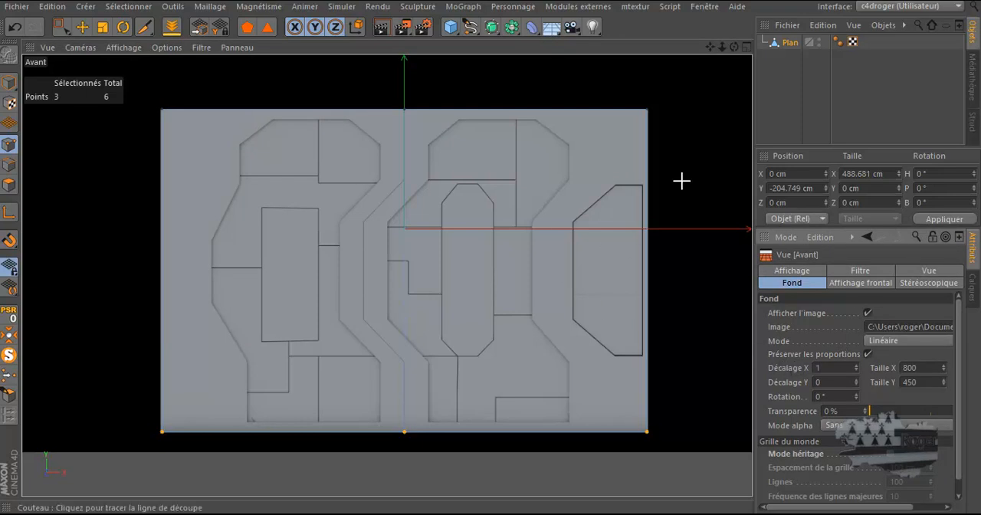
left_click(167, 47)
left_click(201, 320)
left_click_drag(874, 418, 953, 419)
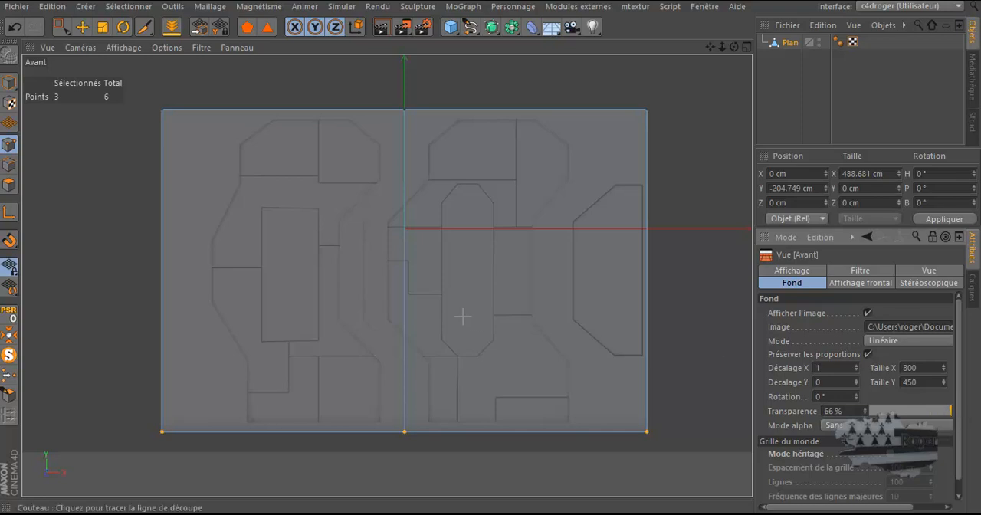
scroll(426, 303, "up", 2)
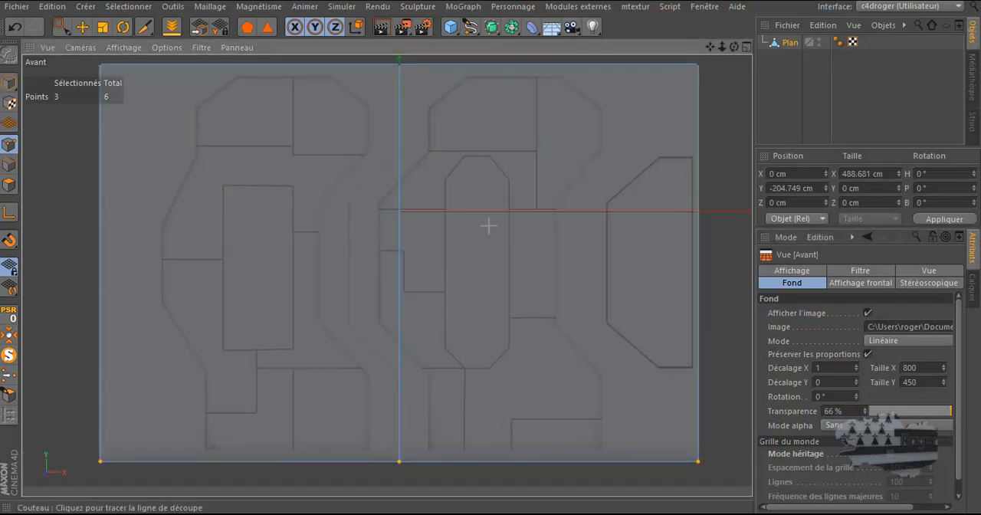
left_click(143, 27)
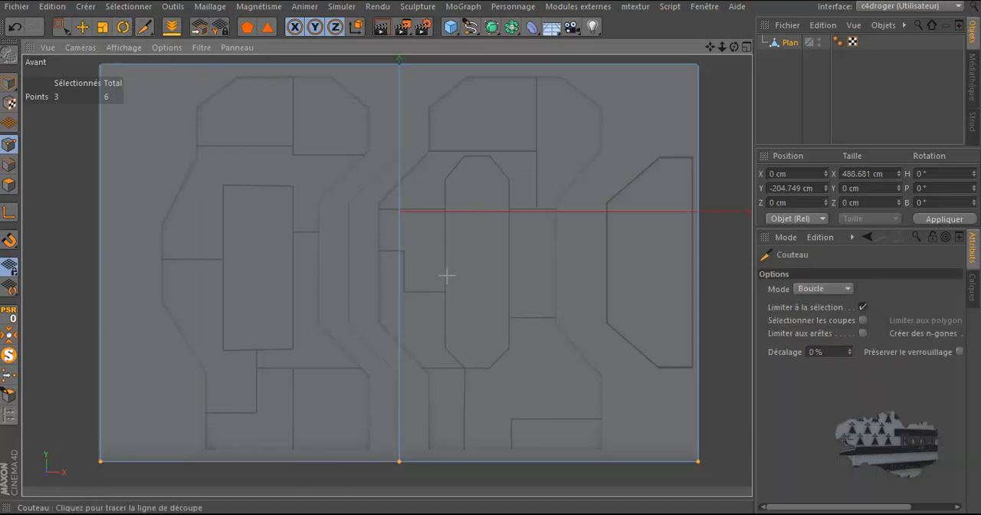
scroll(447, 276, "down", 1)
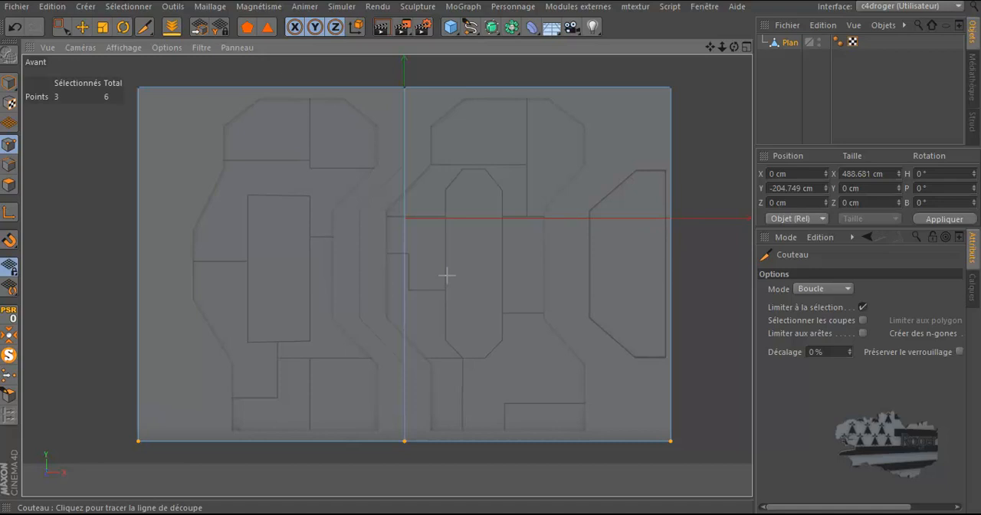
Step: Bevel the plane's central vertical edge with a 24 cm offset and 1 subdivision
left_click(11, 166)
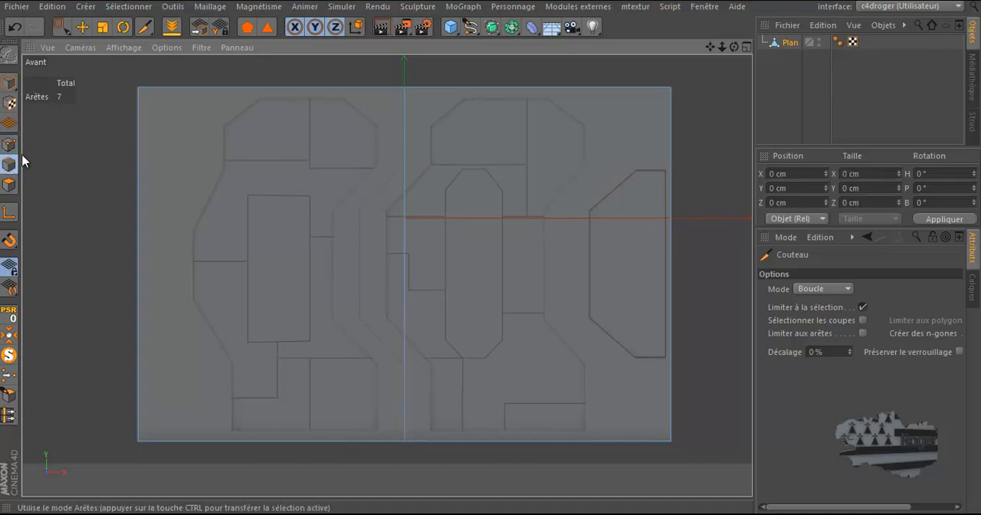
left_click(82, 29)
left_click(404, 198)
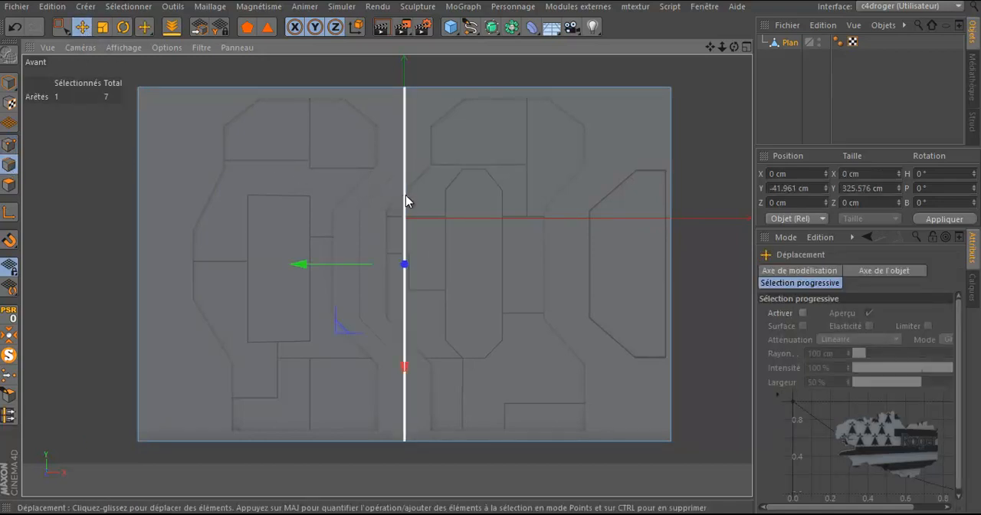
right_click(544, 165)
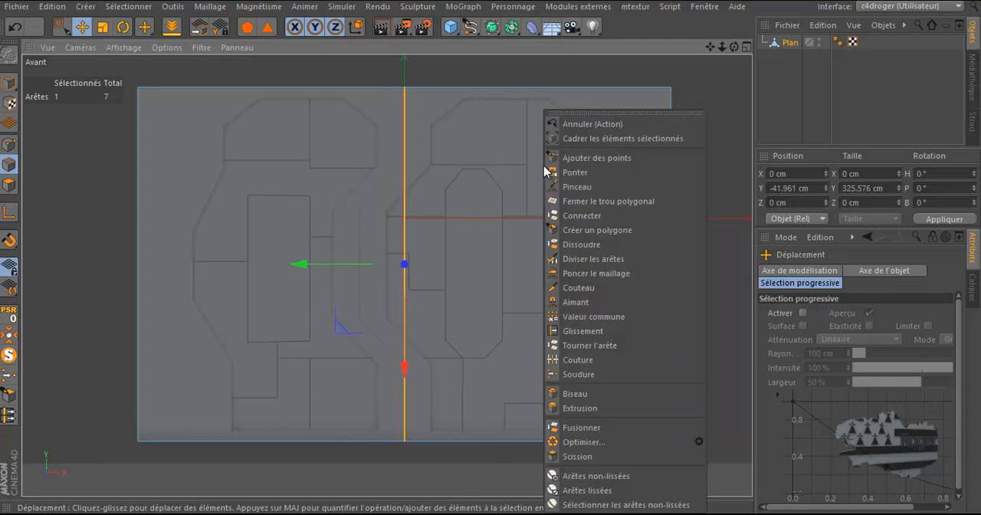
left_click(598, 394)
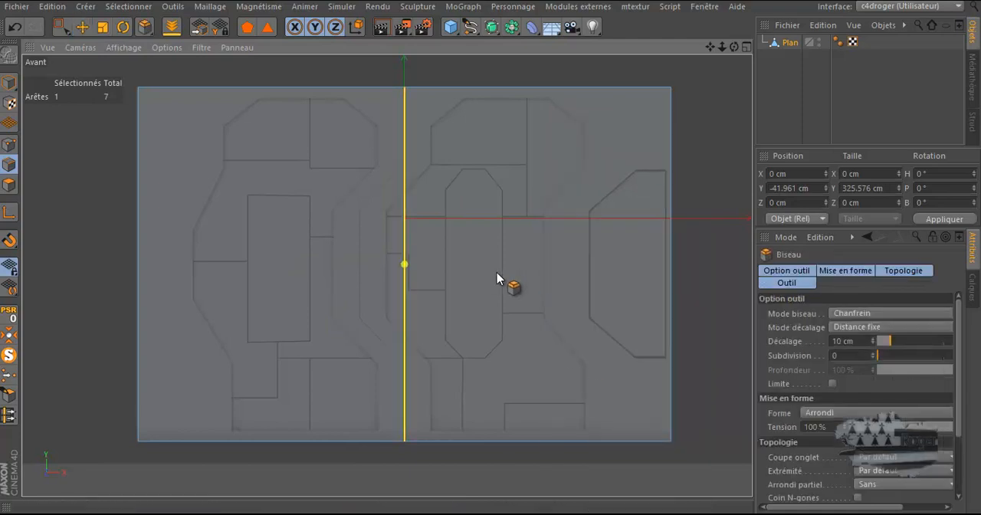
mouse_move(484, 269)
left_mouse_down()
mouse_move(492, 253)
mouse_move(479, 267)
left_mouse_up()
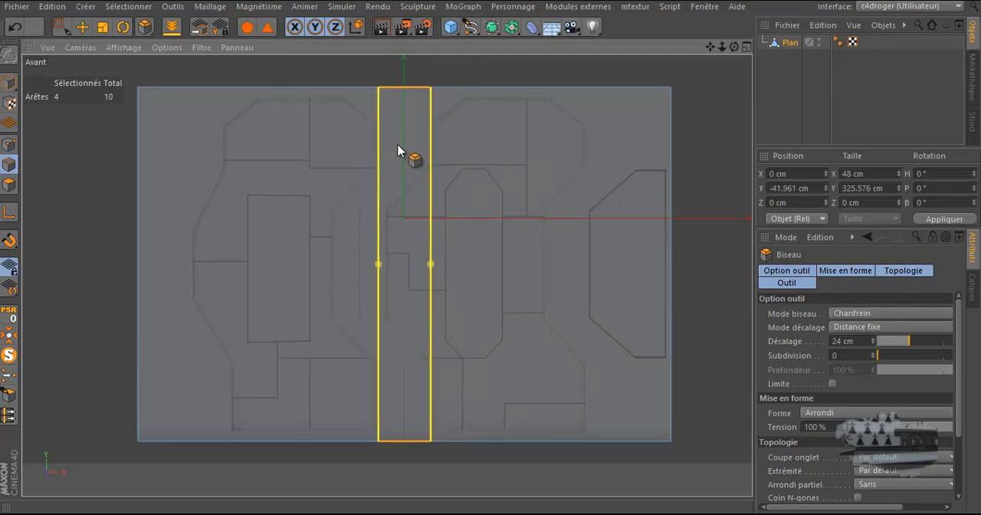
left_click(878, 357)
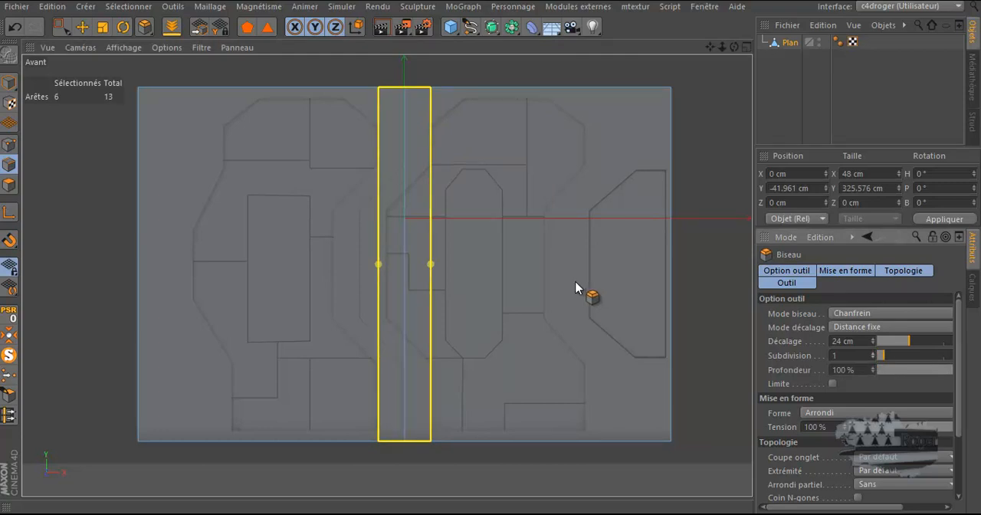
Step: Cut four horizontal loops across the plane in point mode, at the corner heights of the plan's angled outlines above and below centre
left_click(10, 145)
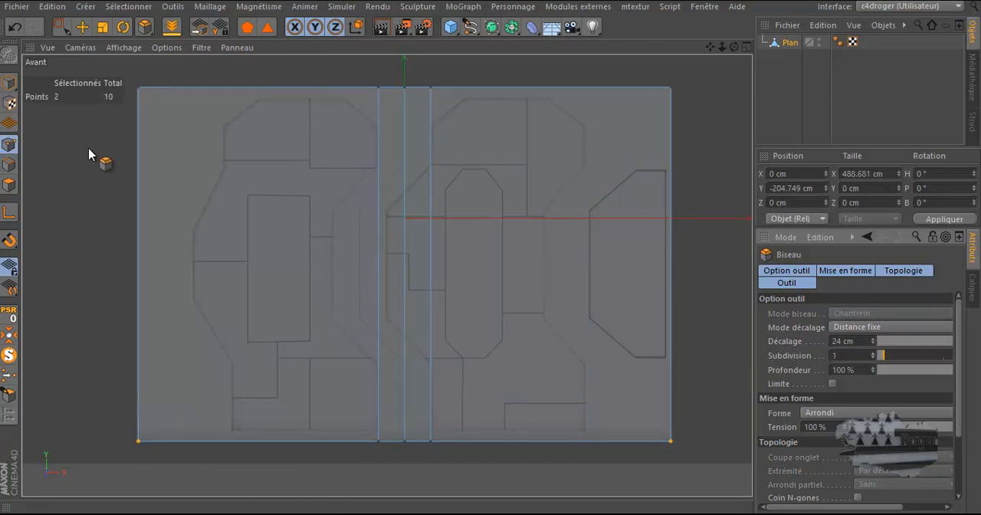
key("k")
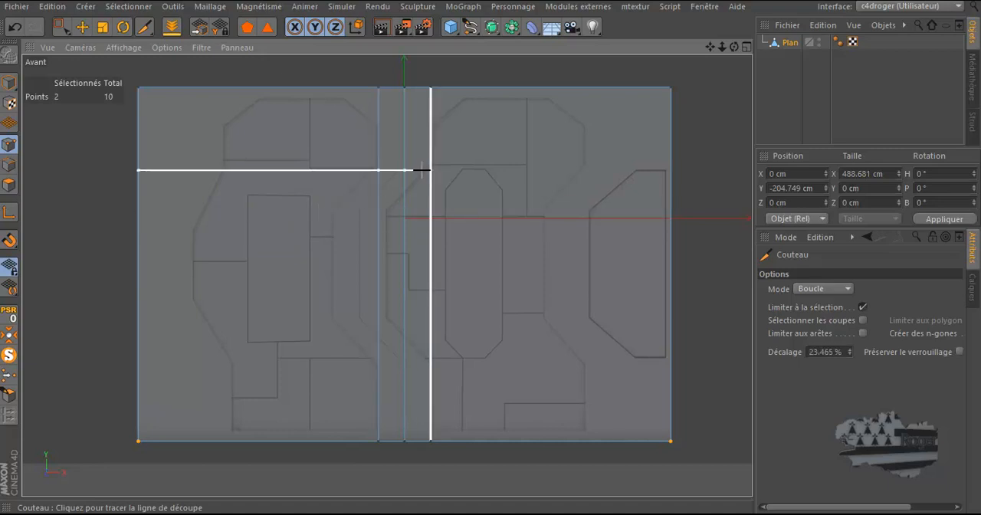
left_click(378, 286)
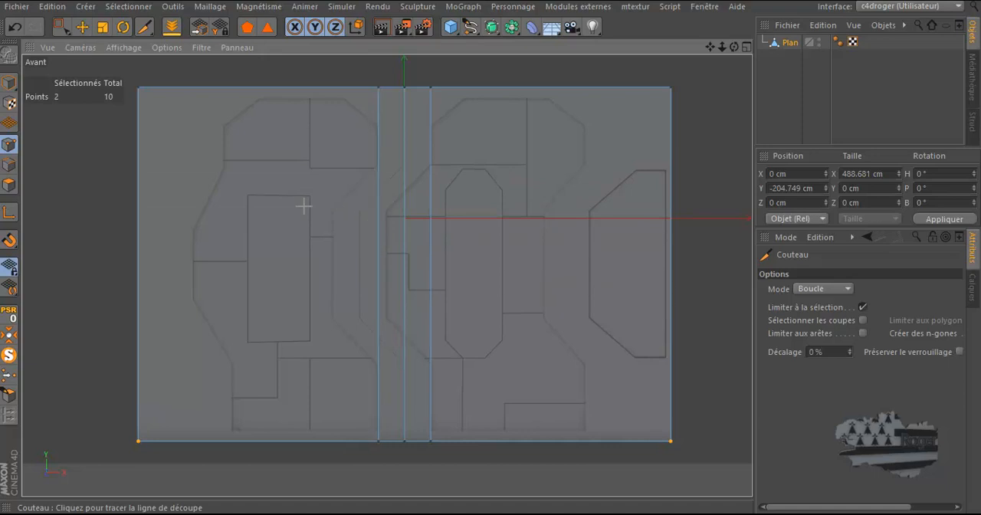
left_click(669, 209)
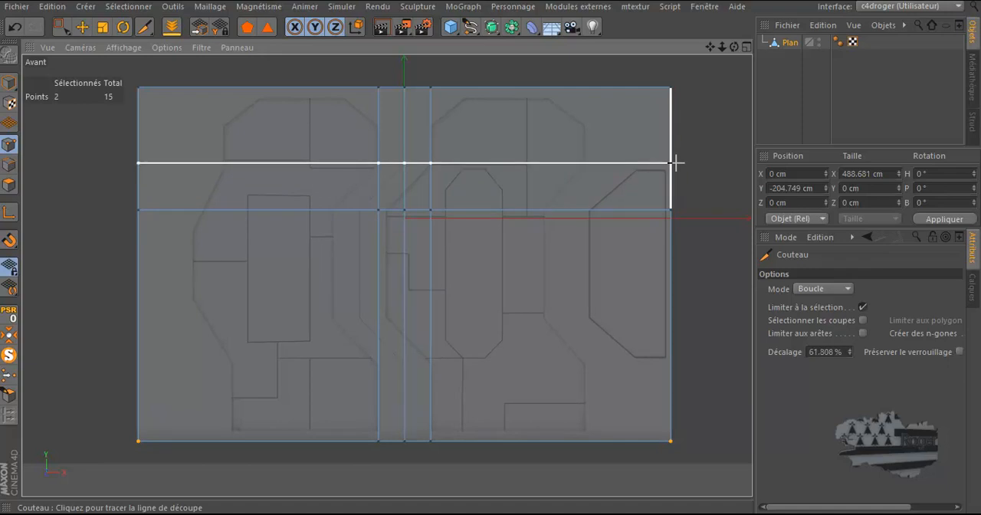
left_click(674, 163)
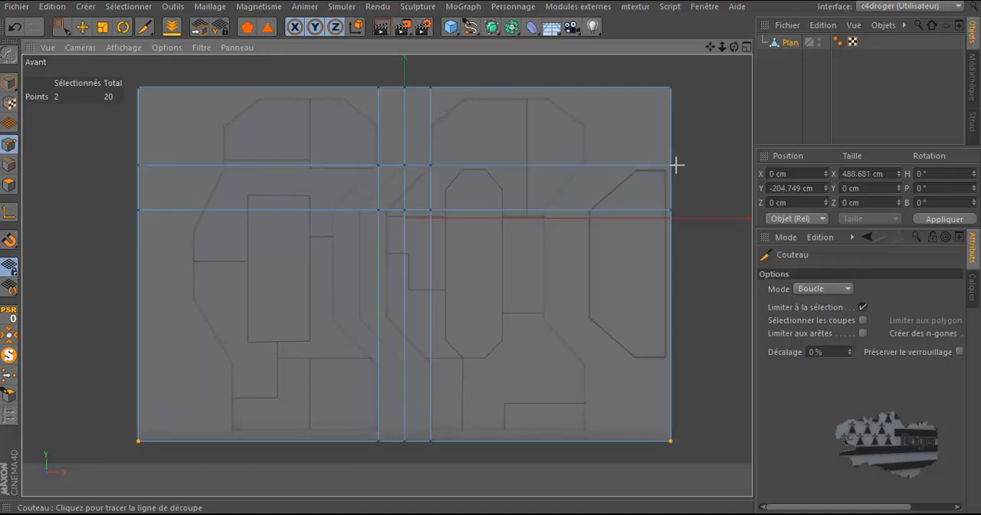
left_click(671, 316)
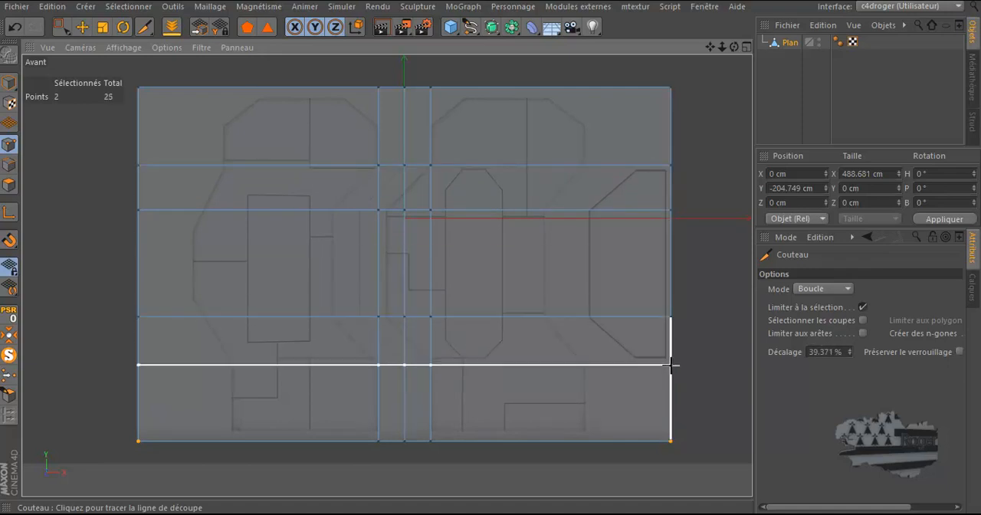
scroll(669, 385, "up", 3)
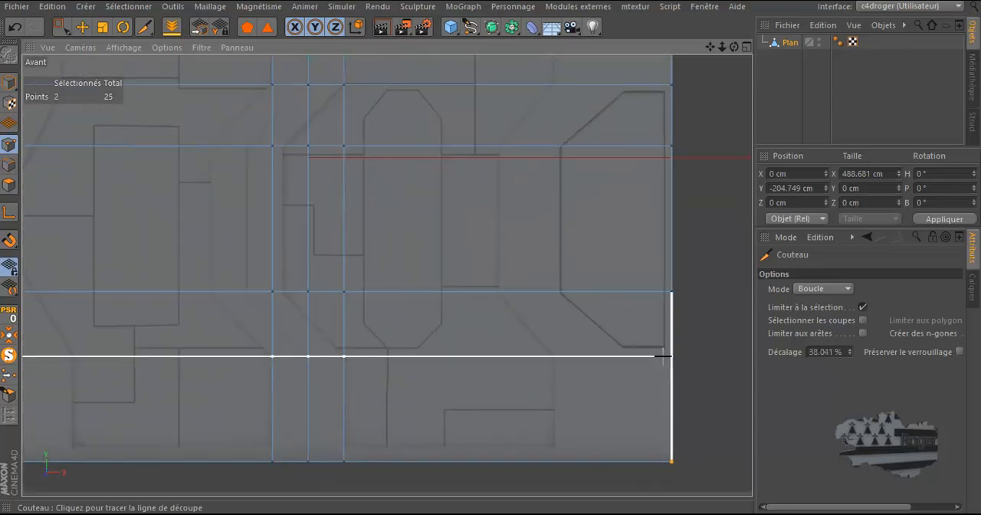
left_click(668, 354)
scroll(637, 267, "down", 3)
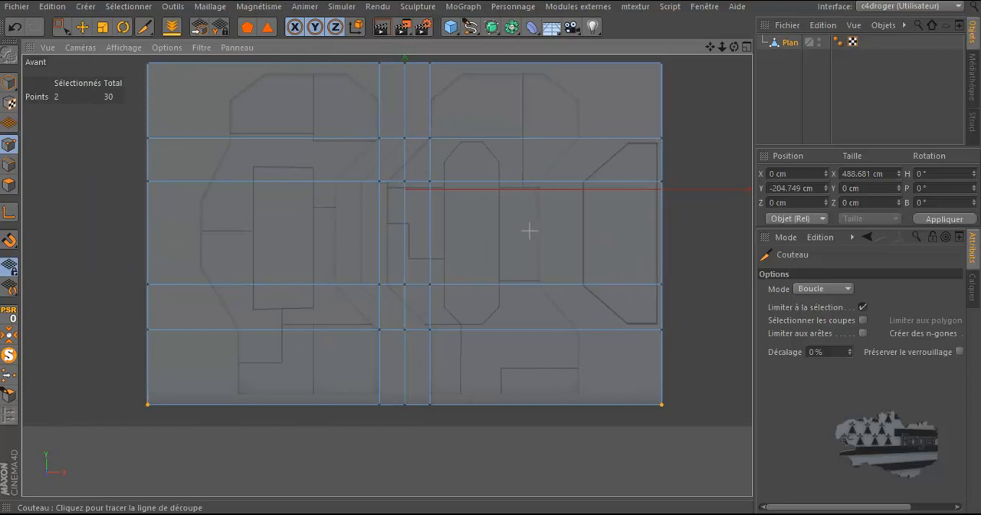
Step: Select the six central points on the two middle loops and move them left to about X -40.5 cm, matching the plan
left_click(61, 26)
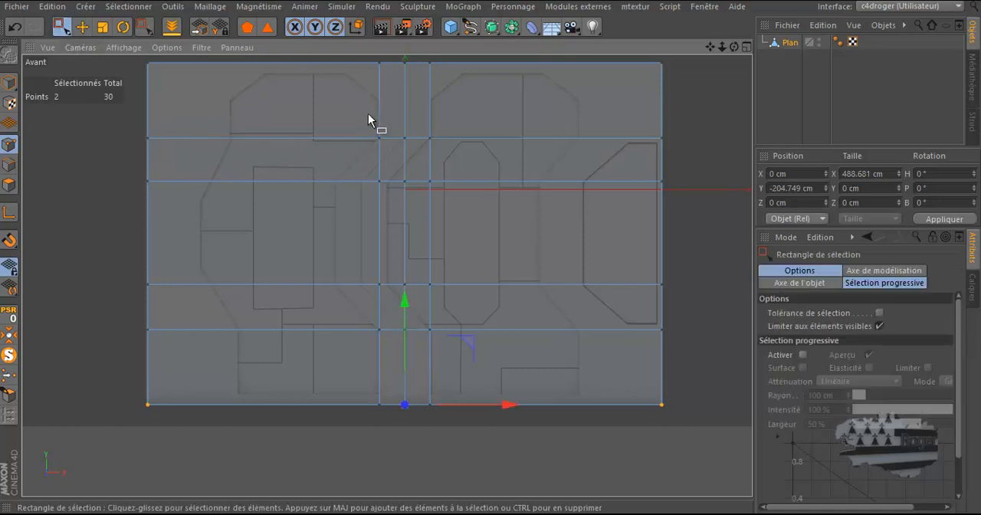
left_click_drag(351, 155, 472, 301)
left_click_drag(509, 232, 466, 244)
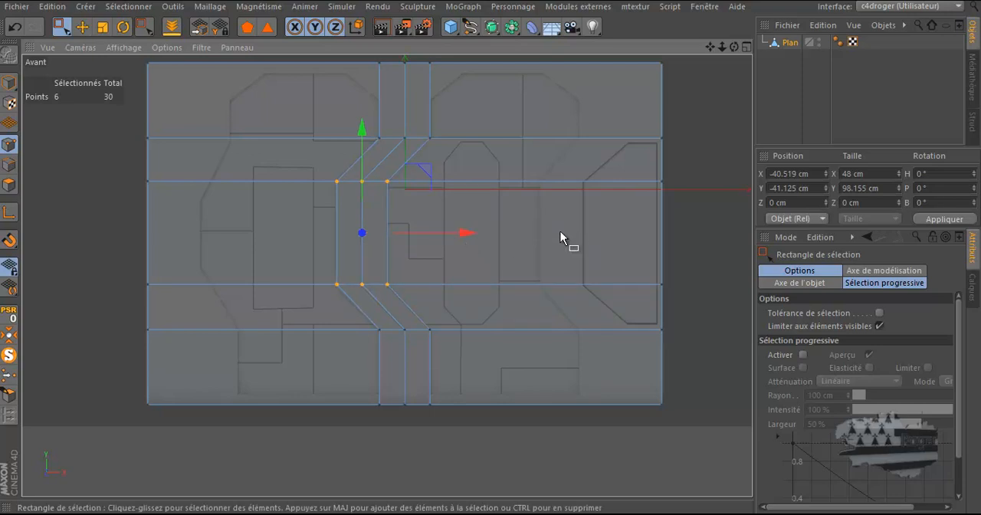
Step: Switch to polygon mode and select all polygons left of the plane's central edge with the Live Selection tool
left_click(9, 185)
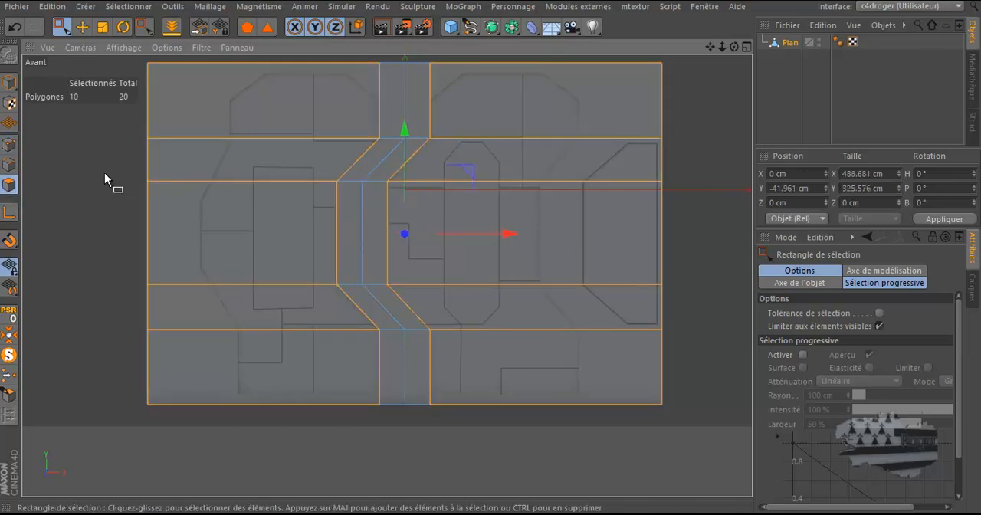
left_click(64, 28)
left_click(106, 47)
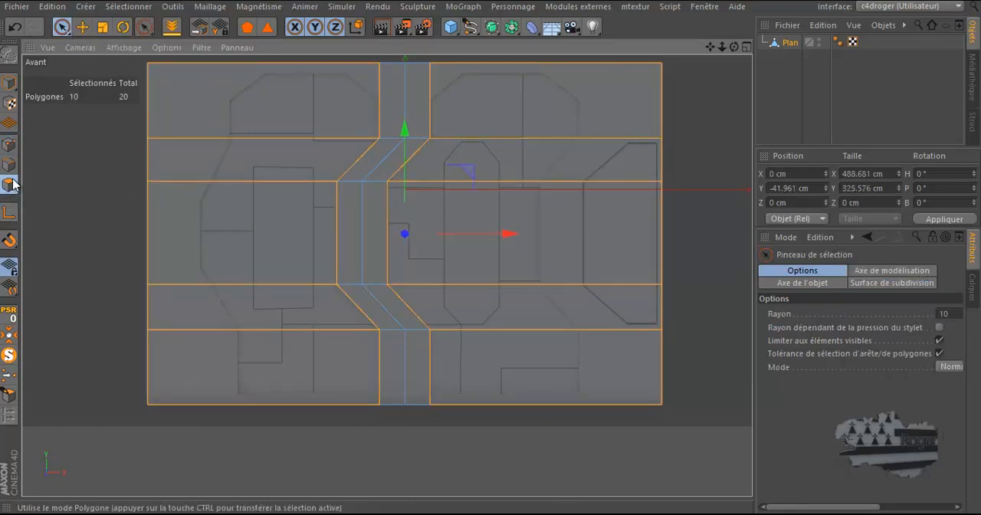
scroll(51, 208, "down", 1)
mouse_move(278, 70)
left_mouse_down()
mouse_move(338, 88)
mouse_move(344, 123)
mouse_move(317, 172)
mouse_move(309, 222)
mouse_move(340, 368)
mouse_move(328, 405)
left_mouse_up()
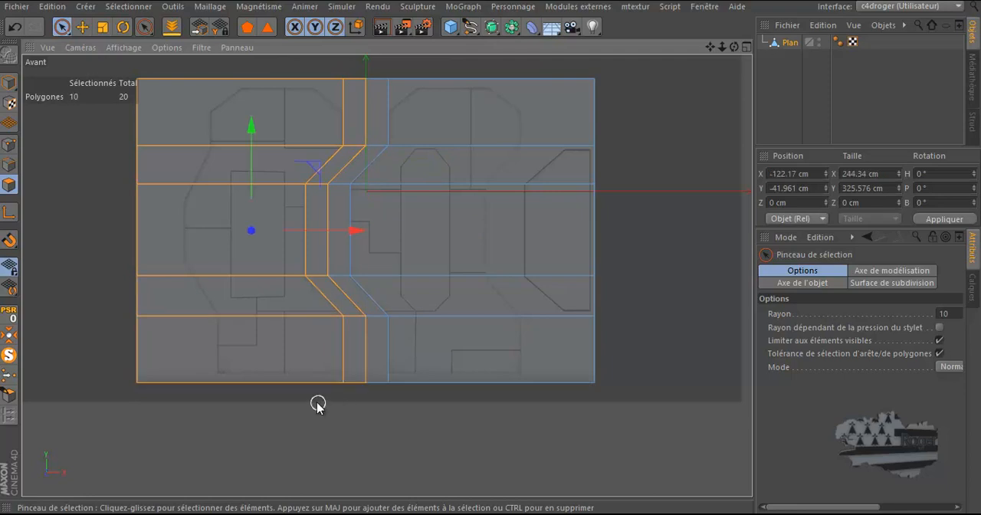
Step: Disable OpenGL in the general preferences and check how the plan displays in the front view
left_click(59, 10)
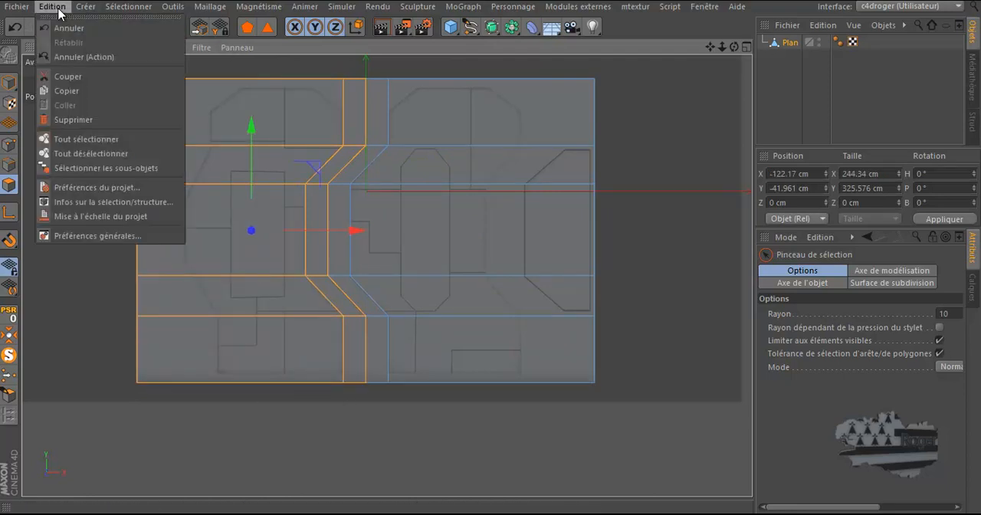
left_click(75, 237)
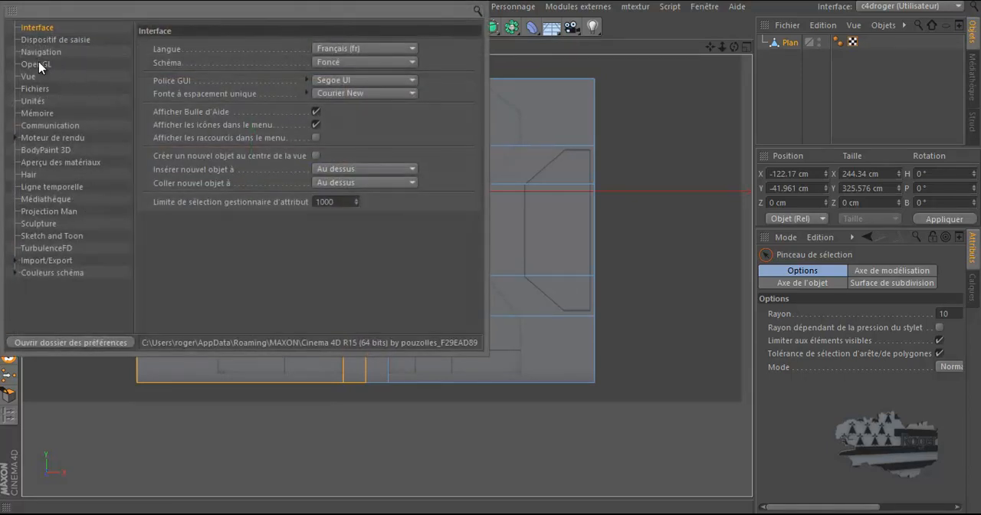
left_click(39, 64)
left_click(278, 48)
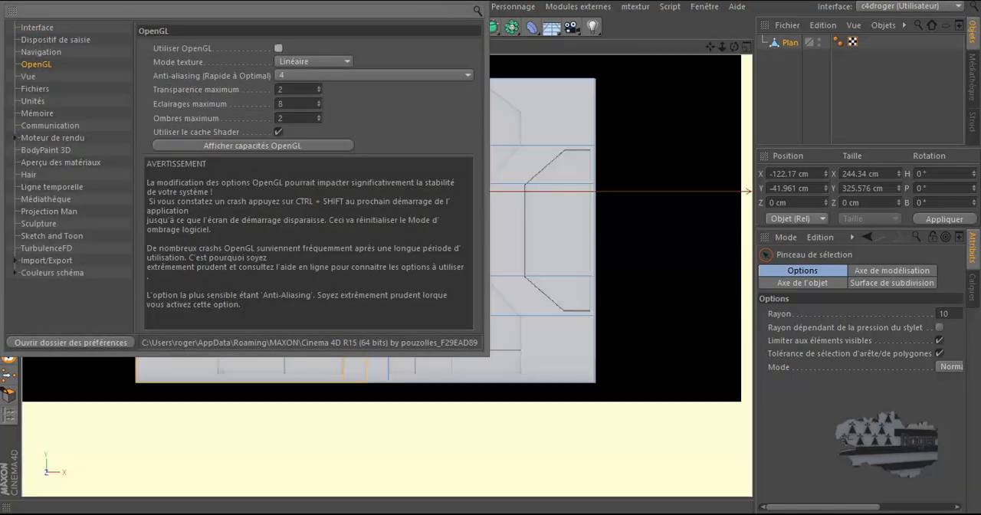
left_click(473, 0)
scroll(260, 160, "up", 2)
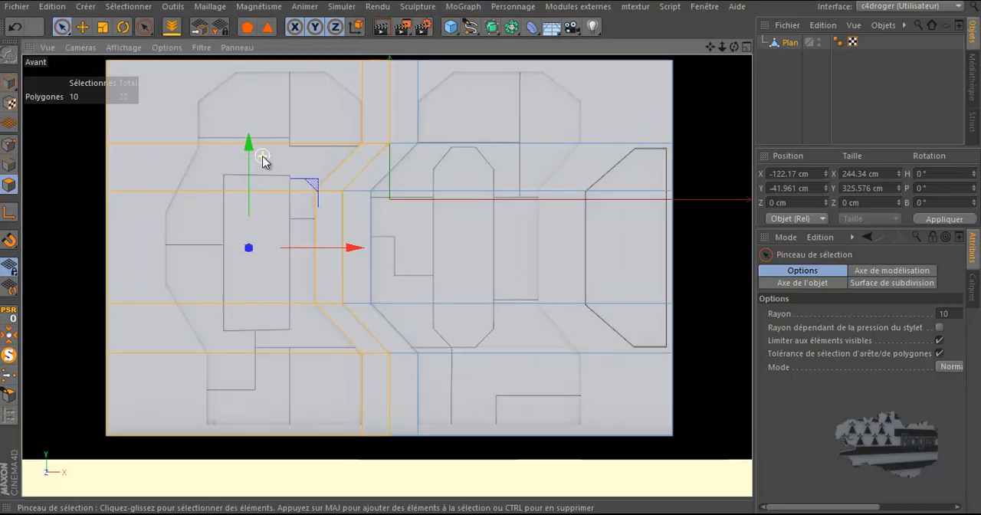
left_click(212, 239)
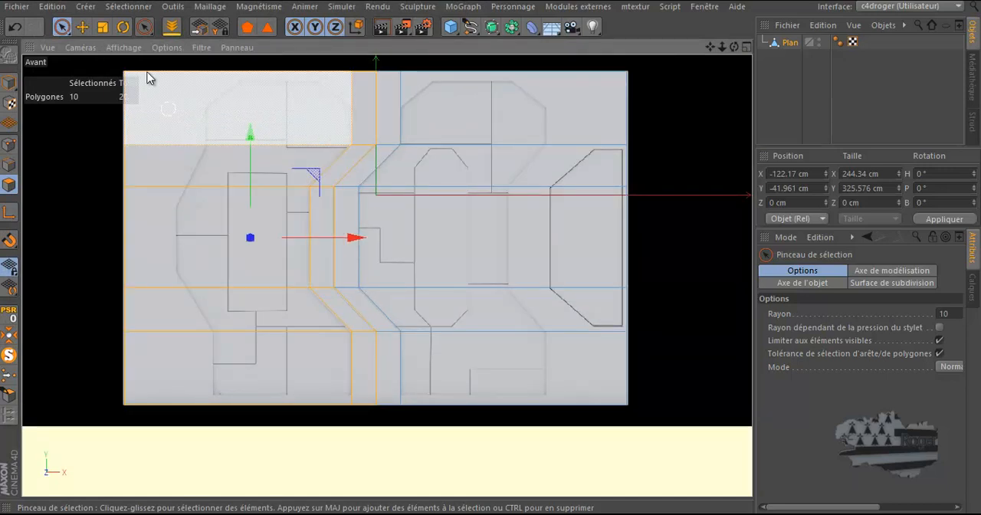
Step: Re-enable OpenGL in the general preferences and set its anti-aliasing to 2
left_click(51, 7)
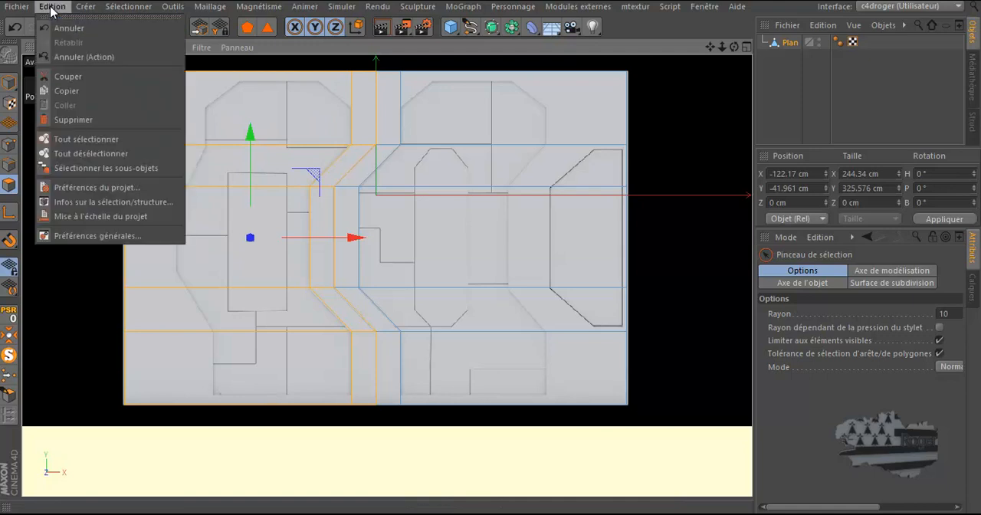
left_click(69, 236)
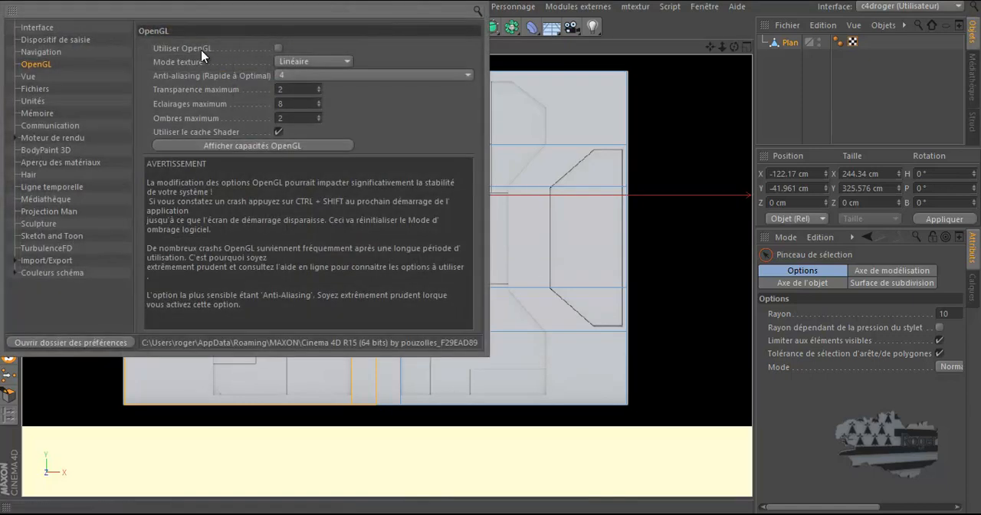
left_click(278, 48)
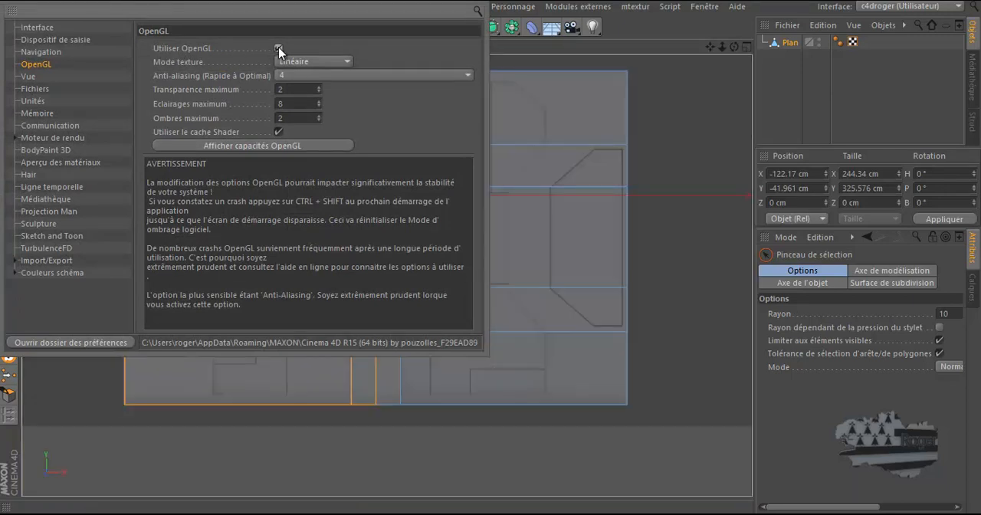
left_click(469, 76)
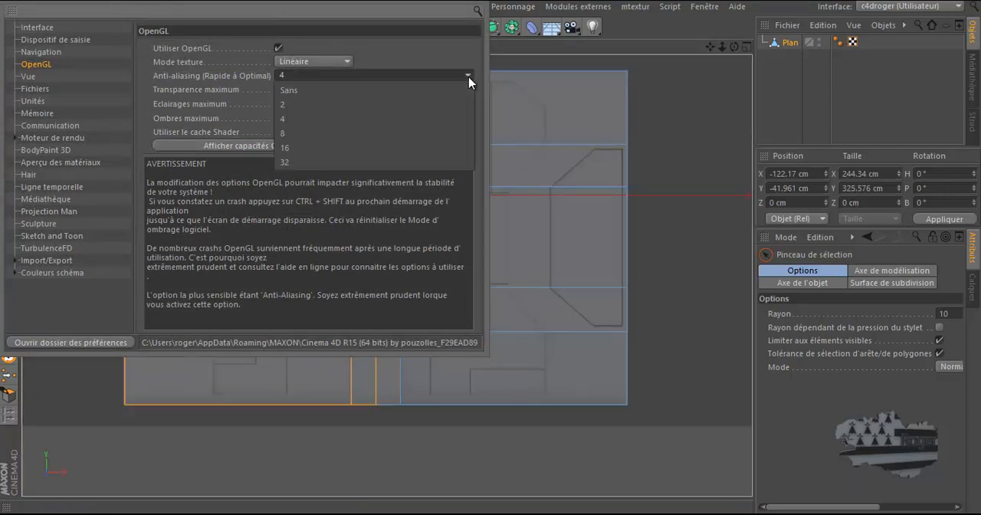
left_click(424, 105)
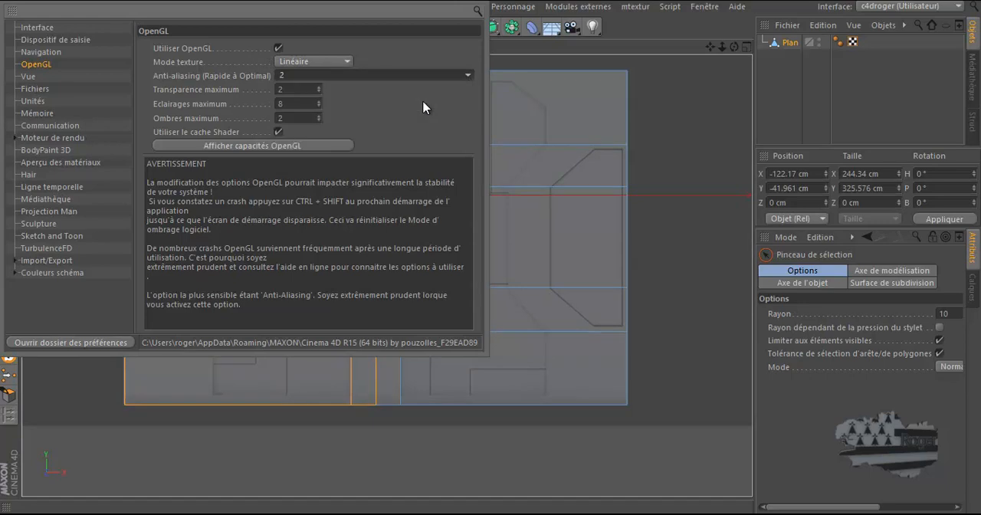
left_click(689, 125)
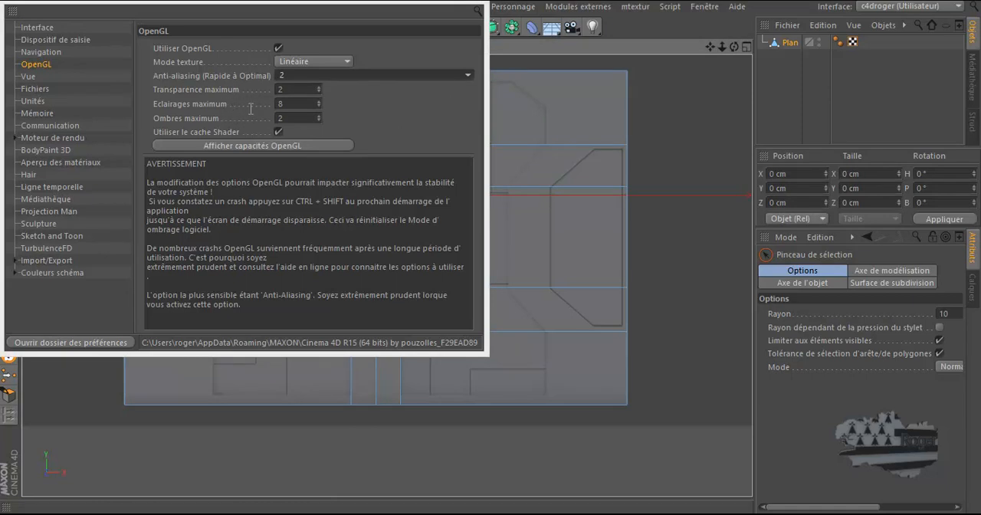
left_click(466, 2)
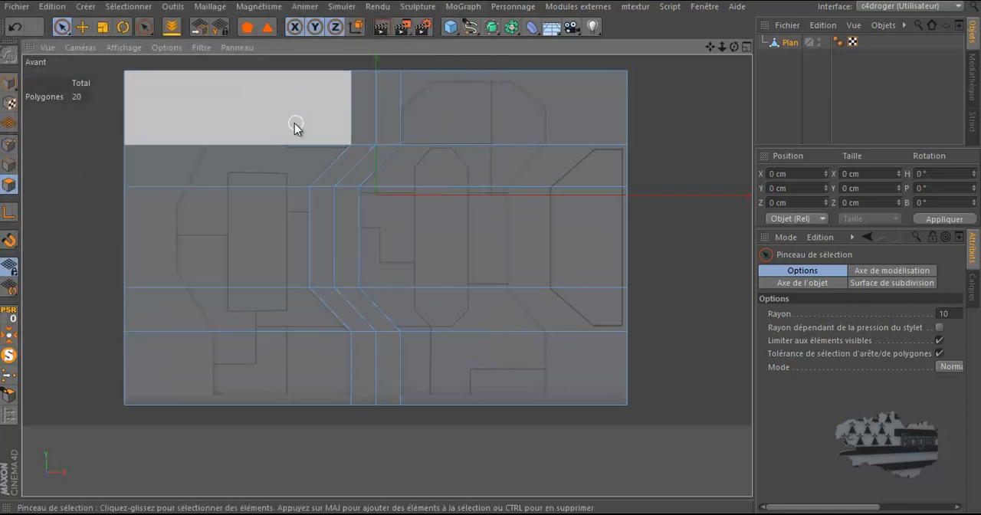
Step: Reselect the polygons left of the plane's central edge and show the plane in the perspective view
mouse_move(353, 120)
left_mouse_down()
mouse_move(318, 179)
mouse_move(309, 256)
mouse_move(350, 353)
mouse_move(311, 282)
mouse_move(306, 289)
left_mouse_up()
middle_click(215, 191)
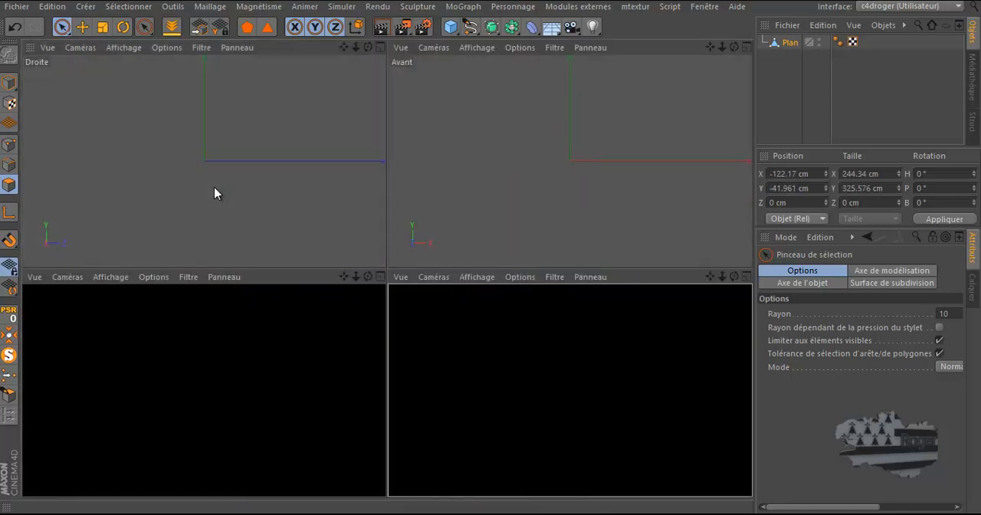
middle_click(214, 187)
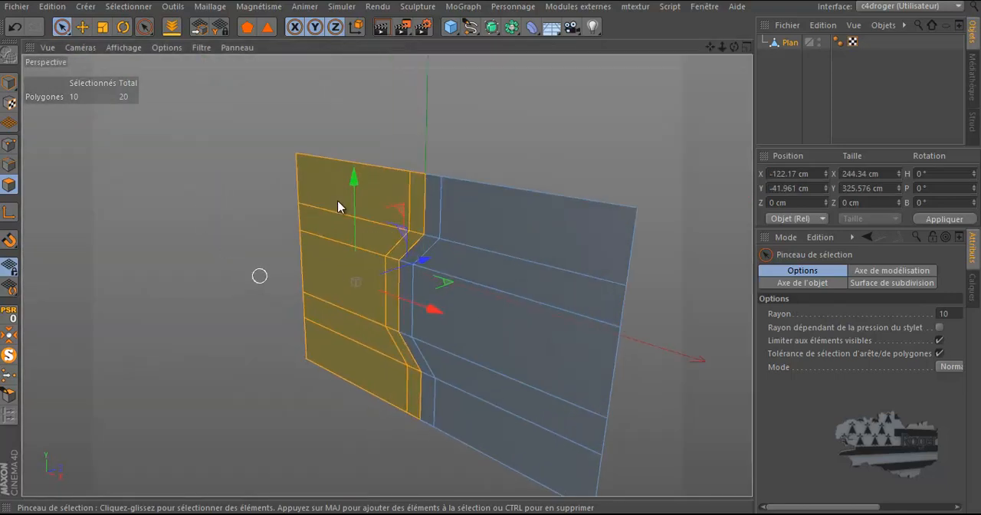
left_click_drag(734, 47, 493, 254)
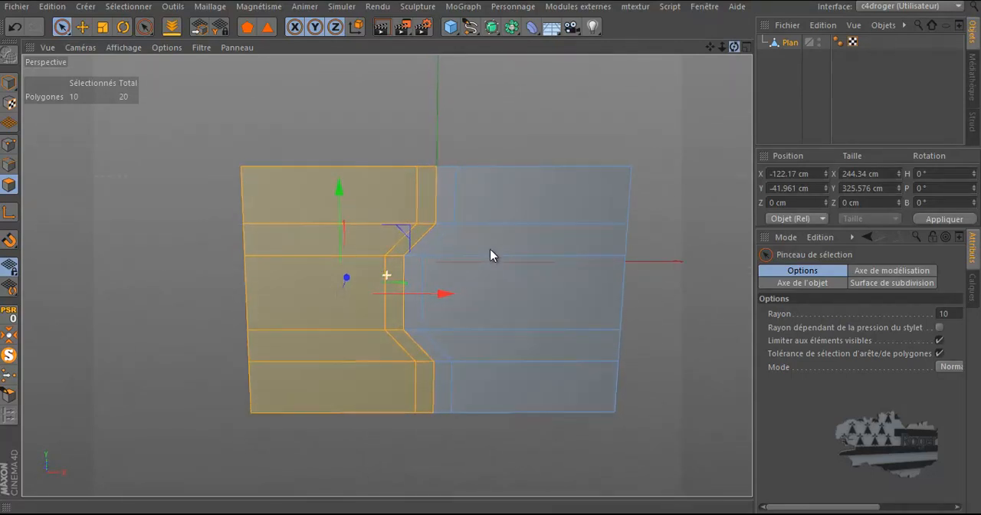
middle_click(338, 125)
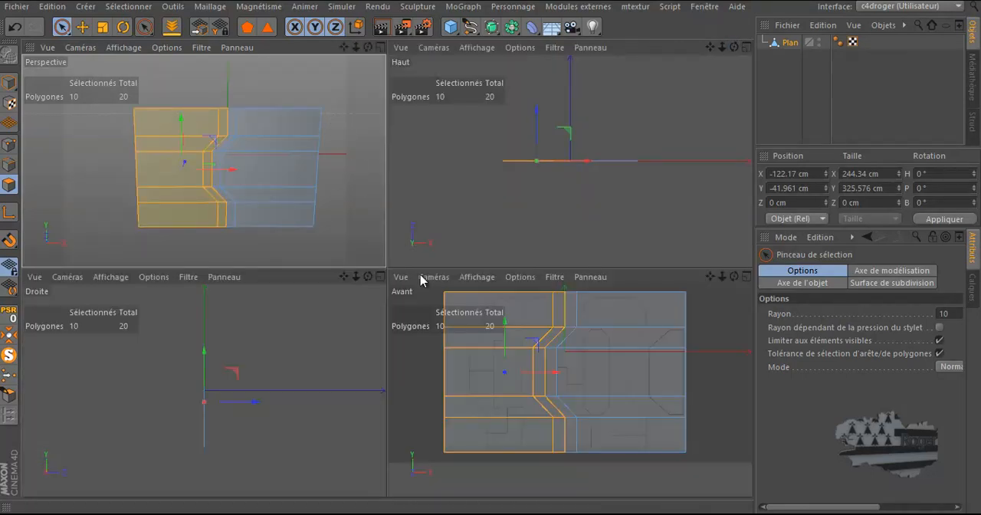
middle_click(364, 216)
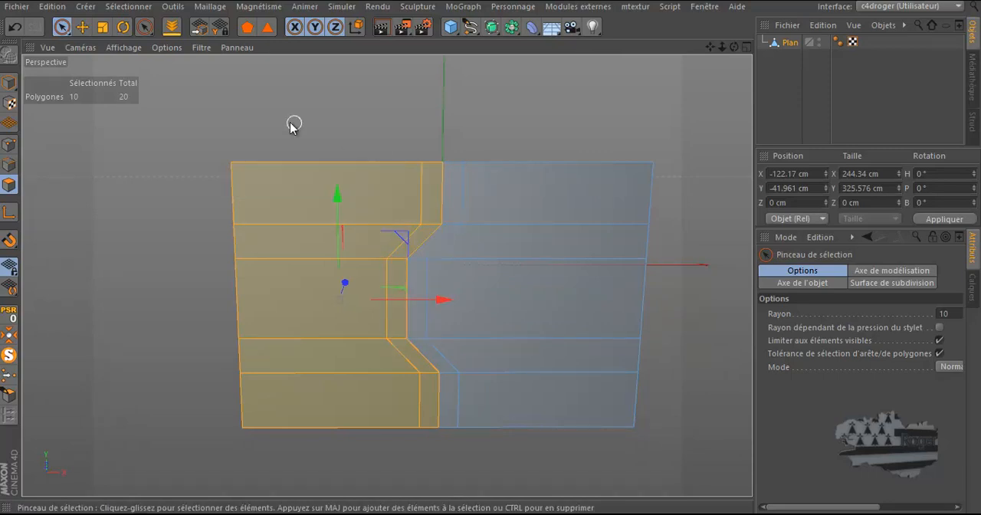
Step: Split the selected left-half polygons into a separate object and delete them from the original plane
right_click(212, 83)
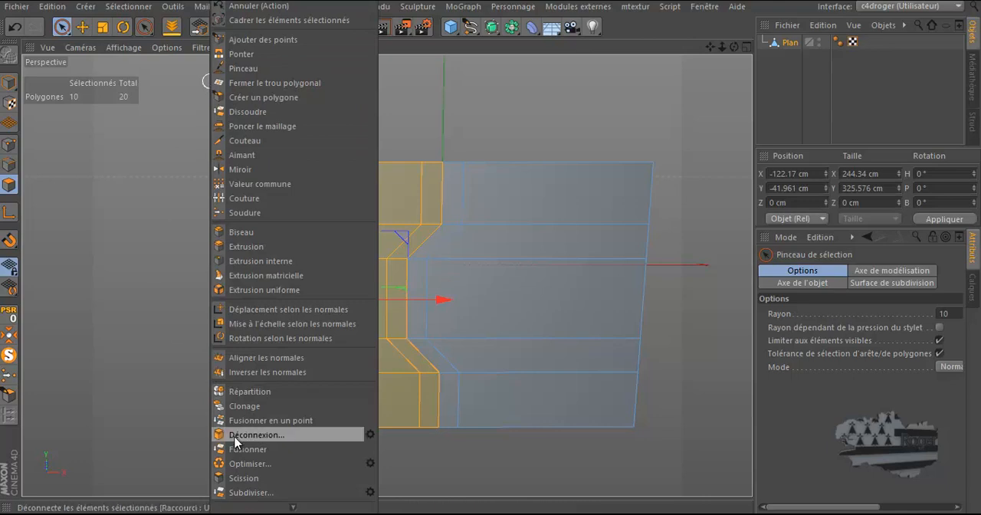
left_click(244, 477)
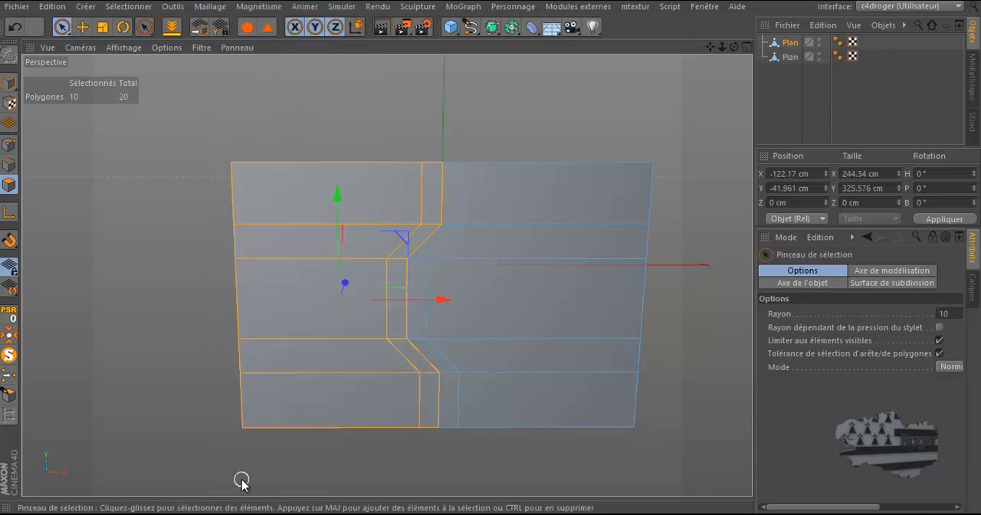
left_click(442, 123)
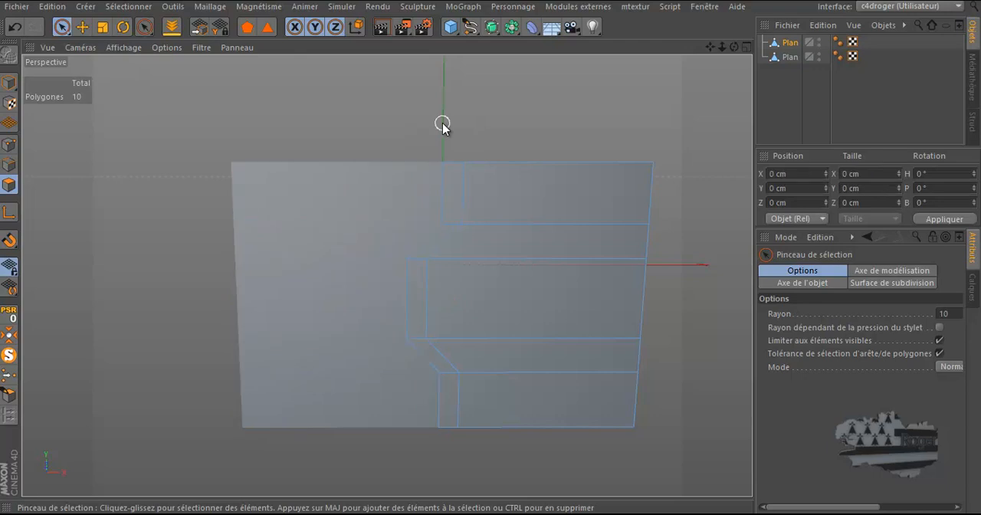
Step: Select the two Plan objects in turn to check that each contains one half of the door
left_click(787, 57)
left_click(789, 44)
left_click_drag(734, 46, 490, 253)
left_click(792, 56)
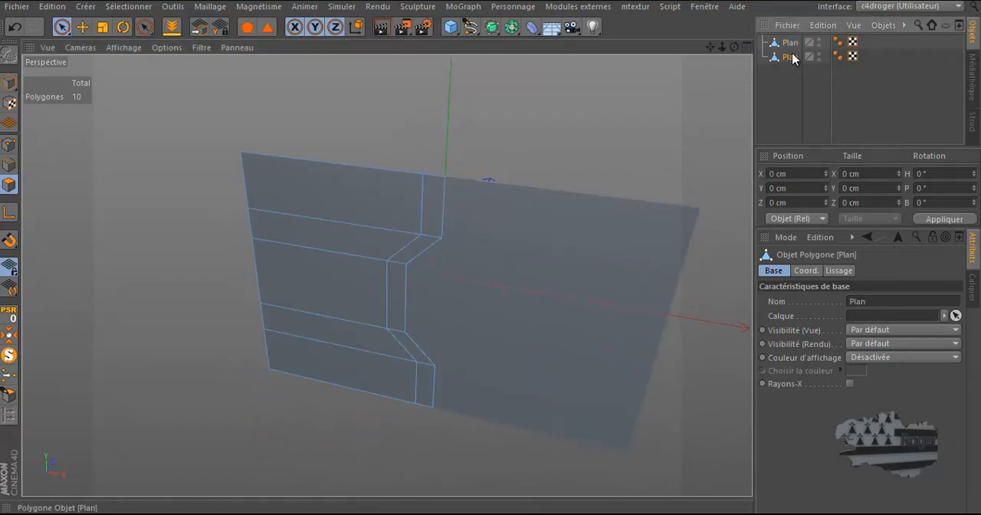
left_click(790, 43)
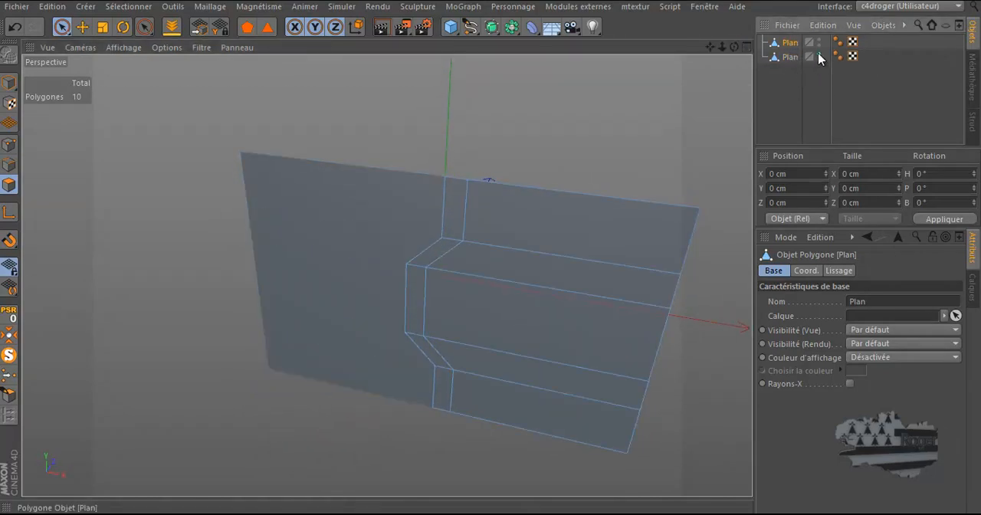
Step: Hide the Plan object containing the left door half and show the right half in the front view over the reference drawing
left_click(819, 54)
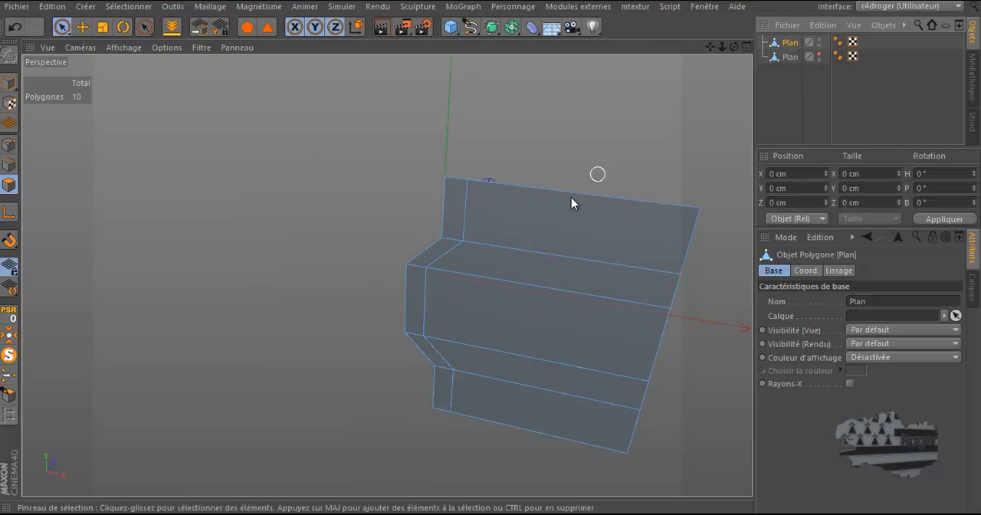
middle_click(519, 237)
middle_click(536, 347)
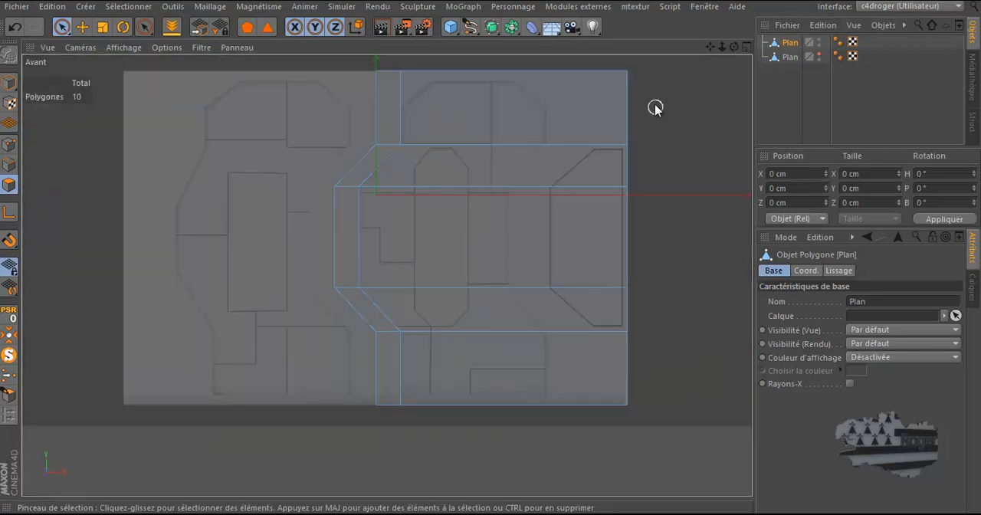
scroll(450, 71, "up", 1)
scroll(449, 72, "up", 1)
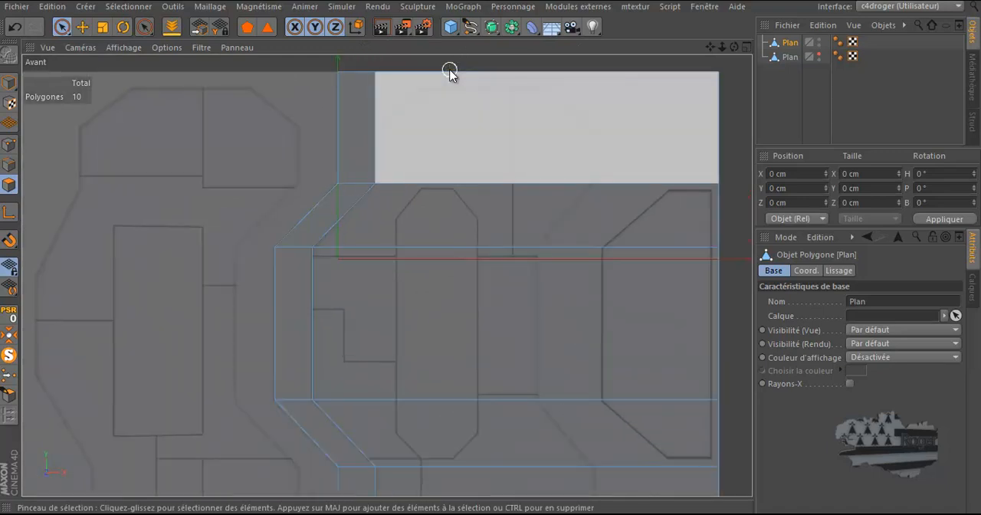
scroll(449, 71, "up", 1)
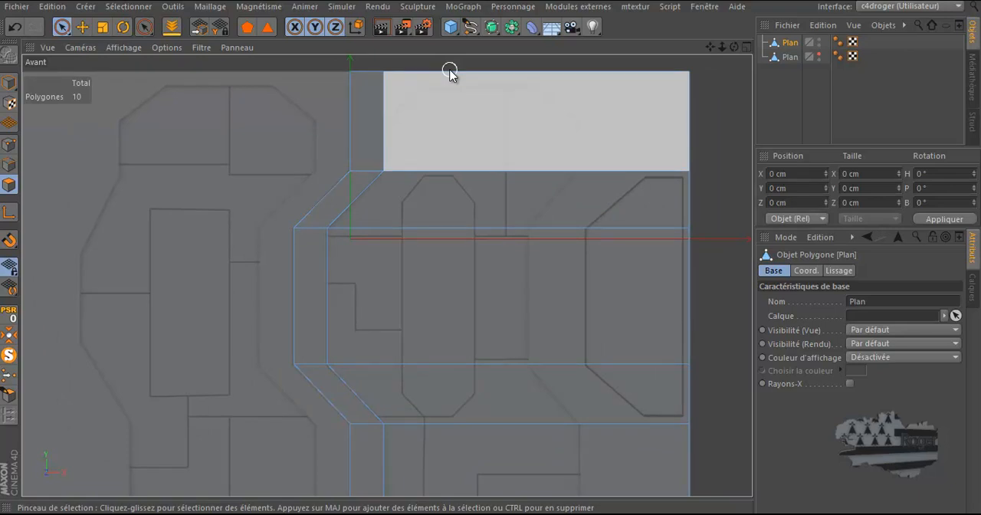
Step: Cut horizontal loops across the right door half with the Knife in Boucle mode, following the horizontal lines of the reference drawing
key("k")
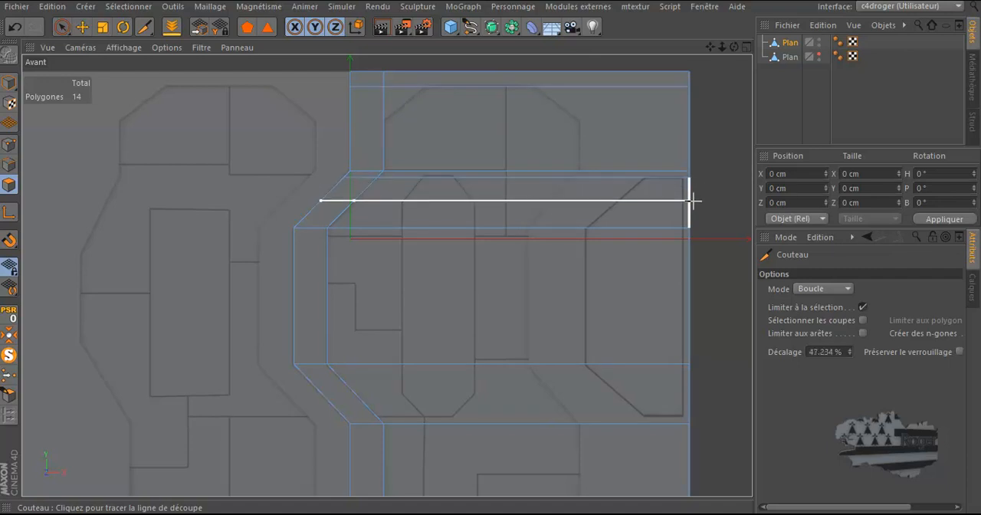
left_click(692, 202)
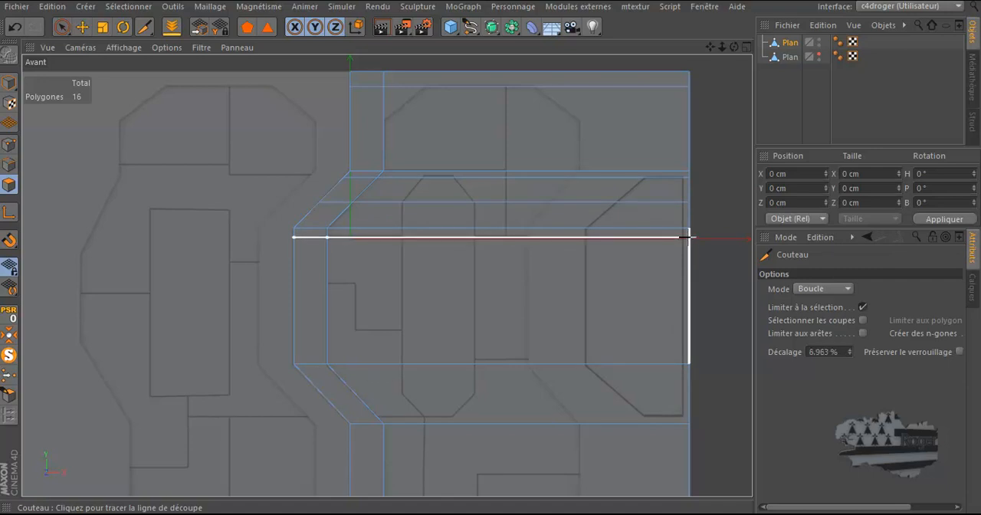
left_click(687, 239)
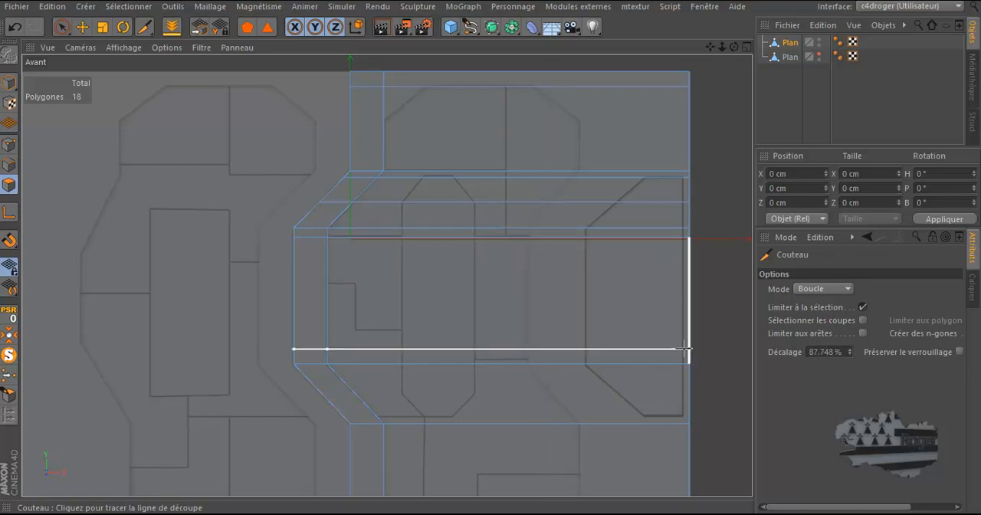
left_click(691, 284)
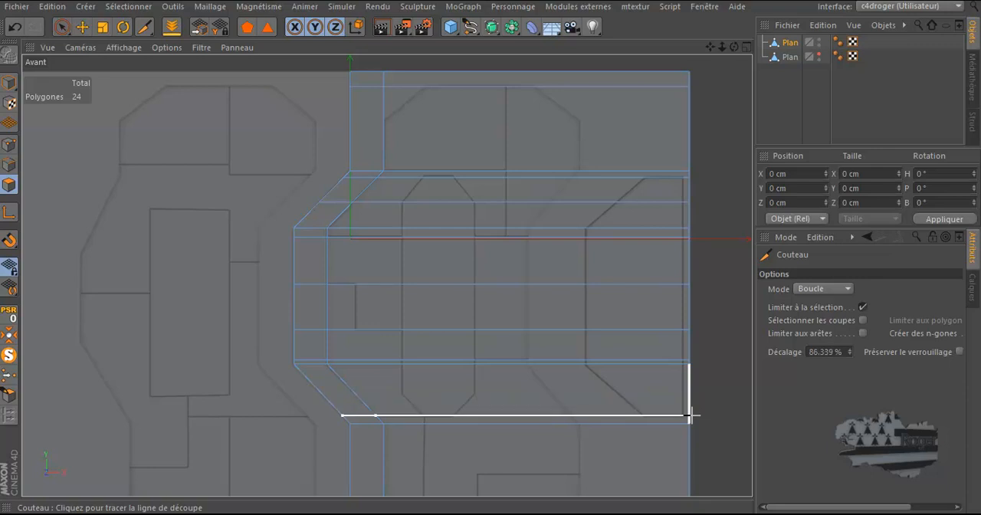
left_click(690, 416)
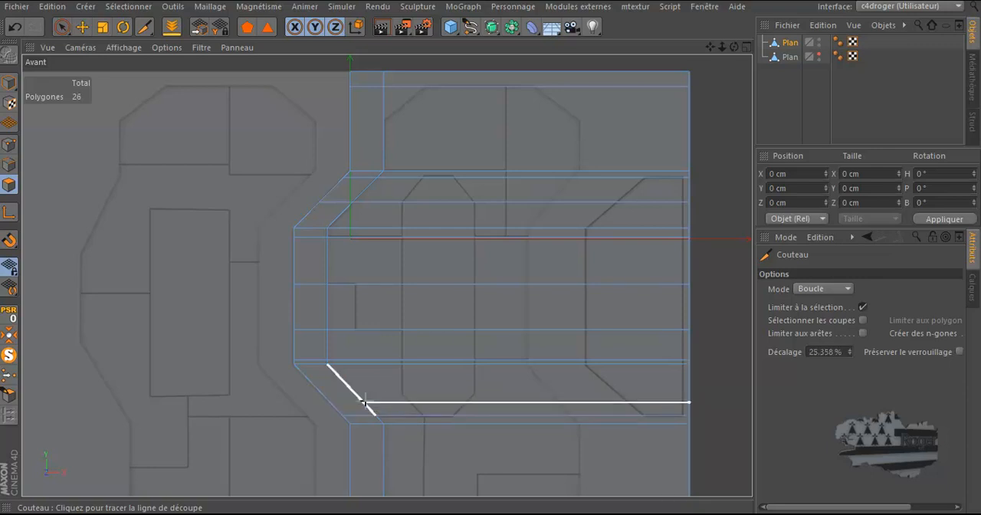
scroll(557, 390, "down", 2)
scroll(532, 480, "up", 4)
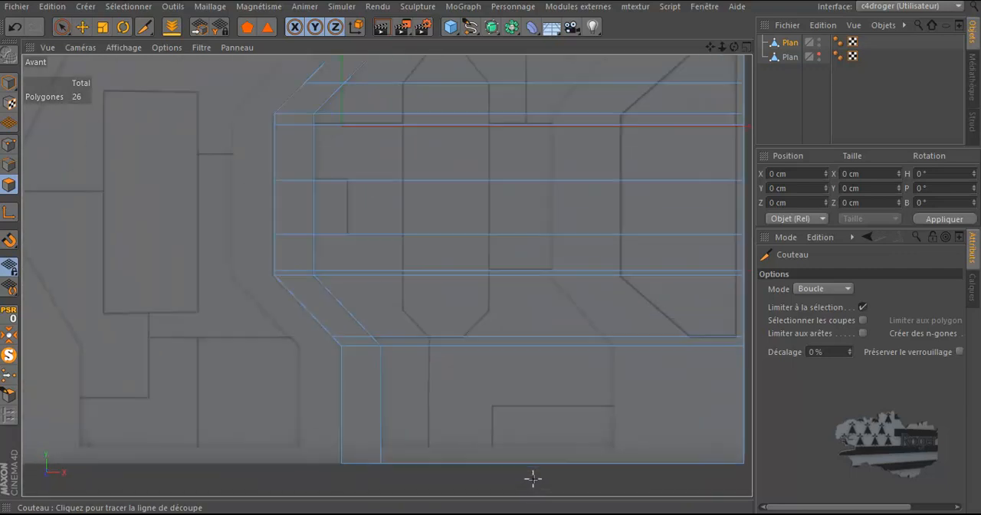
left_click(742, 406)
scroll(398, 350, "down", 2)
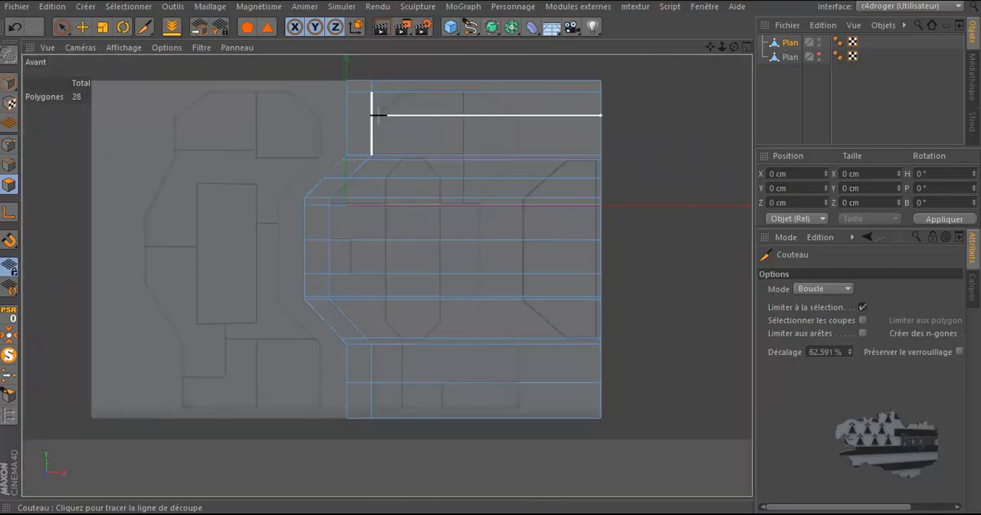
Step: Cut four vertical loops through the right door half to match the vertical lines and panel corners of the reference drawing
scroll(357, 135, "down", 1)
scroll(399, 72, "up", 3)
scroll(398, 73, "up", 1)
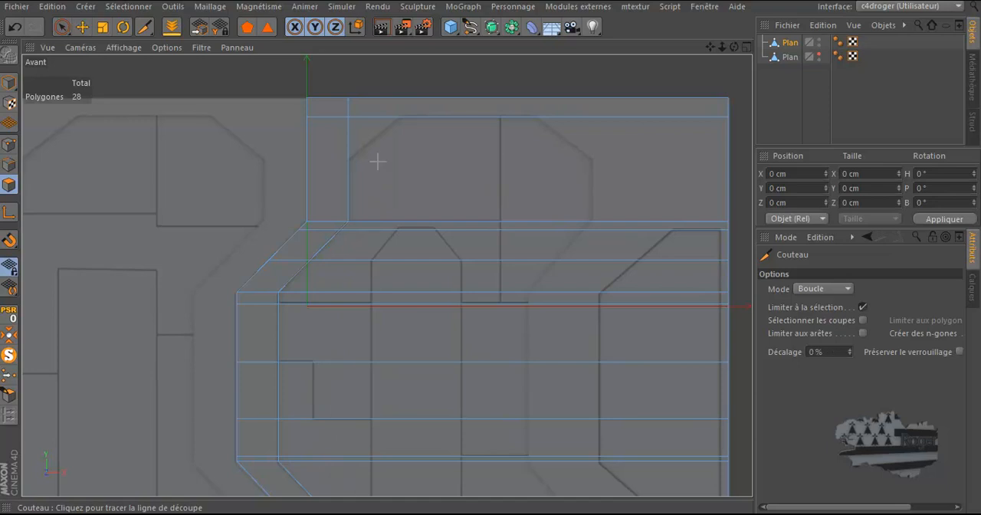
left_click(377, 98)
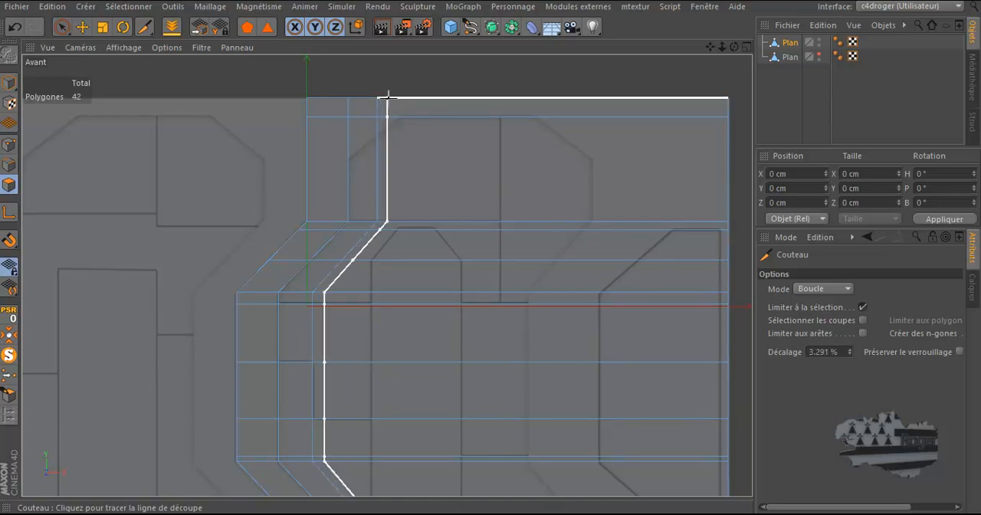
left_click(426, 98)
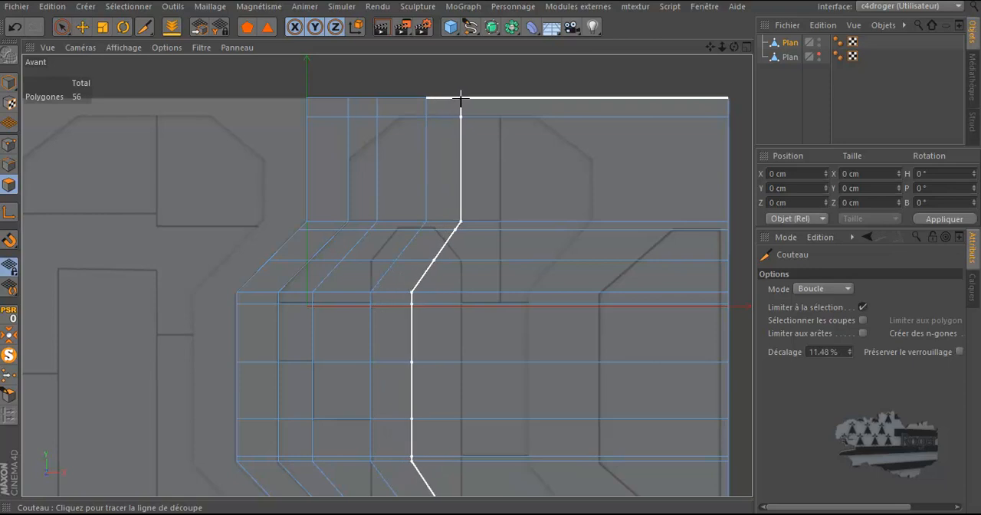
left_click(460, 99)
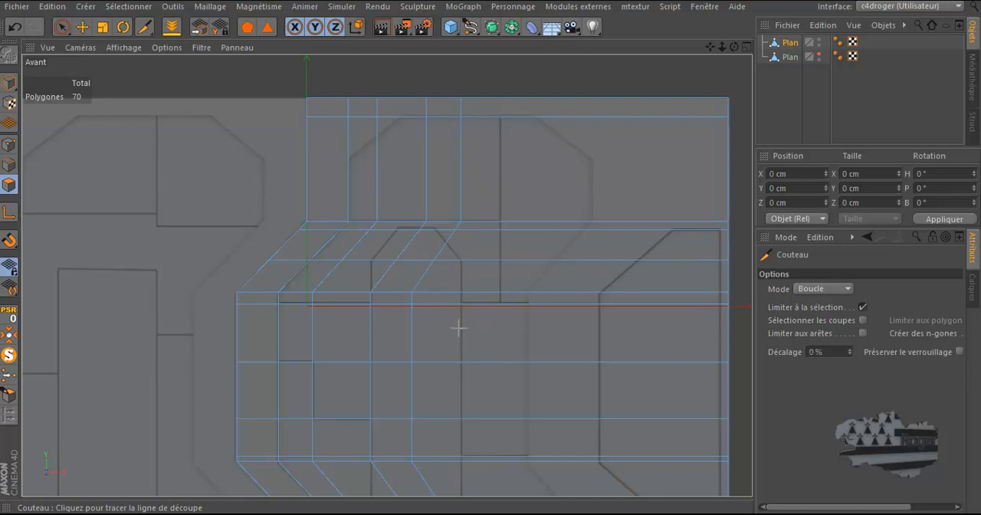
left_click(499, 98)
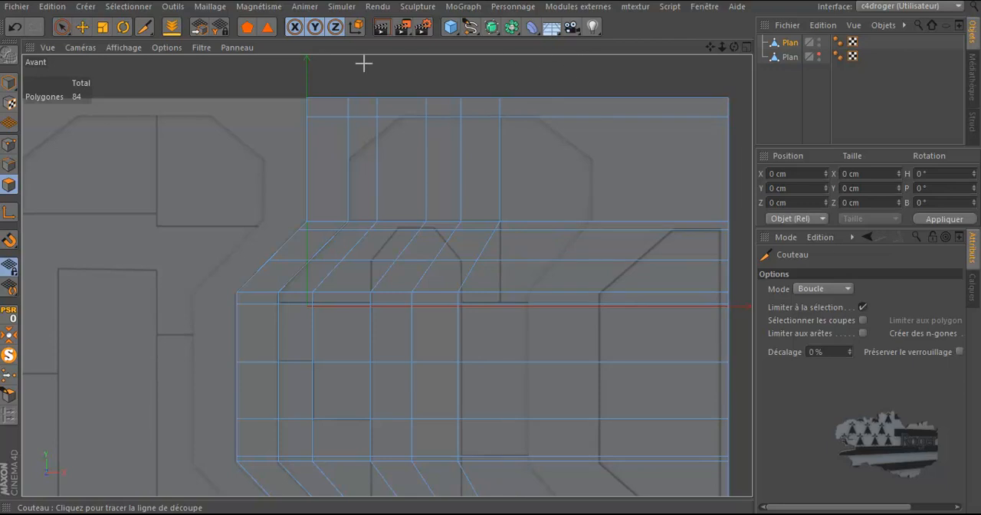
Step: In point mode, select the column of points along the rightmost vertical cut, from the upper to the lower bend
left_click(63, 26)
left_click(7, 146)
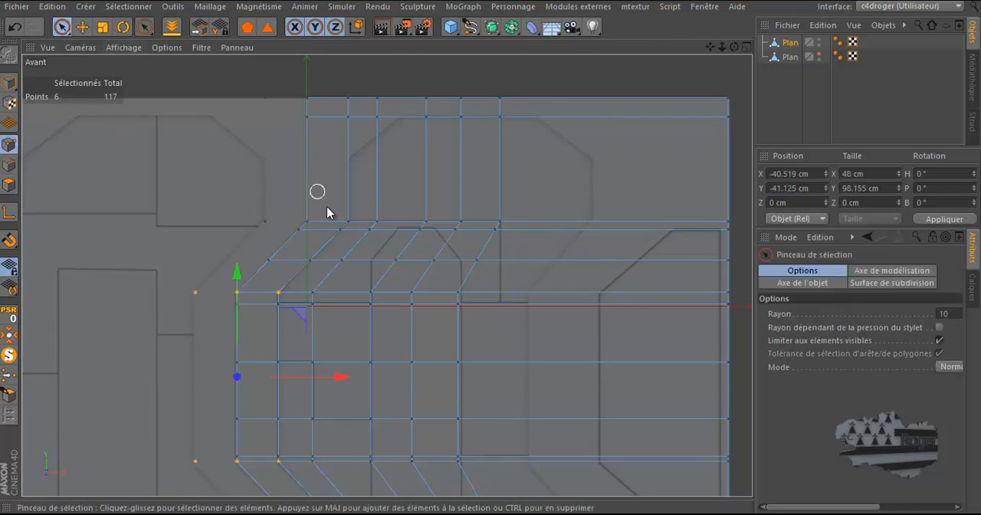
scroll(488, 332, "down", 3)
scroll(469, 474, "up", 3)
scroll(468, 475, "up", 3)
scroll(504, 215, "down", 3)
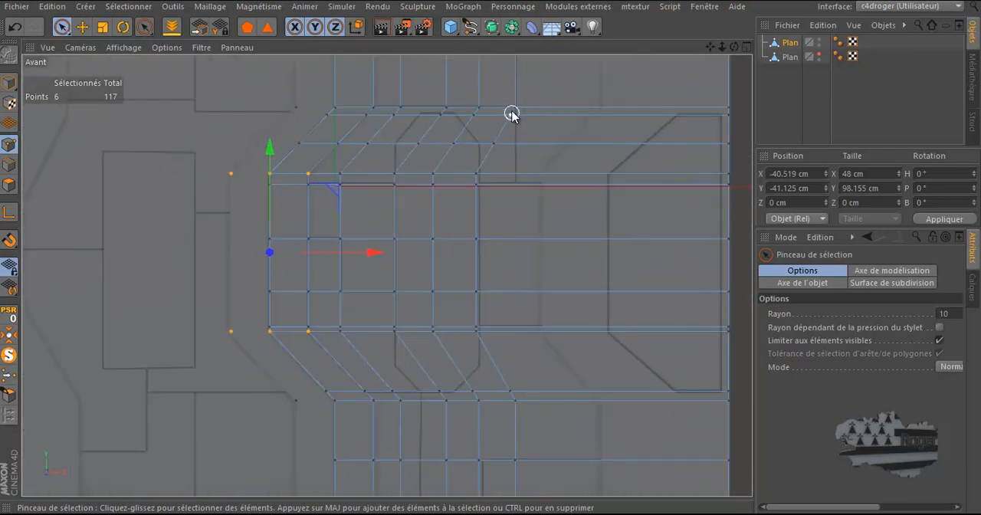
mouse_move(511, 111)
left_mouse_down()
mouse_move(475, 199)
mouse_move(478, 345)
mouse_move(512, 405)
mouse_move(513, 390)
left_mouse_up()
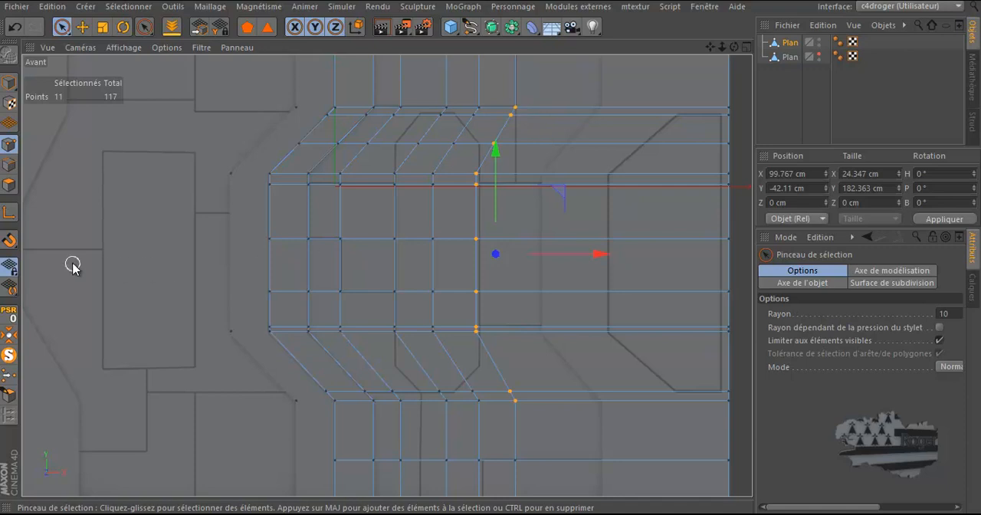
Step: Move the modelling axis onto the column's uppermost point and scale the selected points to an X size of 0 cm
left_click(82, 28)
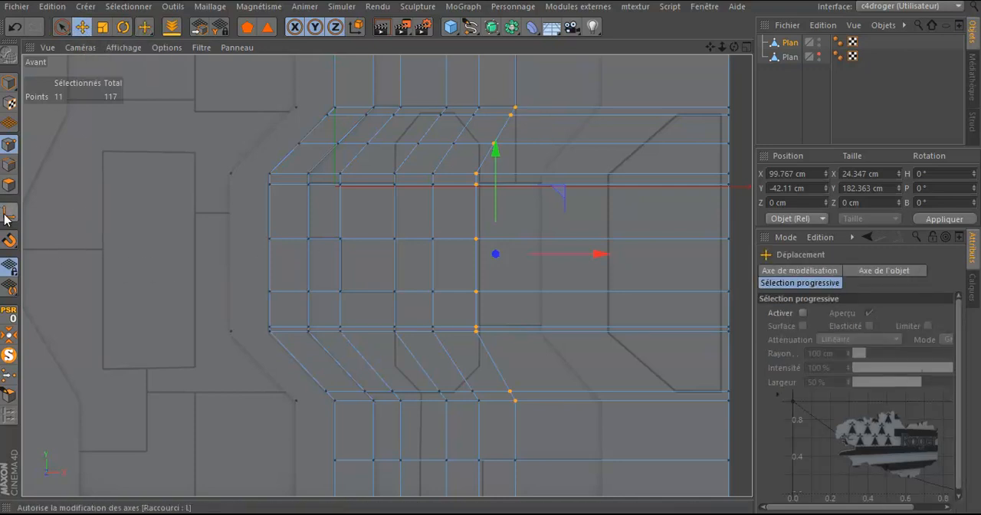
left_click(10, 214)
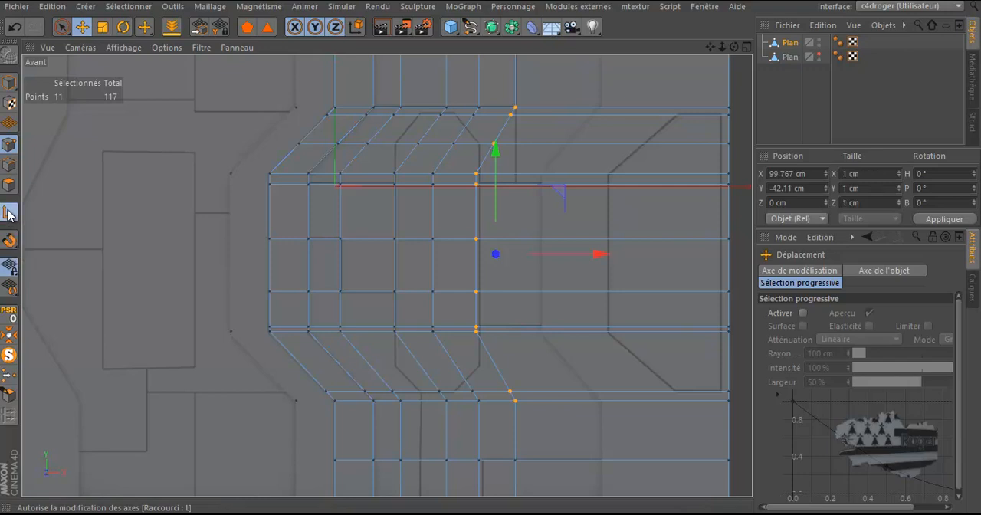
left_click(101, 29)
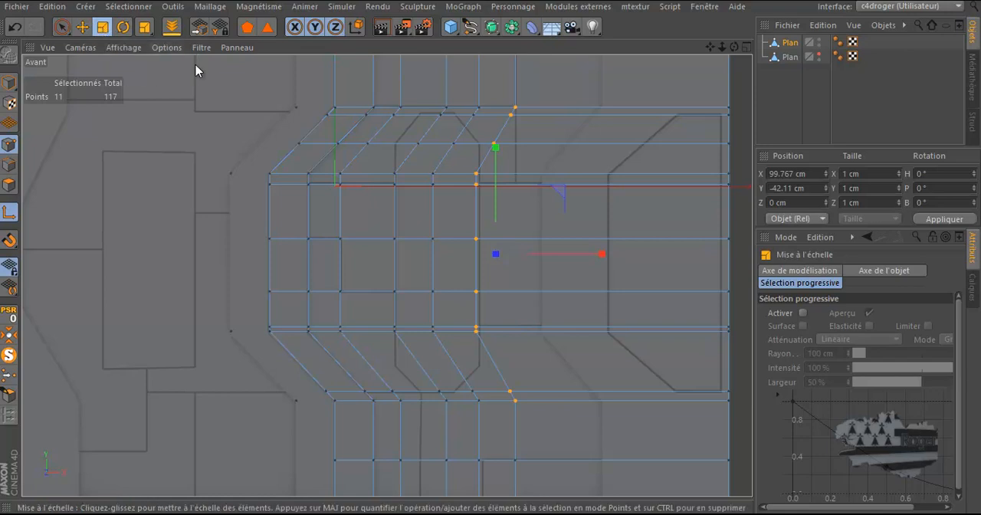
left_click(518, 108)
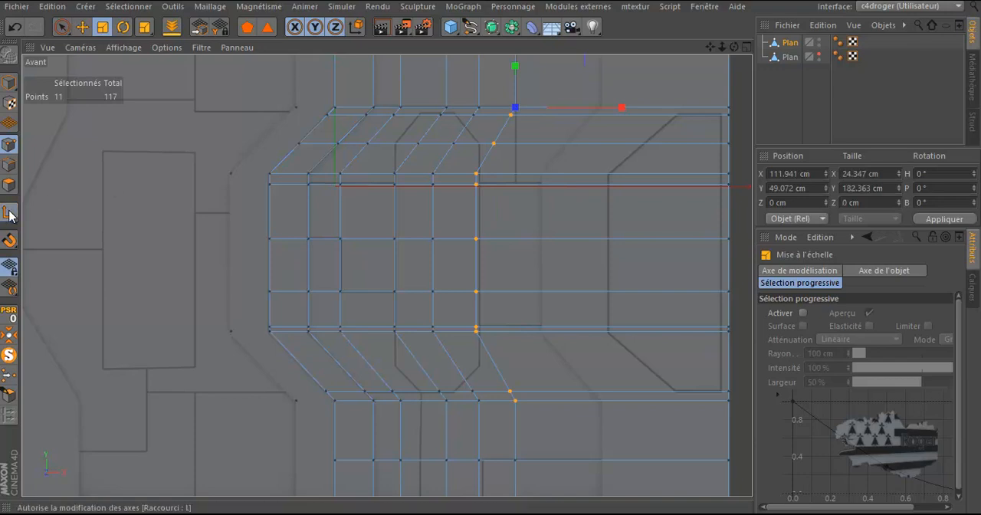
left_click_drag(622, 108, 553, 119)
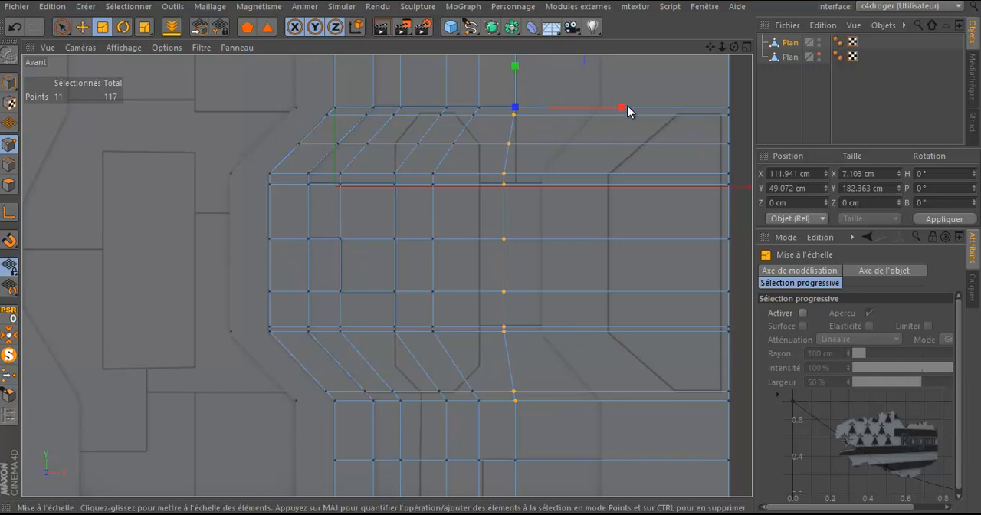
left_click_drag(621, 107, 532, 108)
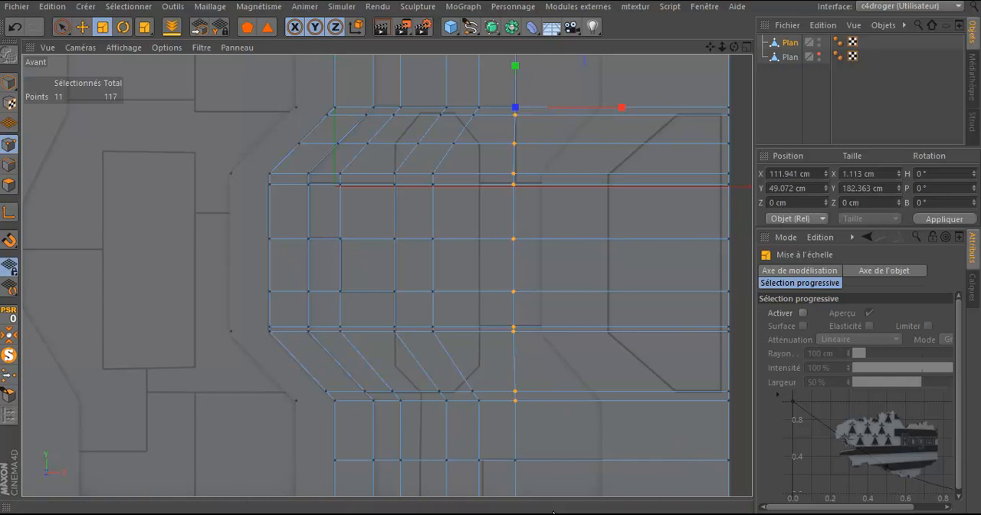
double_click(866, 174)
type("0")
key("Return")
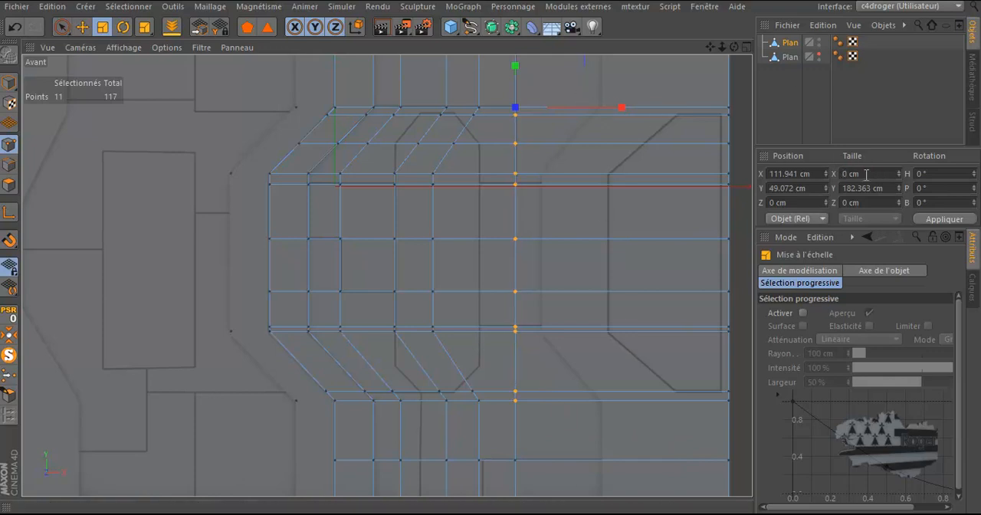
Step: Select the points of the adjacent vertical cut to the left, between the upper and lower bends
scroll(532, 278, "down", 2)
scroll(442, 165, "up", 3)
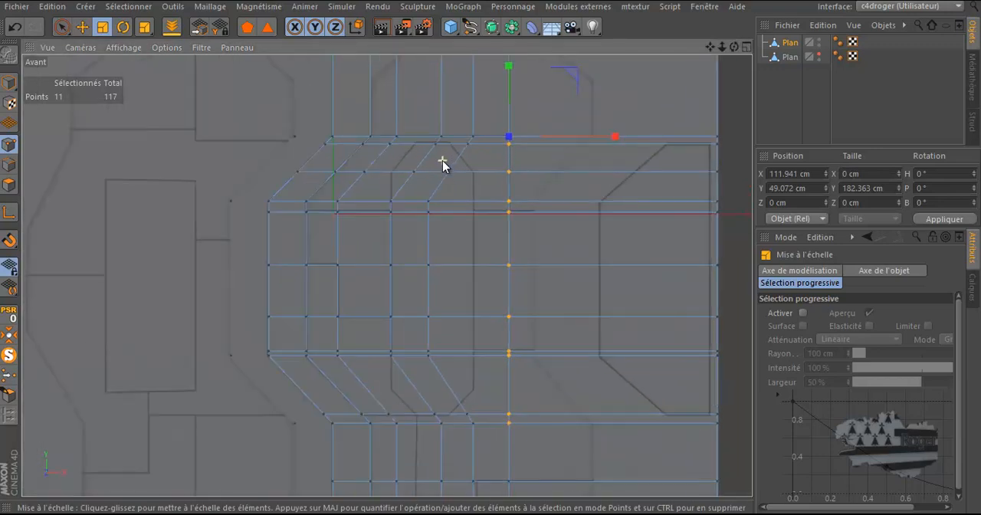
left_click(61, 27)
mouse_move(480, 139)
left_mouse_down()
mouse_move(418, 249)
mouse_move(429, 365)
mouse_move(419, 439)
mouse_move(423, 336)
left_mouse_up()
scroll(499, 295, "down", 4)
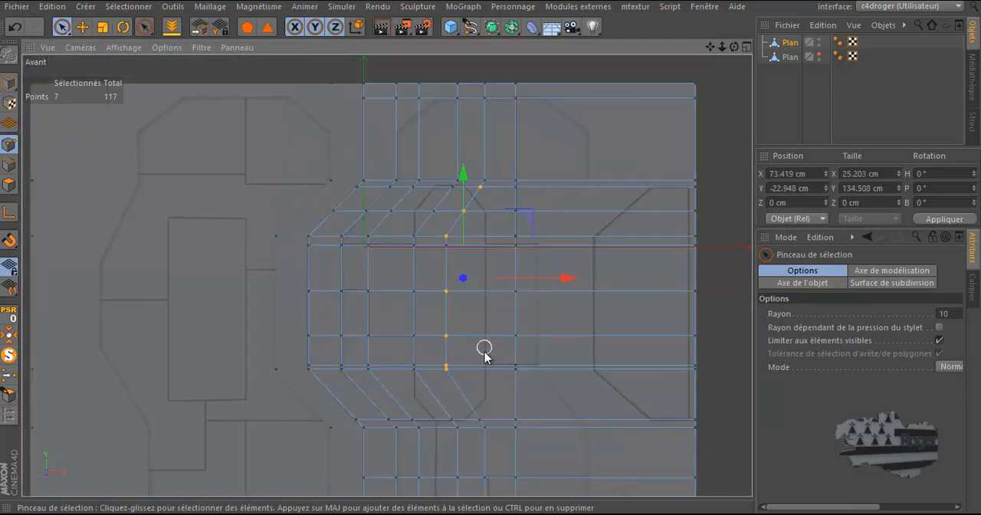
left_click(480, 420, "shift")
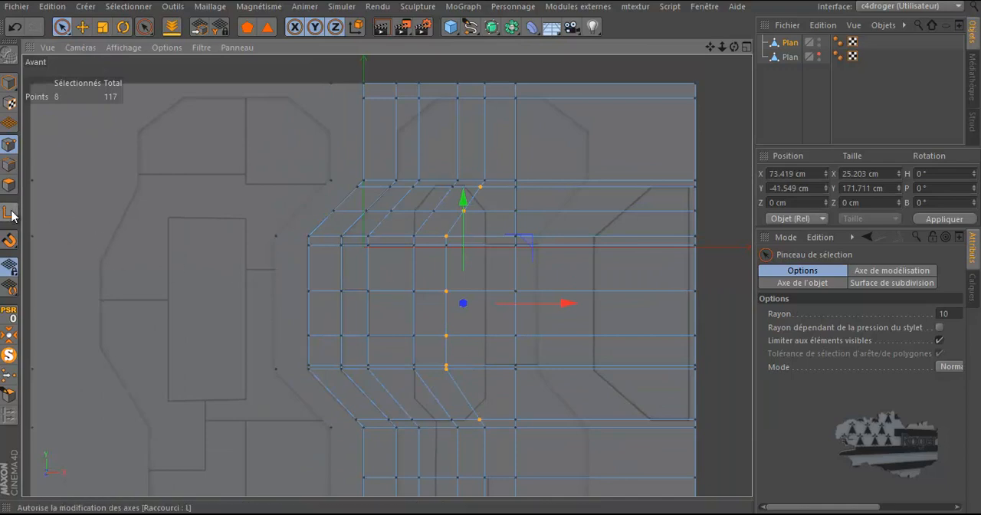
left_click(102, 27)
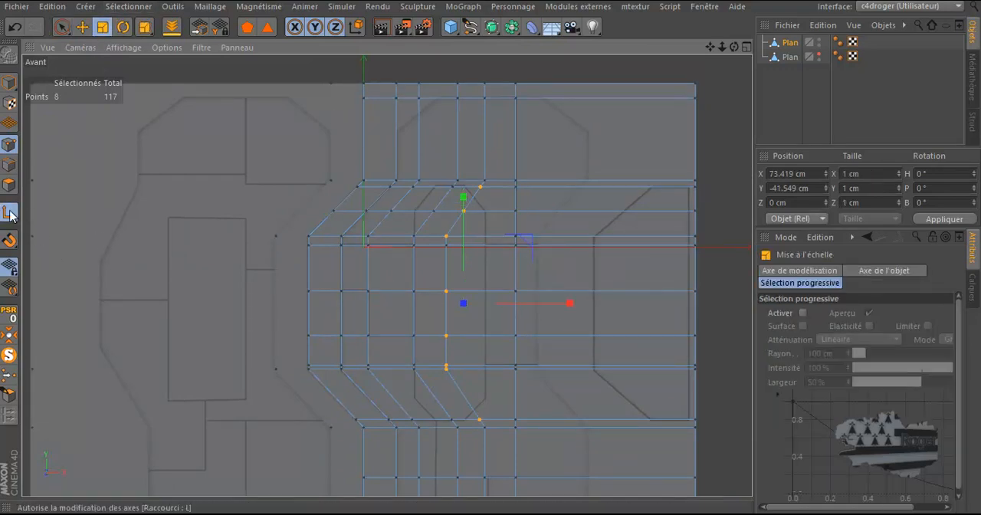
left_click_drag(568, 303, 568, 303)
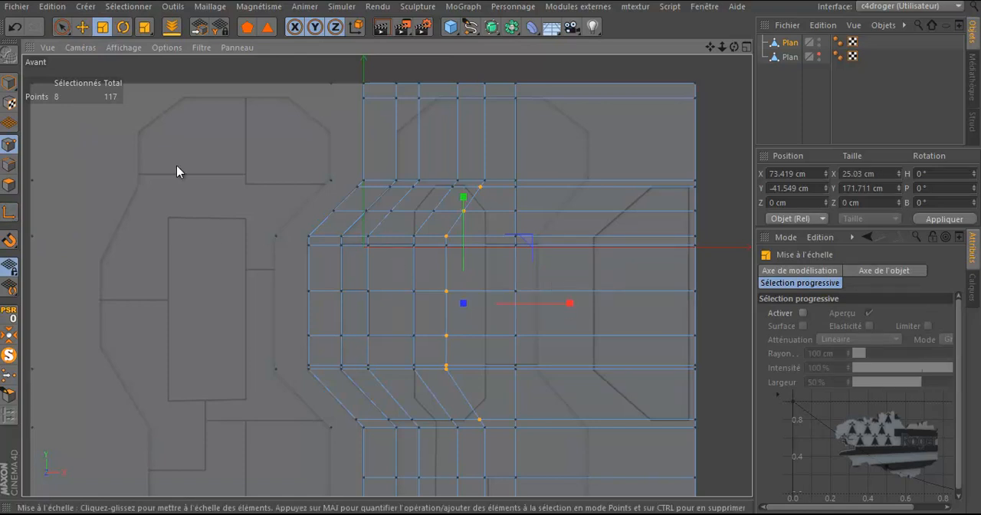
left_click(18, 29)
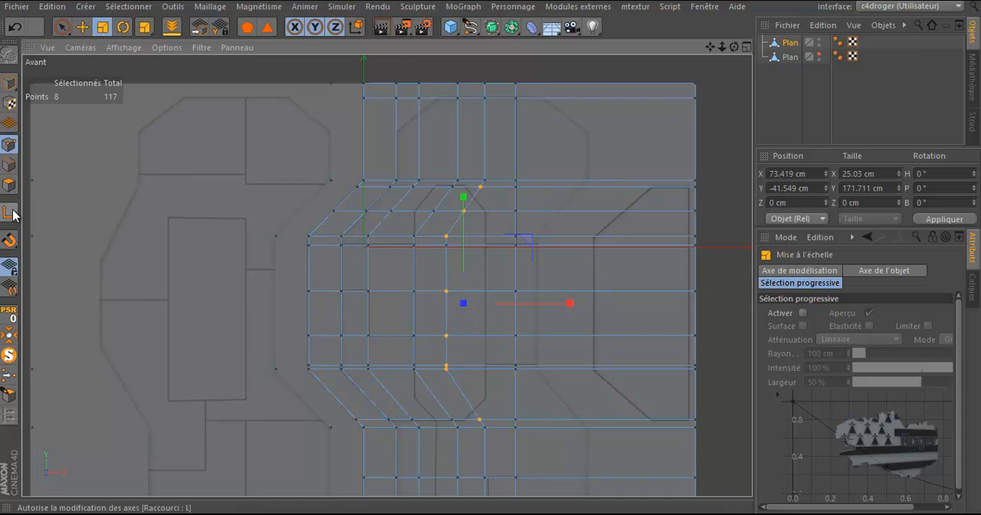
left_click(486, 181)
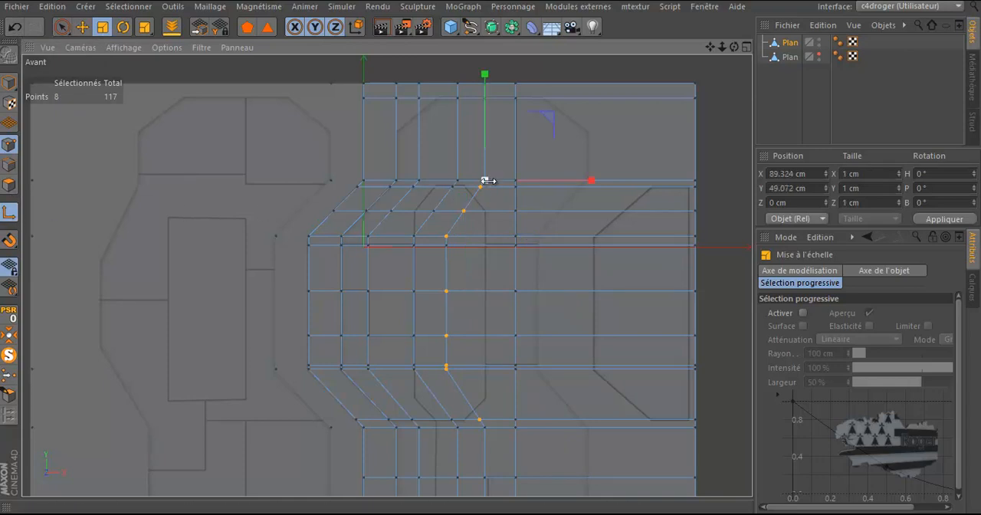
left_click_drag(592, 181, 527, 184)
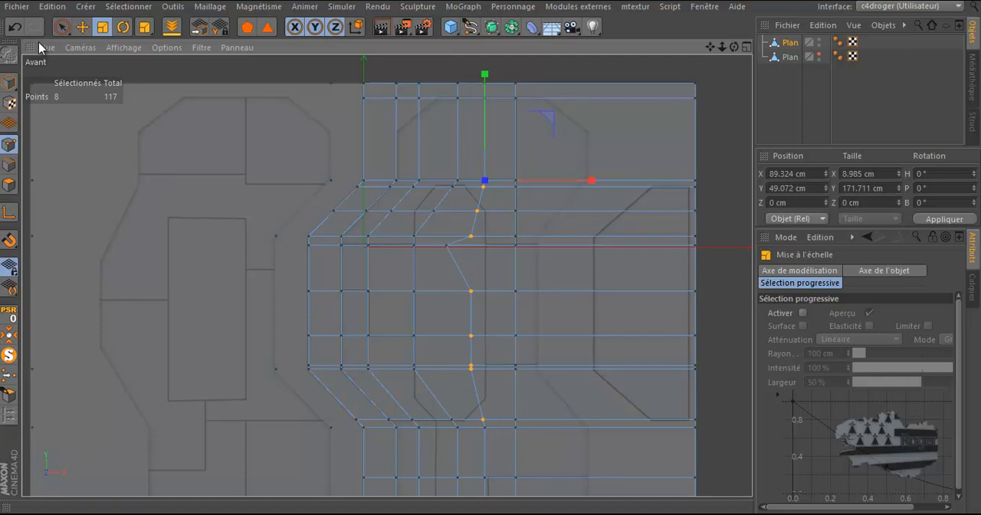
left_click(15, 28)
Step: Add the remaining point to the column selection and move the modelling axis onto the column's uppermost bend point
left_click(447, 246, "shift")
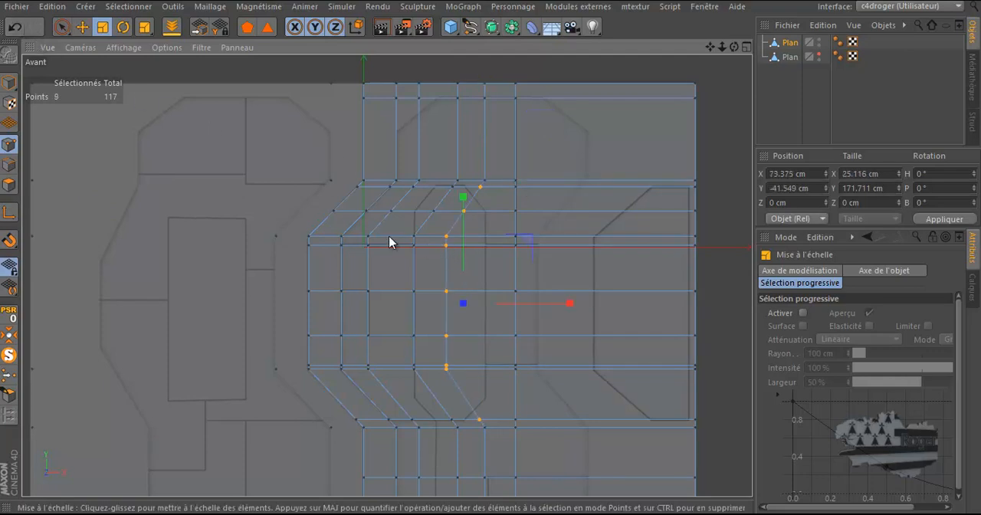
left_click(10, 214)
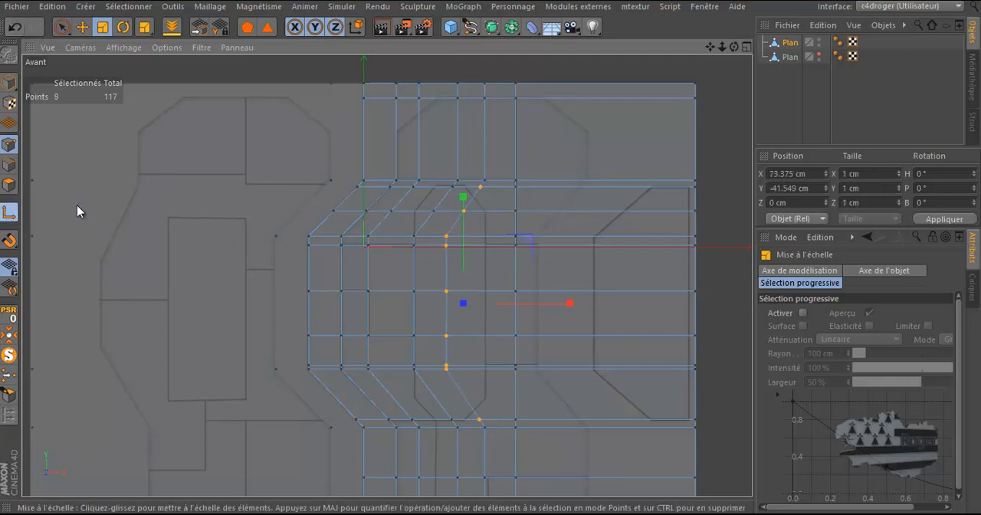
left_click(485, 182)
left_click(10, 213)
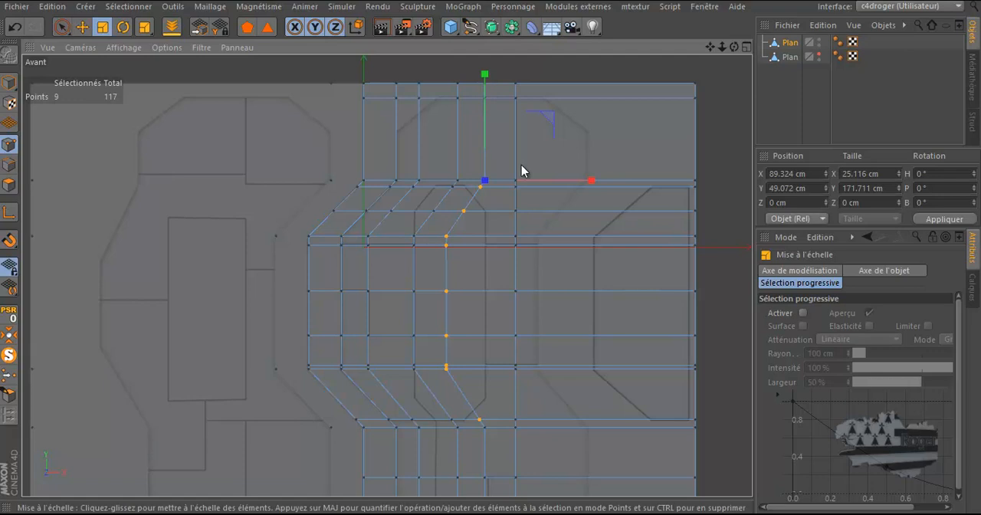
Step: Straighten the selected nine-point column by scaling it along X to a size of 0 cm
left_click_drag(591, 181, 486, 184)
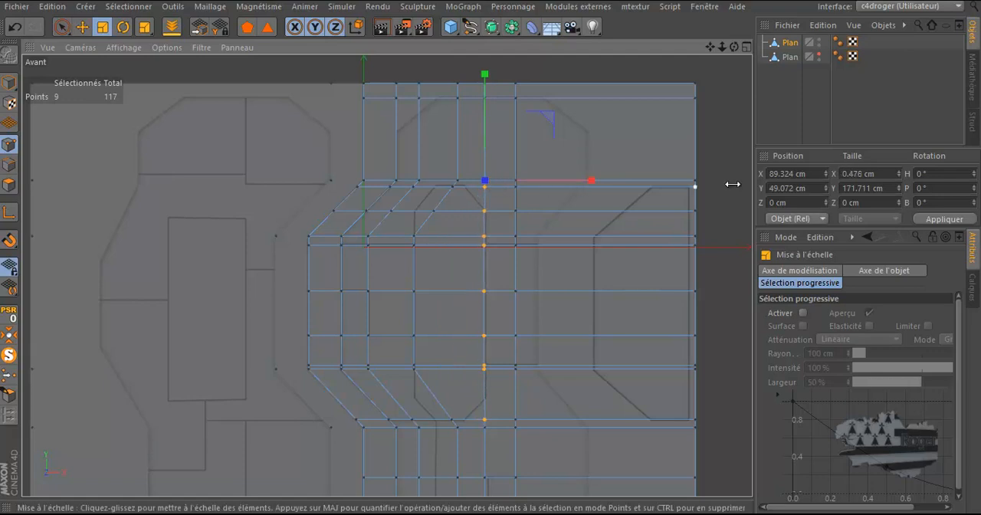
double_click(854, 175)
type("0")
key("Return")
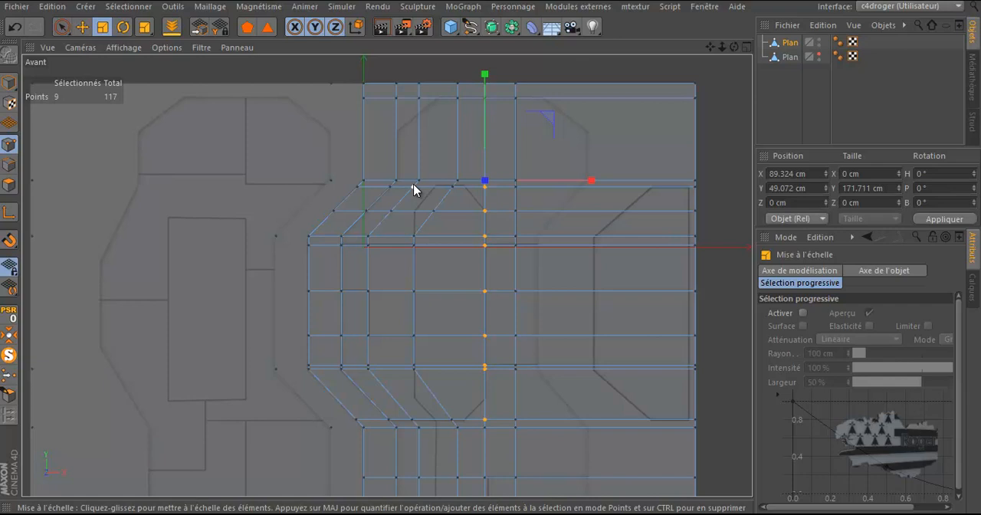
Step: Select the upper and lower bend points of the next cut to the left and move both to X about 50.8 cm
left_click(452, 187)
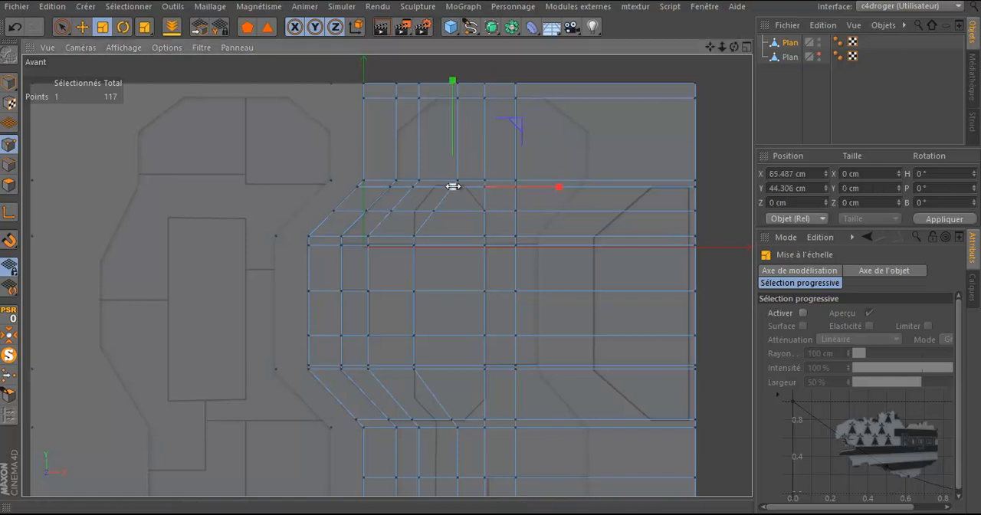
scroll(449, 199, "up", 4)
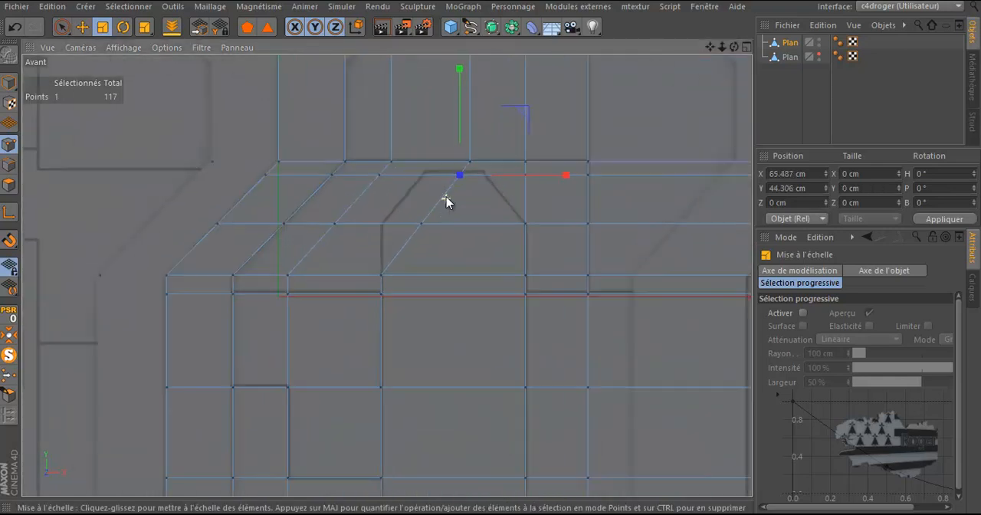
left_click(81, 27)
scroll(436, 197, "down", 3)
scroll(435, 198, "down", 1)
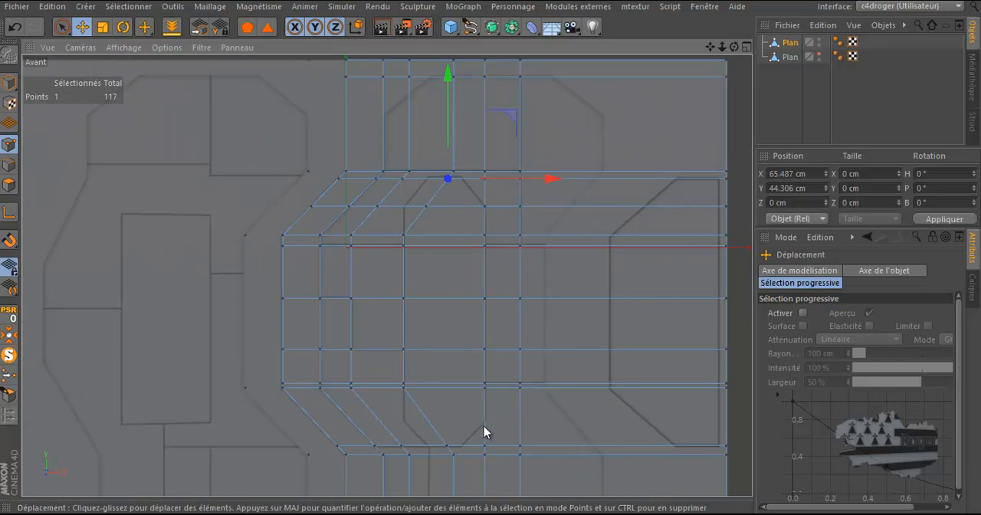
left_click(447, 443, "shift")
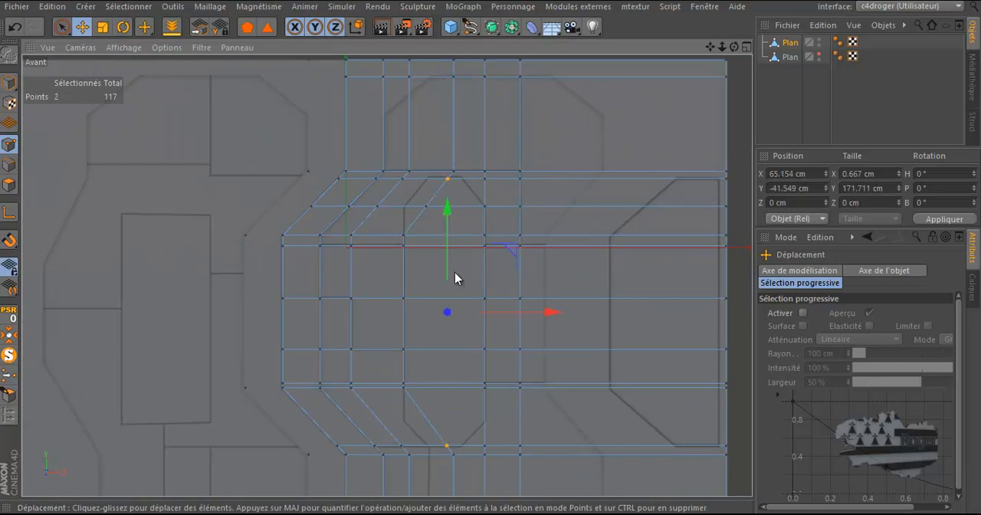
left_click_drag(547, 314, 526, 313)
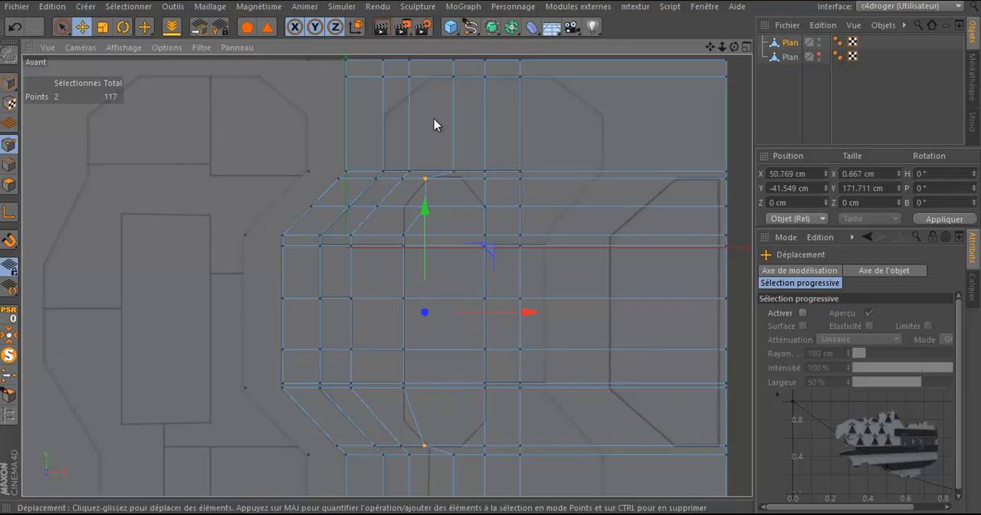
Step: Shift the point below the upper bend onto the octagonal panel's left corner and adjust the bend point to X about 51.8 cm
left_click(430, 208)
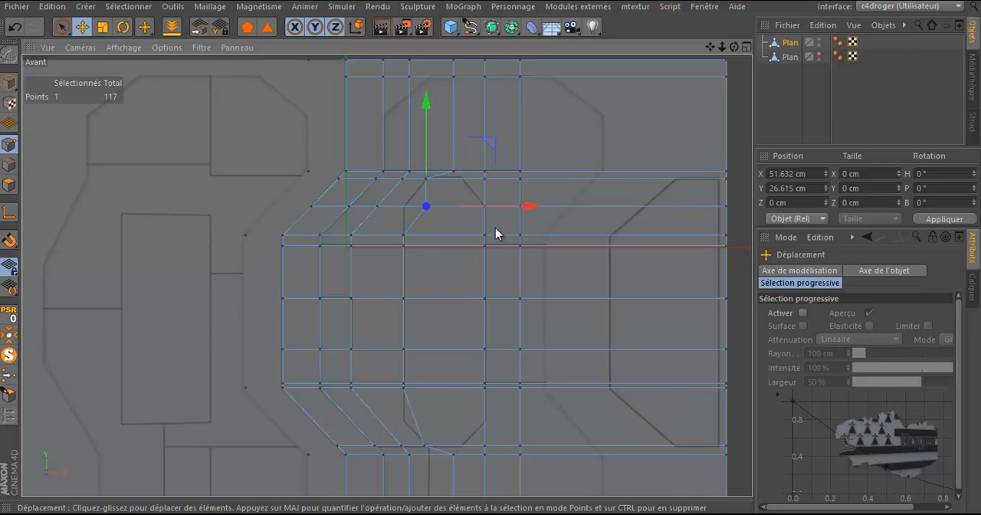
left_click_drag(529, 207, 505, 208)
scroll(419, 182, "up", 2)
scroll(418, 179, "up", 1)
left_click(434, 179)
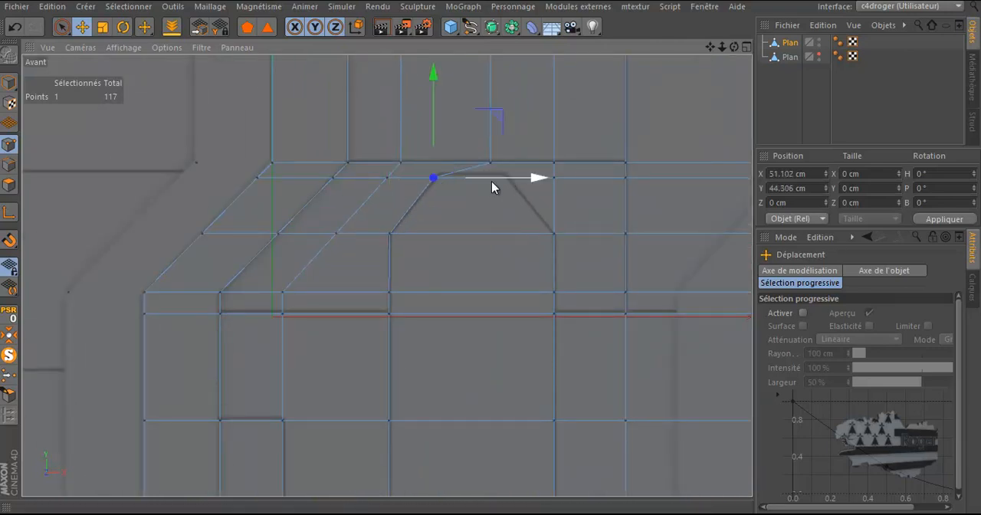
left_click_drag(497, 180, 496, 182)
left_click(394, 179)
left_click(442, 187, "shift")
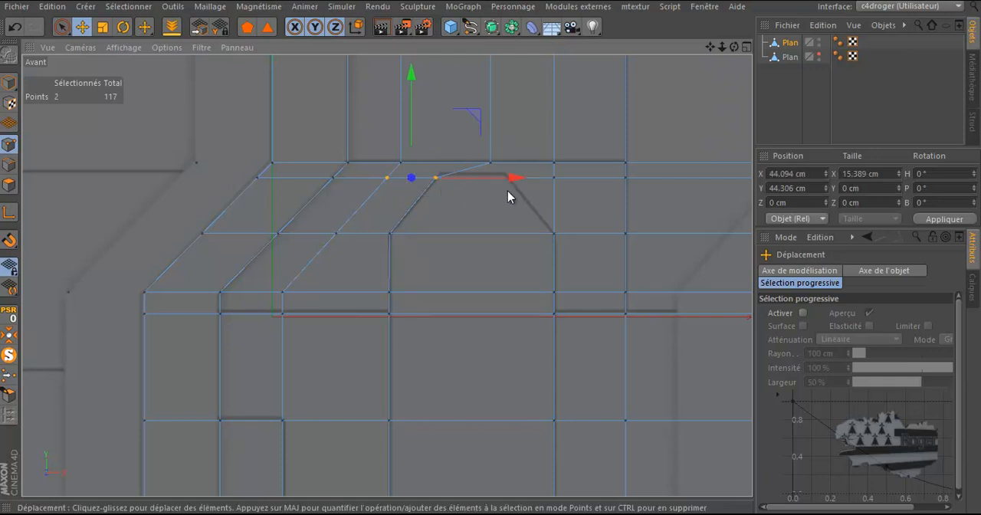
left_click(551, 184, "shift")
left_click(622, 181, "shift")
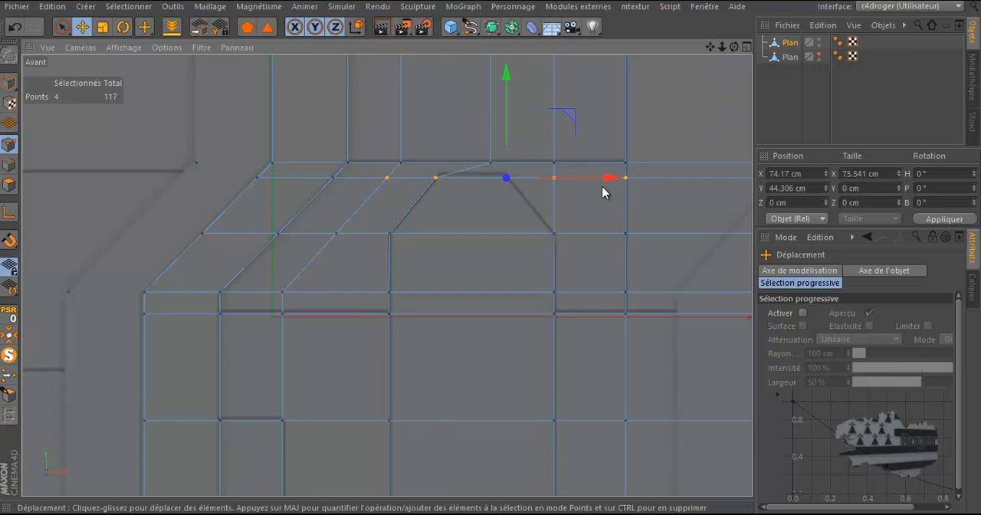
left_click_drag(507, 129, 506, 127)
left_click(14, 26)
Step: Loop-select the horizontal row along the octagon's upper edge, stopping at boundaries, and raise it to Y about 45.2 cm
key("u")
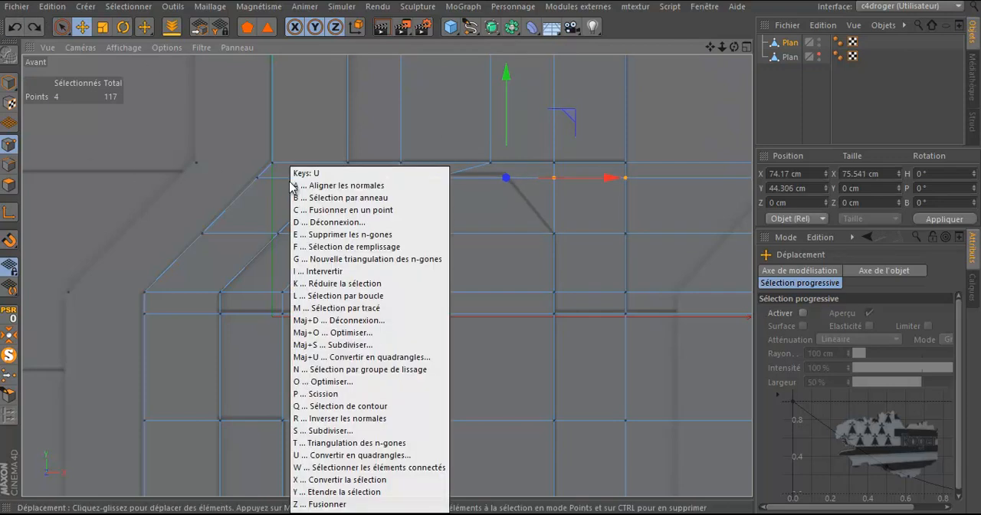
key("l")
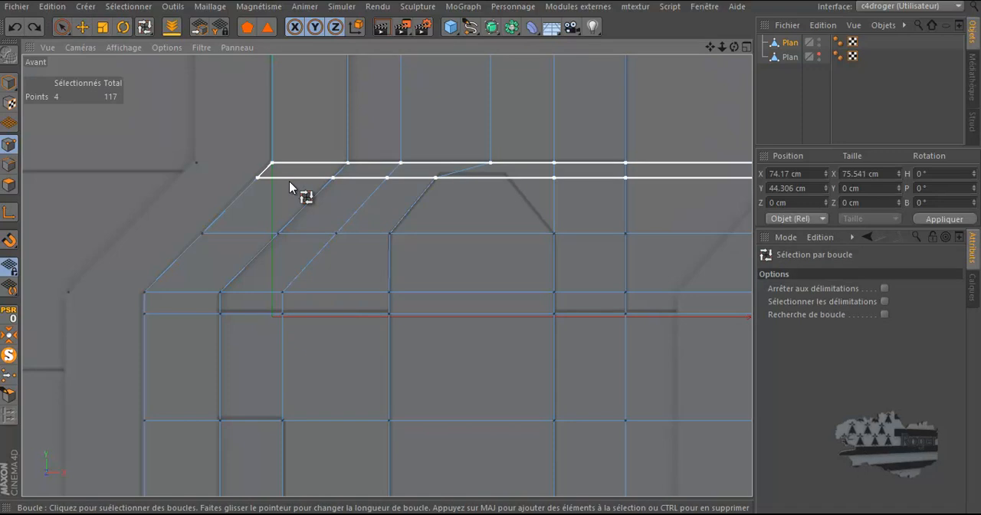
left_click(883, 289)
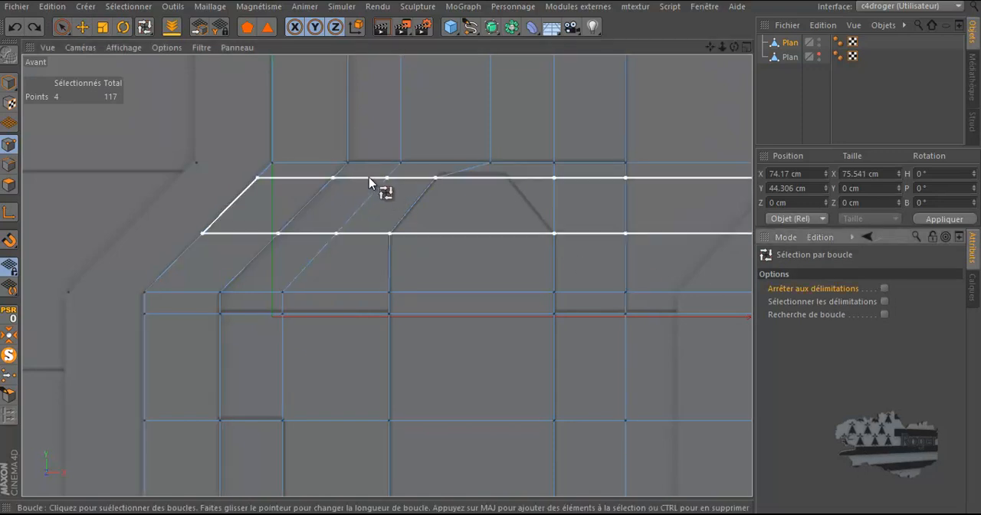
left_click(884, 302)
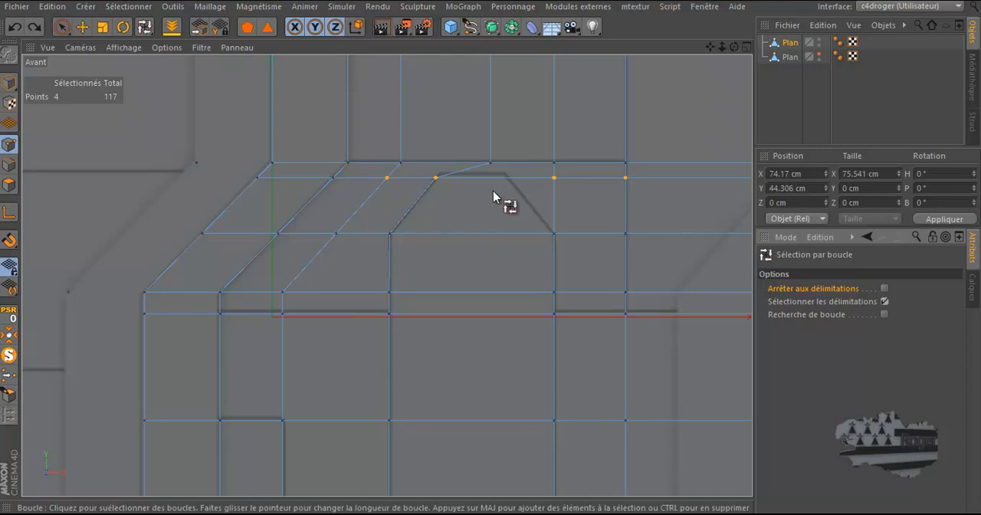
left_click(884, 289)
left_click(884, 302)
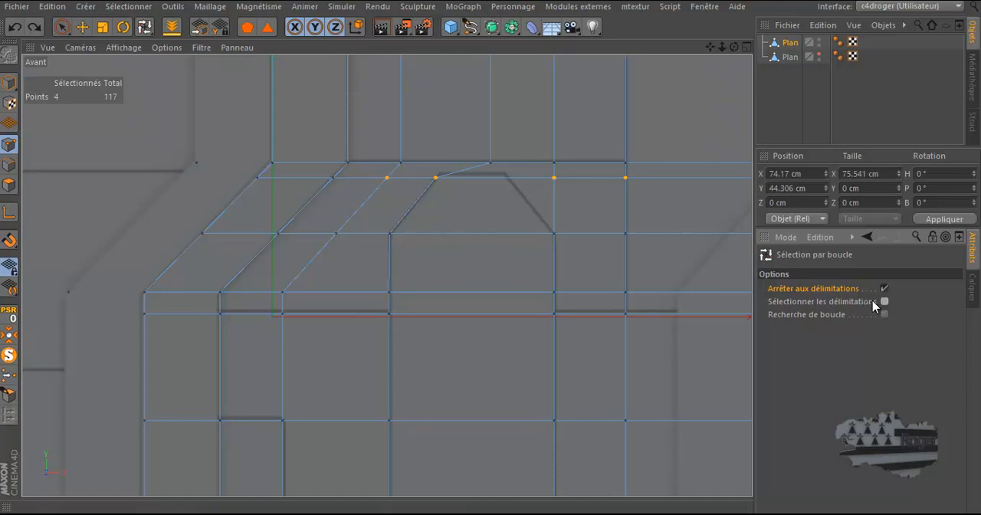
left_click(407, 178)
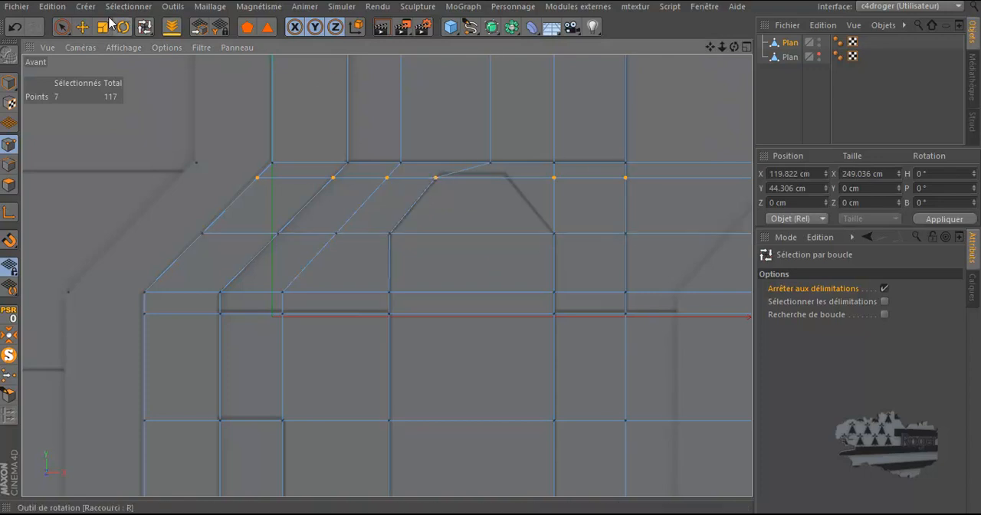
left_click(82, 26)
left_click_drag(650, 90, 651, 87)
Step: Select the three upper points of the cut above the octagon's left corner and move them to X about 56.2 cm
middle_click_drag(481, 170, 465, 209, "alt")
scroll(465, 208, "down", 3)
left_click(476, 93)
left_click(472, 106, "shift")
left_click(471, 204, "shift")
left_click_drag(575, 145, 552, 149)
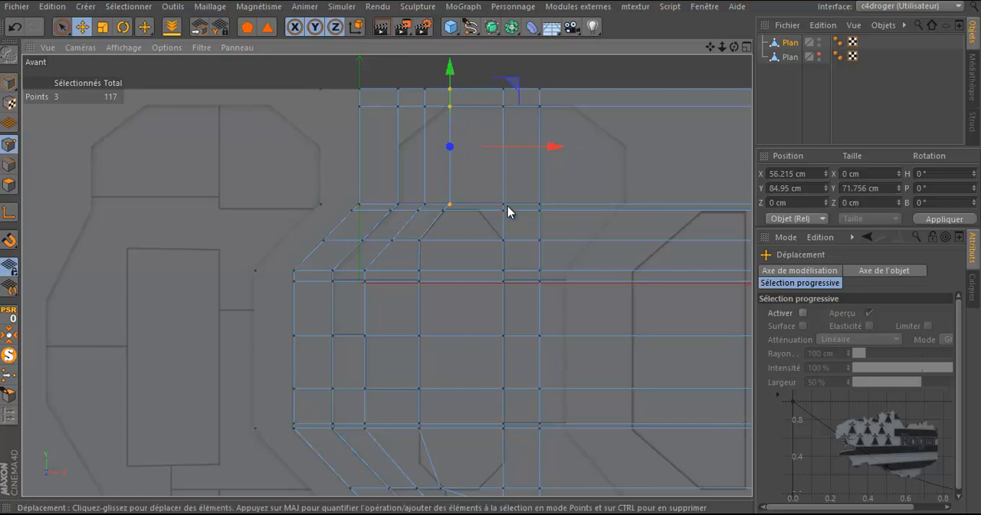
Step: Move the four upper points of the adjacent right cut onto the octagon's upper right corner and nudge its upper left corner to X 52.45 cm
scroll(446, 245, "up", 2)
scroll(446, 245, "up", 2)
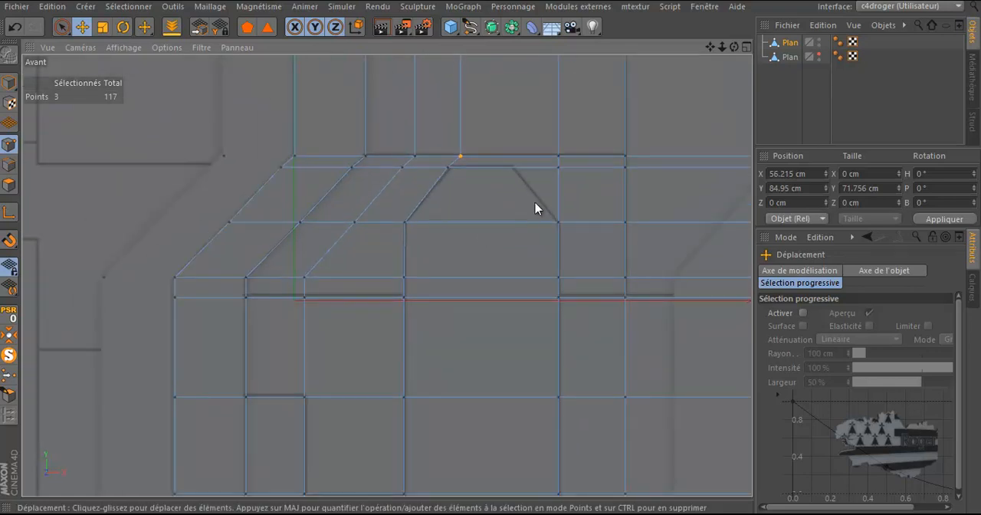
left_click(558, 167)
scroll(560, 160, "down", 2)
scroll(554, 160, "down", 2)
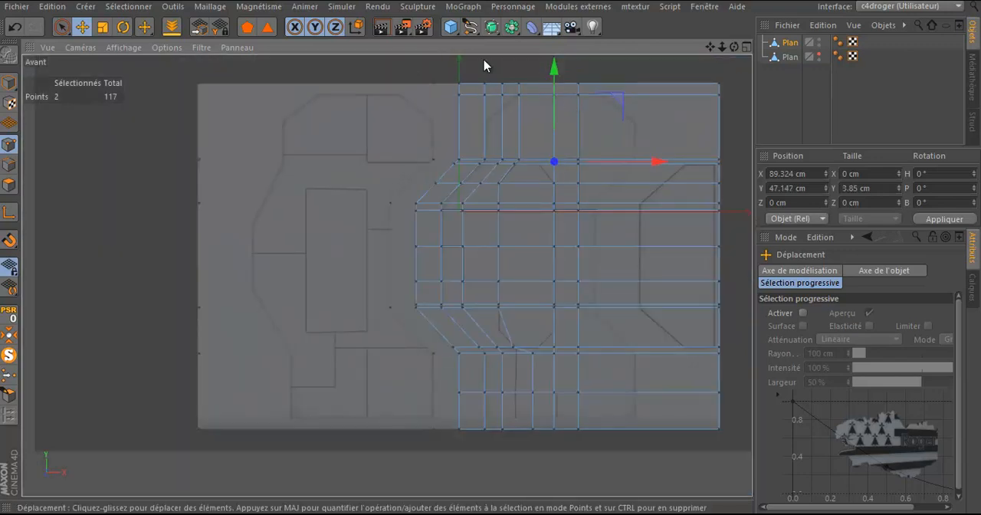
left_click(64, 27)
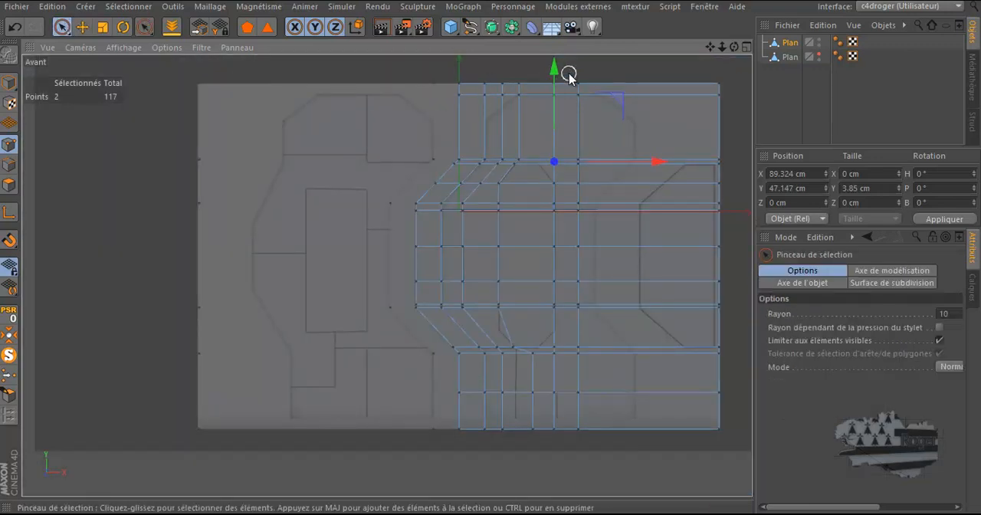
left_click(555, 96, "shift")
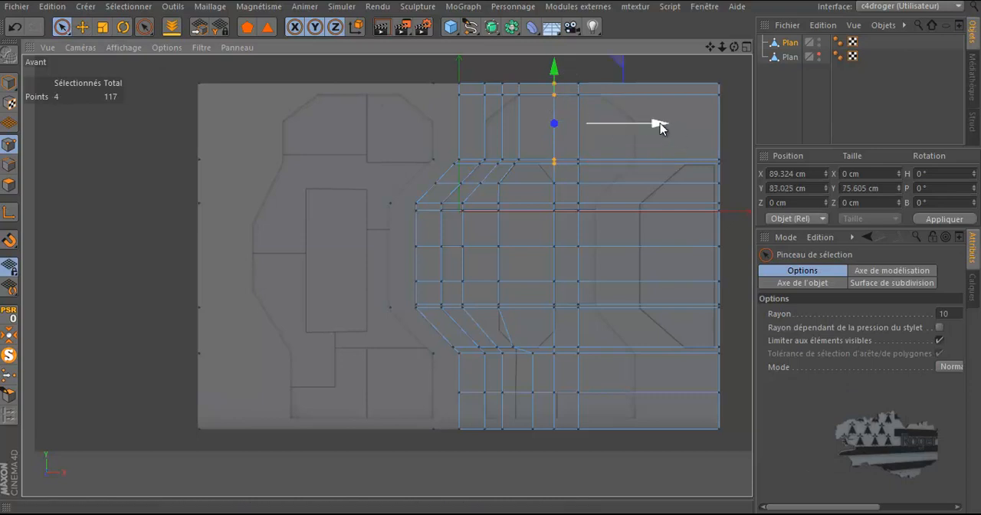
scroll(648, 122, "up", 5)
left_click_drag(587, 127, 551, 140)
left_click(394, 211)
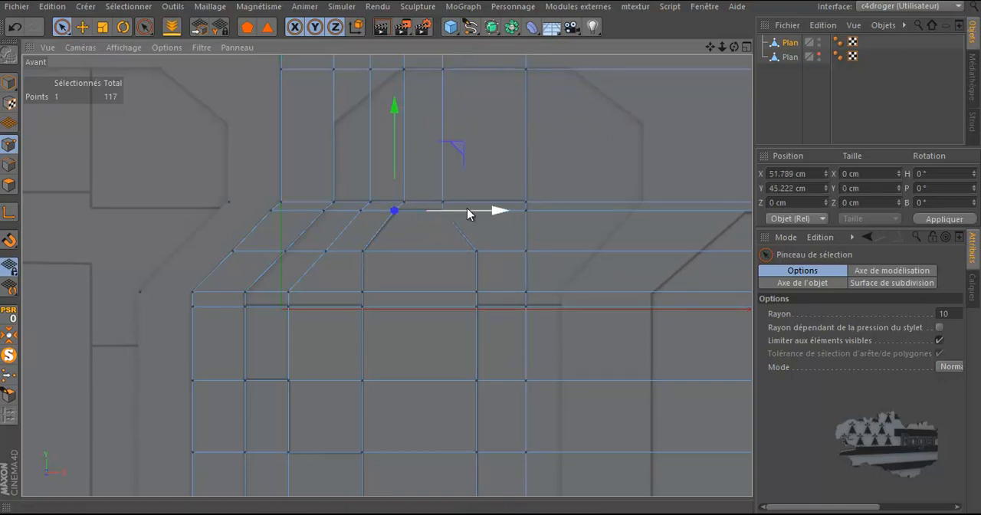
left_click_drag(469, 210, 471, 210)
Step: Select the three leftmost points of the second horizontal row and lower them to Y about 98.8 cm, onto the upper panel's diagonal
scroll(332, 164, "down", 3)
scroll(331, 112, "up", 5)
scroll(330, 112, "up", 2)
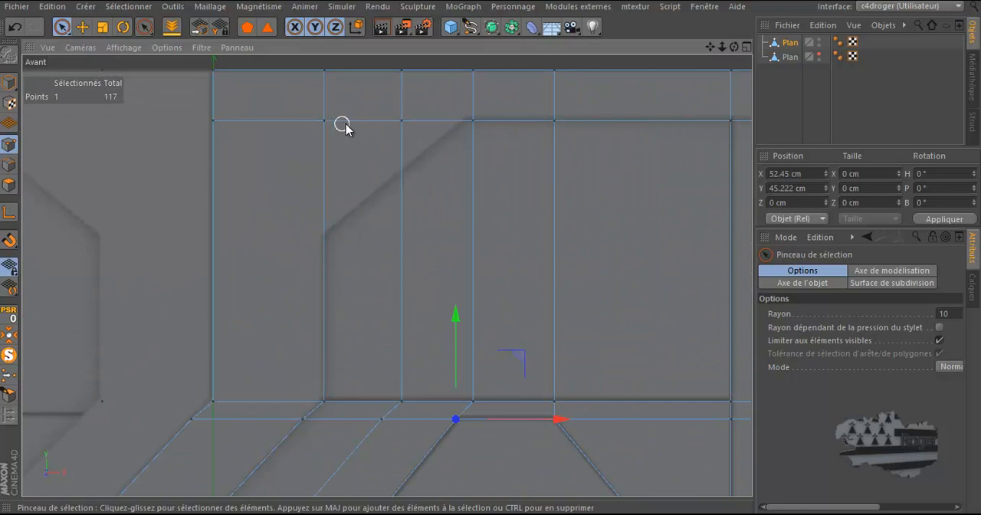
mouse_move(404, 125)
left_mouse_down()
mouse_move(204, 127)
mouse_move(214, 123)
left_mouse_up()
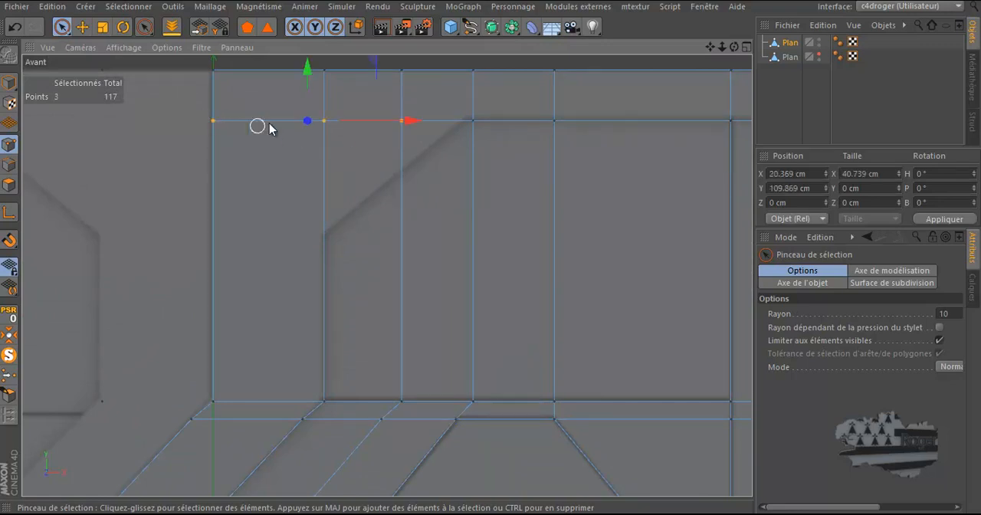
left_click_drag(305, 93, 305, 119)
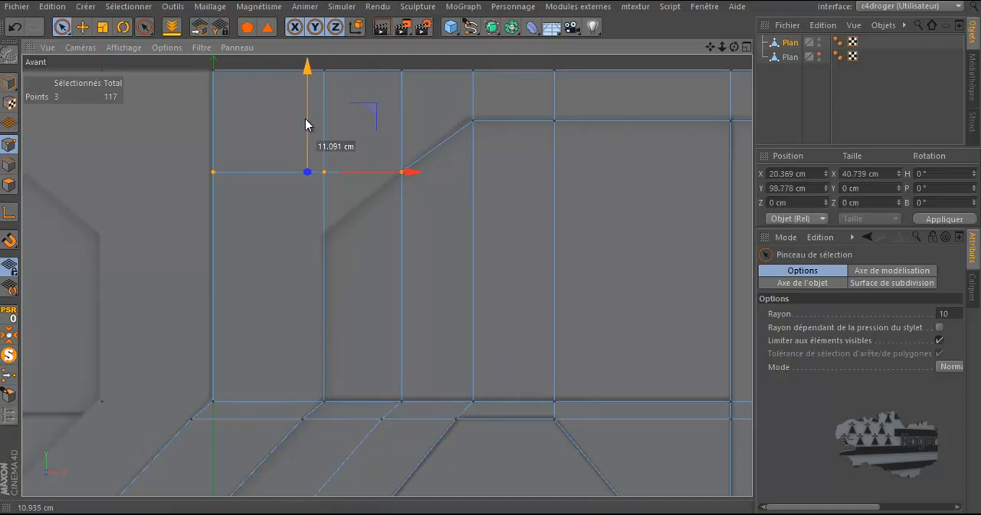
Step: Align the upper panel's corner point and the one above to X about 55.1 cm, and lower the row's two leftmost points to Y 85.5 cm
left_click(473, 120)
left_click(471, 69, "shift")
left_click_drag(563, 100, 557, 96)
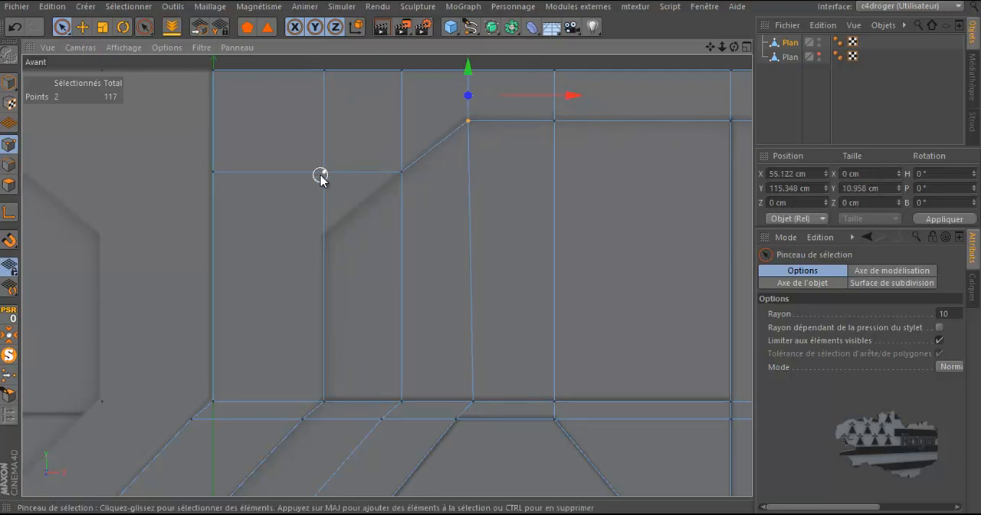
left_click_drag(223, 172, 215, 172)
left_click_drag(269, 68, 263, 132)
Step: Examine the middle and lower parts of the right door half against the reference drawing
scroll(438, 153, "down", 3)
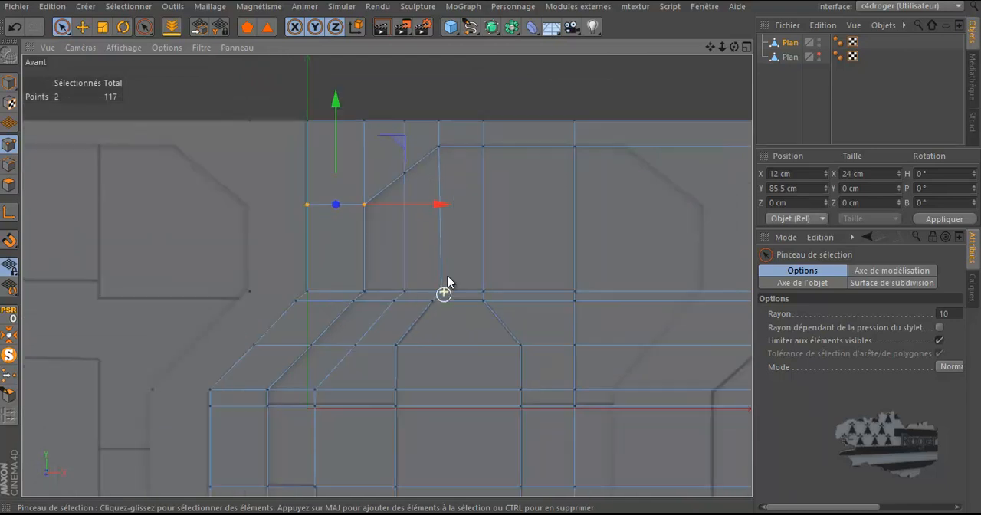
scroll(404, 375, "down", 2)
scroll(397, 427, "up", 4)
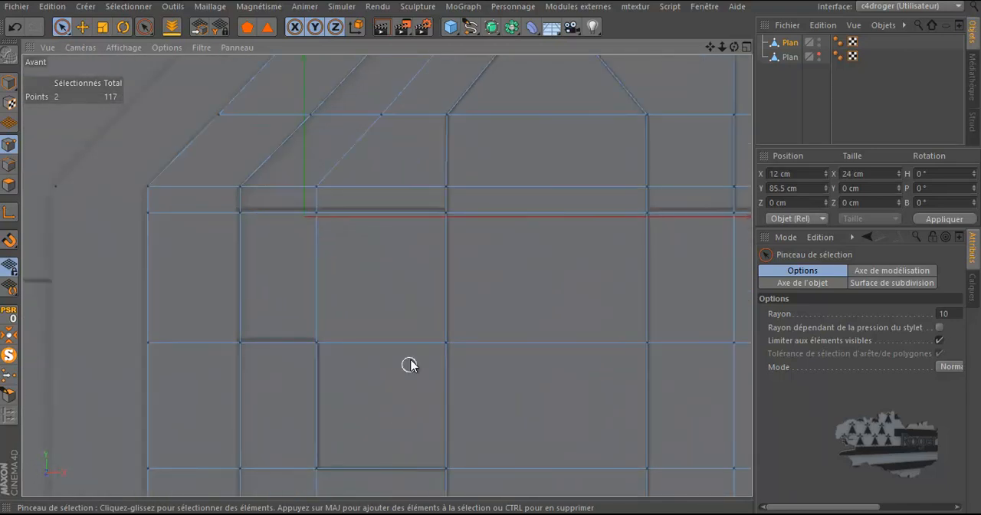
scroll(368, 180, "down", 2)
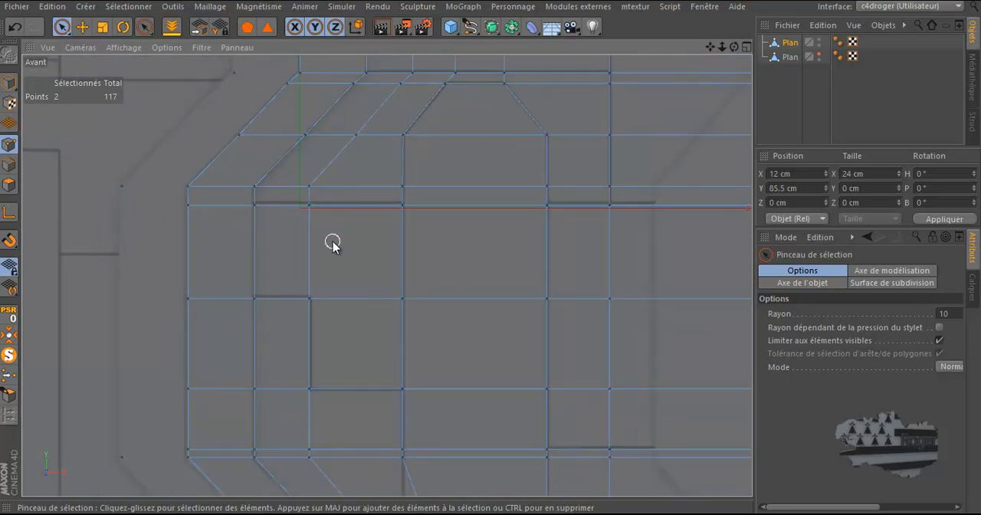
scroll(337, 234, "down", 3)
scroll(464, 471, "up", 4)
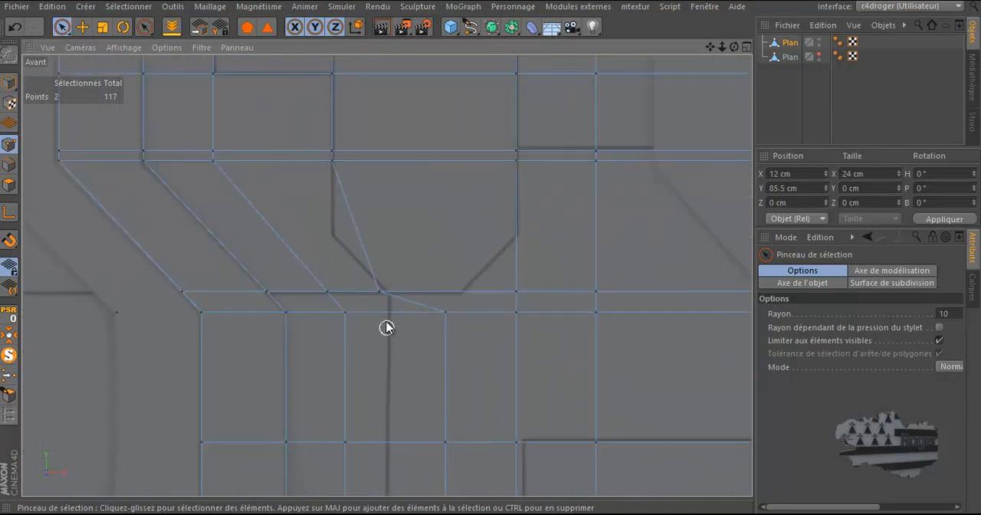
scroll(411, 230, "down", 2)
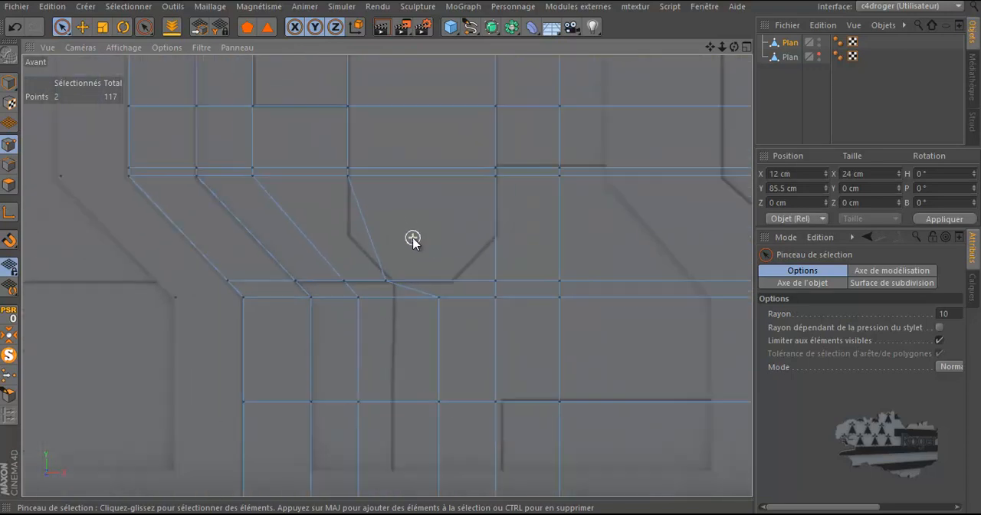
Step: Move the three bottom points of the fourth vertical cut to X about 53.25 cm and the next cut's two bottom points to X 91.24 cm
left_click_drag(437, 288, 437, 450)
left_click_drag(535, 366, 500, 368)
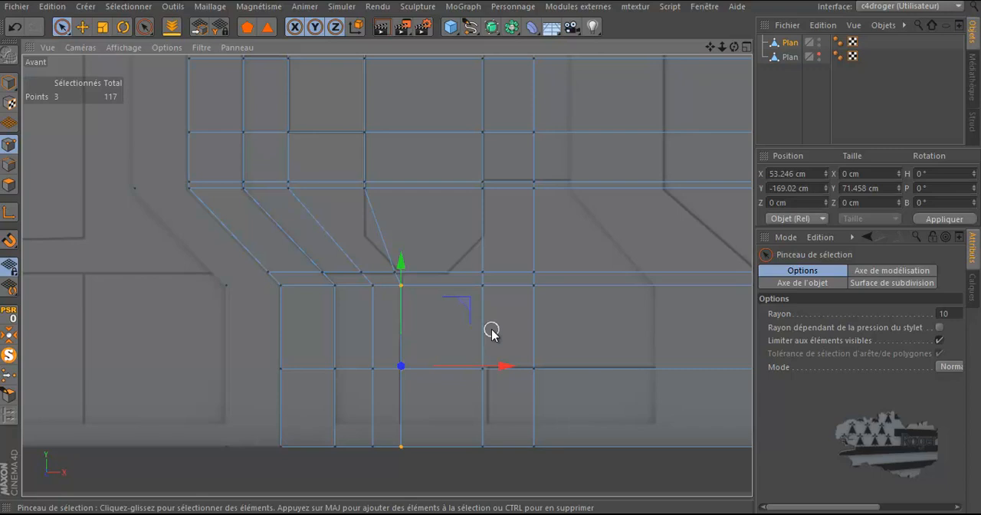
left_click_drag(470, 353, 484, 434)
left_click_drag(543, 408, 547, 413)
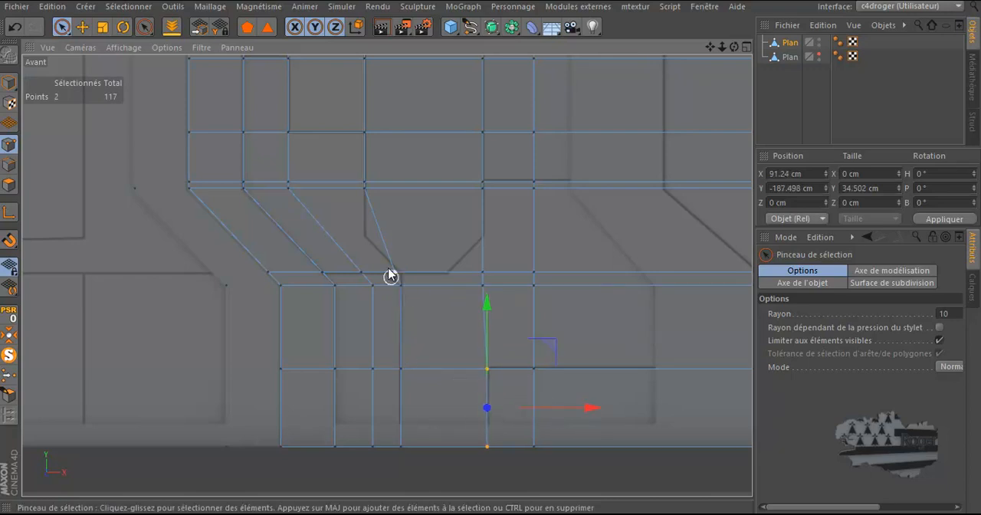
Step: Cut a horizontal loop with the Knife through the lower diagonal section from its outermost edge, level with the top of the octagon's lower bevels
scroll(380, 250, "up", 1)
scroll(380, 250, "up", 2)
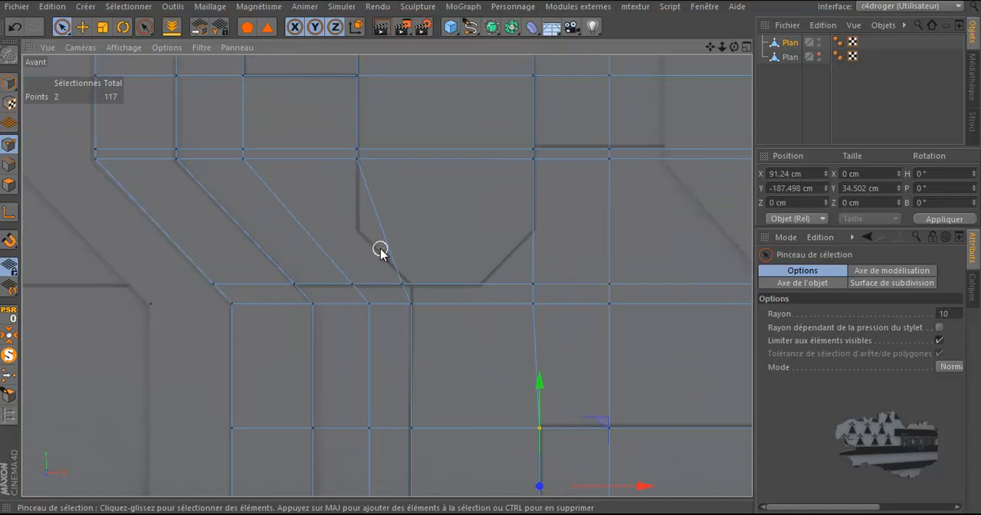
key("k")
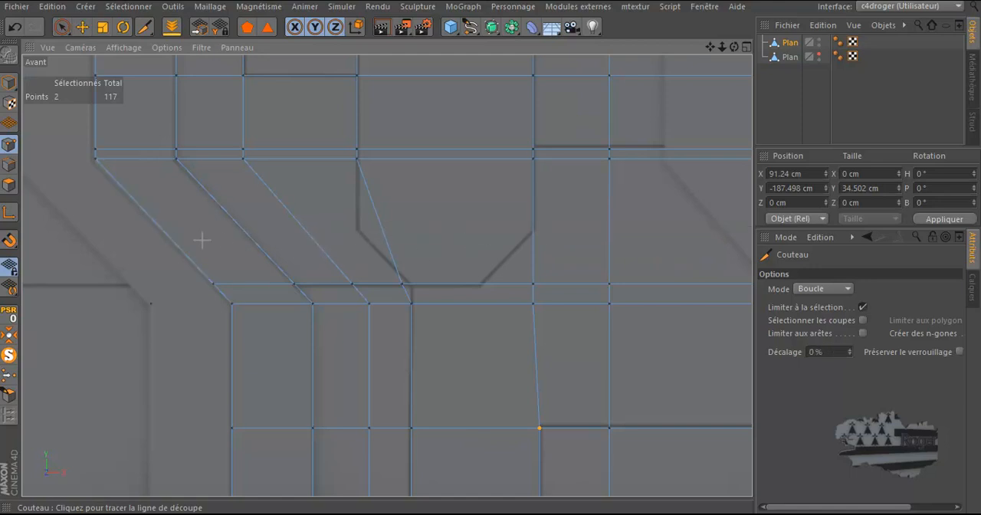
left_click(310, 232)
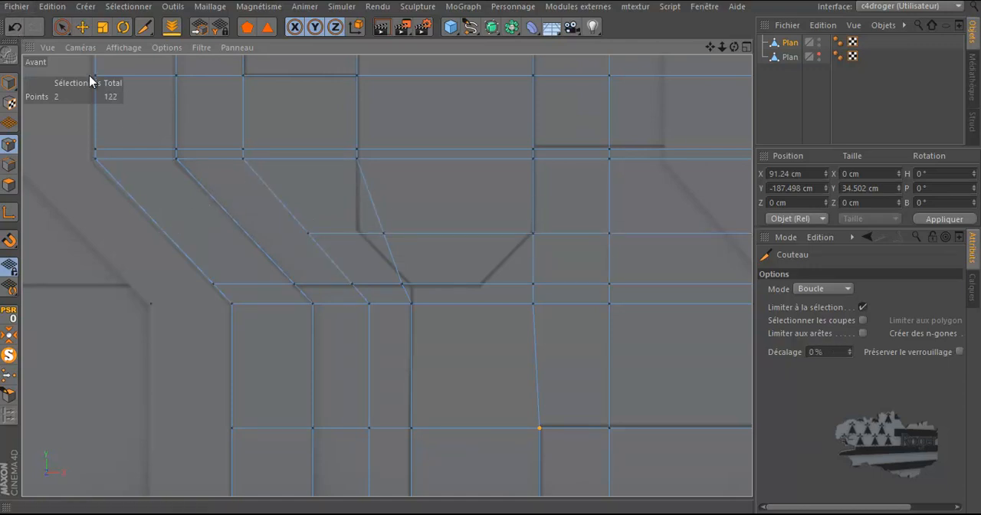
left_click(17, 23)
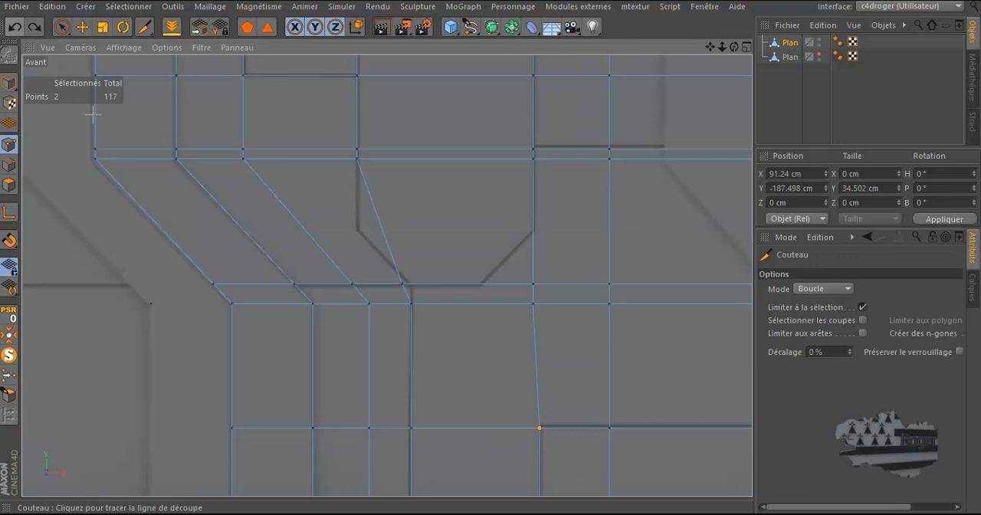
left_click(157, 228)
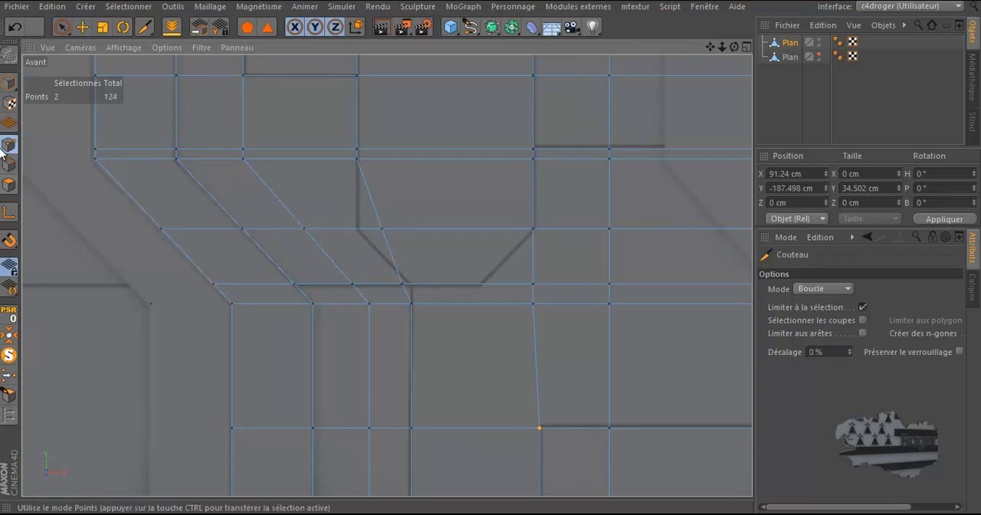
Step: Move the new loop's point on the fourth vertical cut to X about 37.01 cm, onto the top of the octagon's lower left bevel
left_click(61, 27)
left_click(381, 230)
left_click_drag(439, 229, 414, 238)
Step: Straighten the fourth cut's eight points along the octagon's left side by scaling their width to 0 cm around the new bevel point
scroll(378, 274, "down", 3)
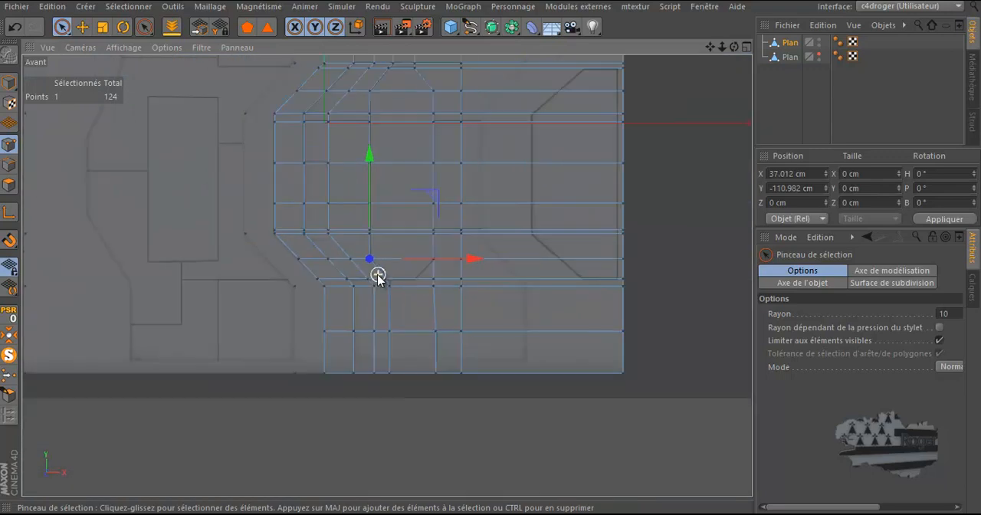
mouse_move(371, 98)
left_mouse_down()
mouse_move(368, 259)
mouse_move(375, 237)
left_mouse_up()
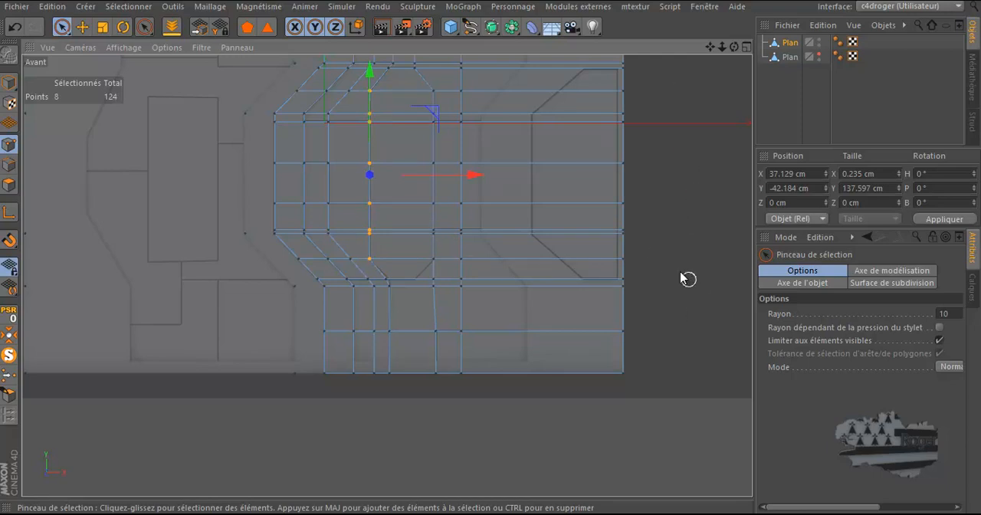
left_click(6, 215)
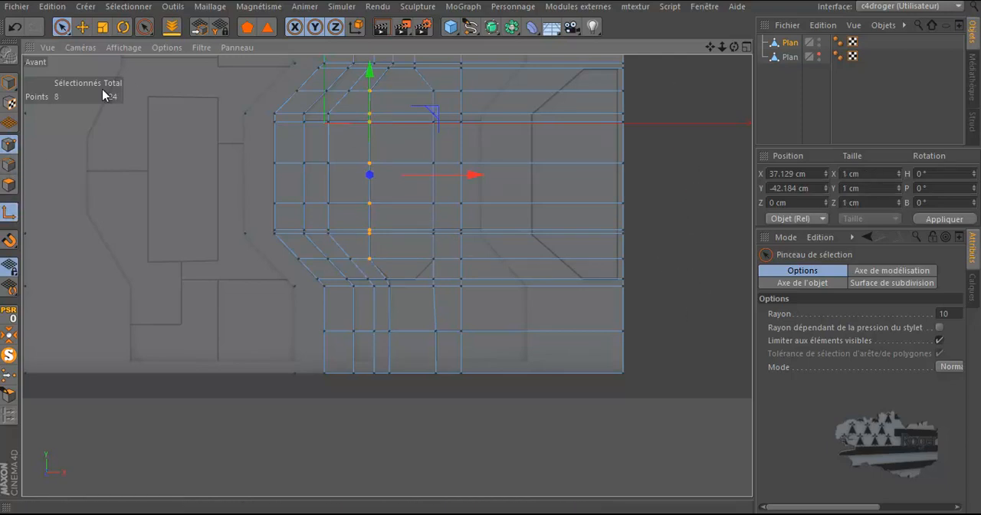
left_click(103, 27)
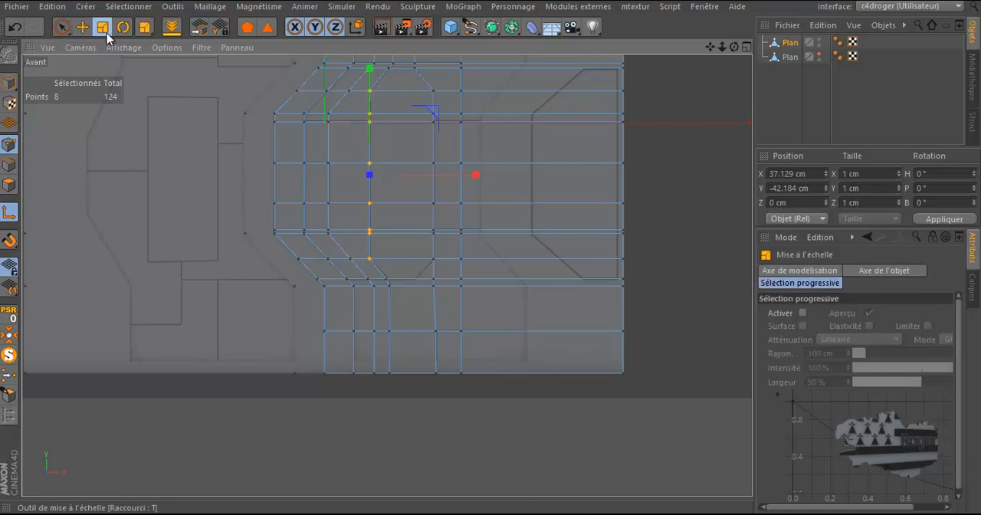
left_click(367, 260)
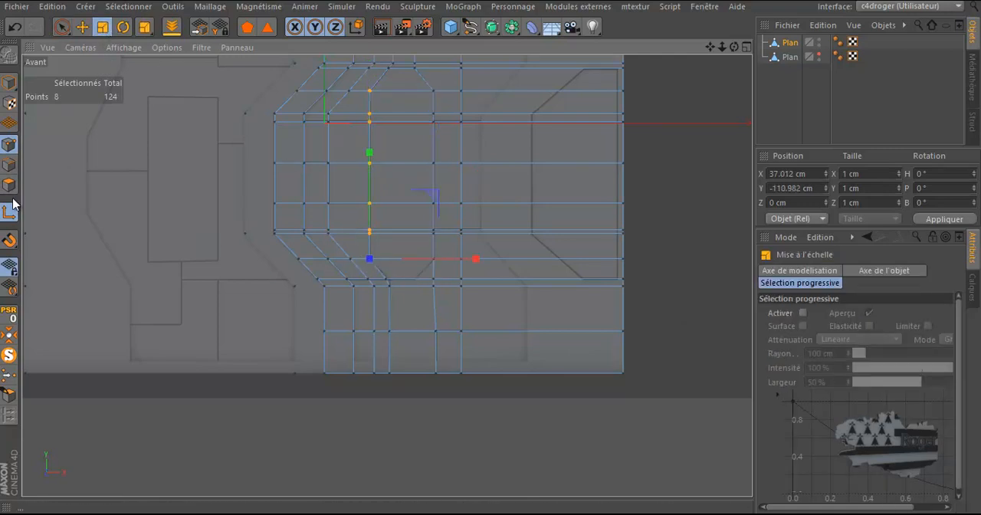
left_click_drag(471, 256, 372, 257)
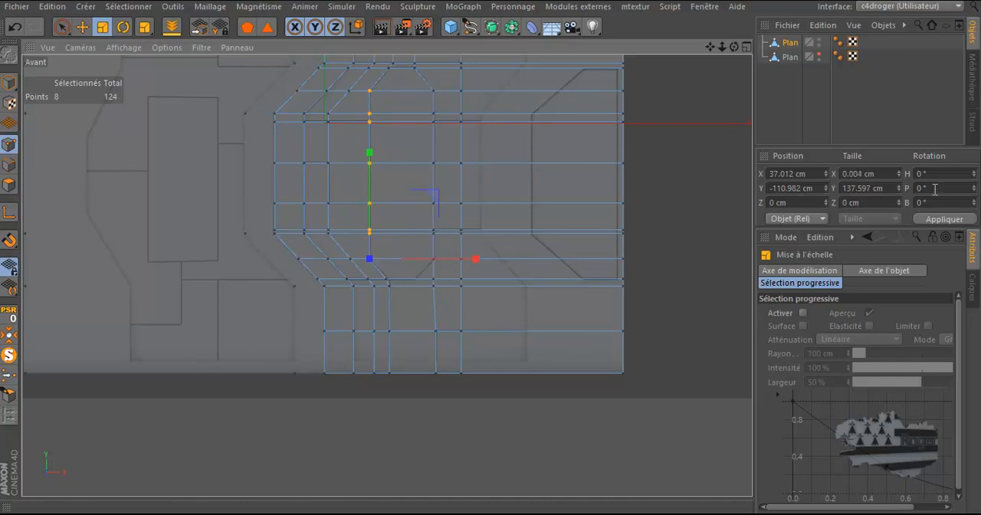
left_click(859, 173)
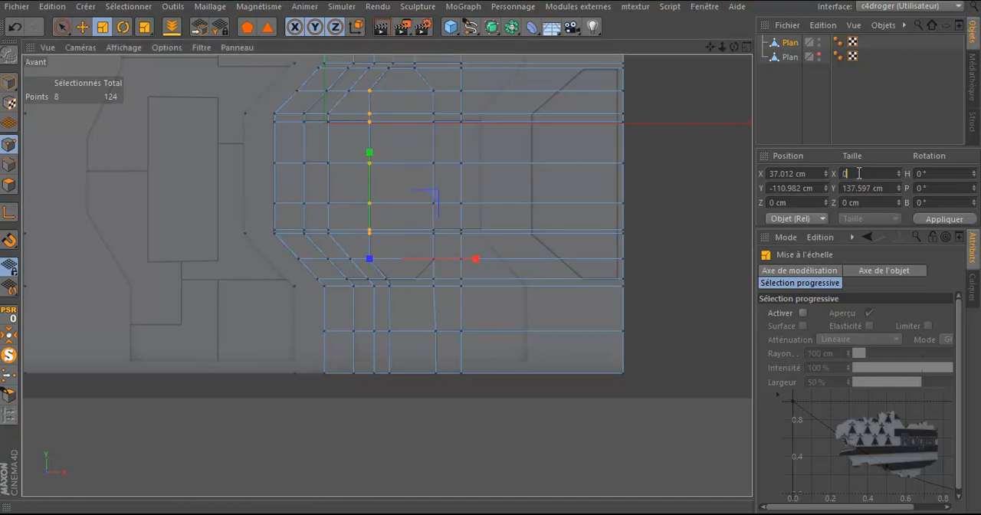
Step: Move the next point down on the fourth cut to X about 52.41 cm, onto the bottom corner of the octagon's lower left bevel
scroll(346, 311, "up", 4)
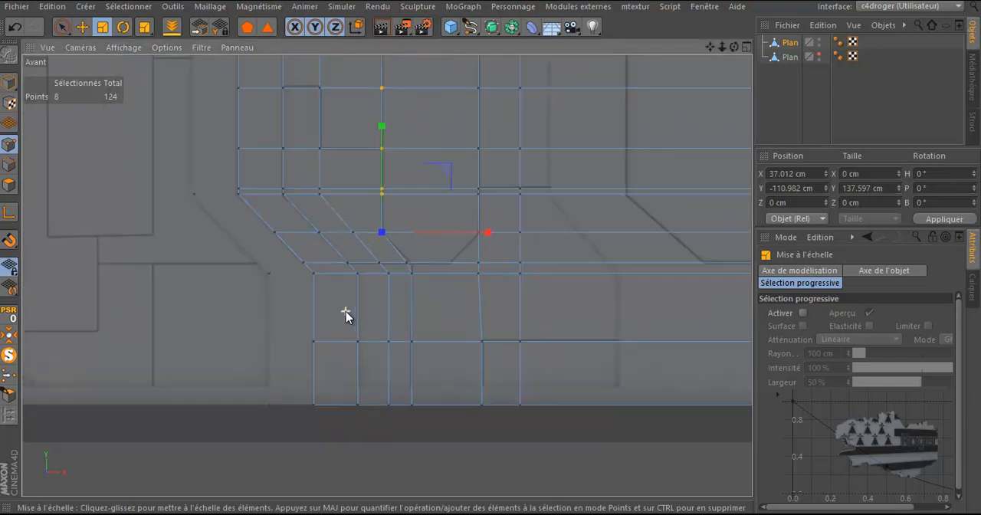
key("9")
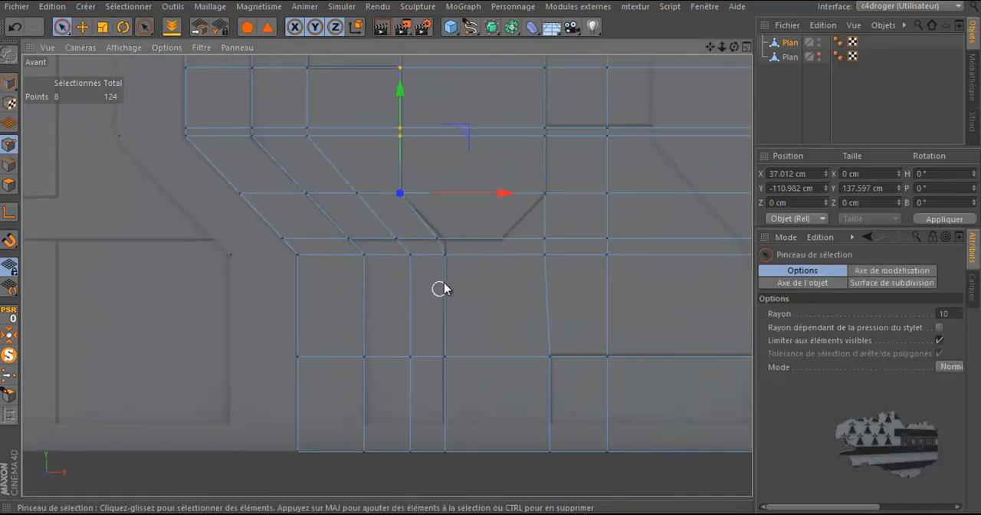
left_click(438, 240)
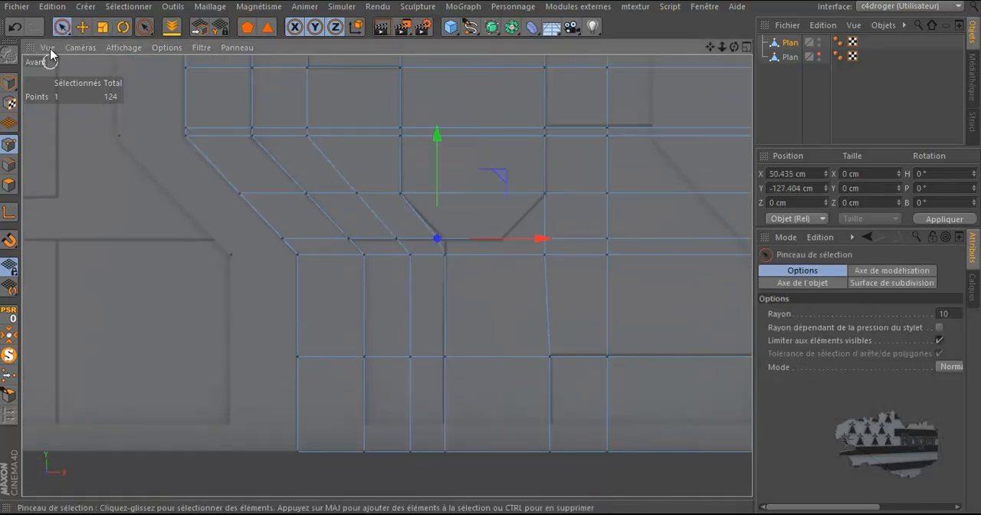
mouse_move(539, 238)
left_mouse_down()
mouse_move(547, 244)
mouse_move(526, 248)
left_mouse_up()
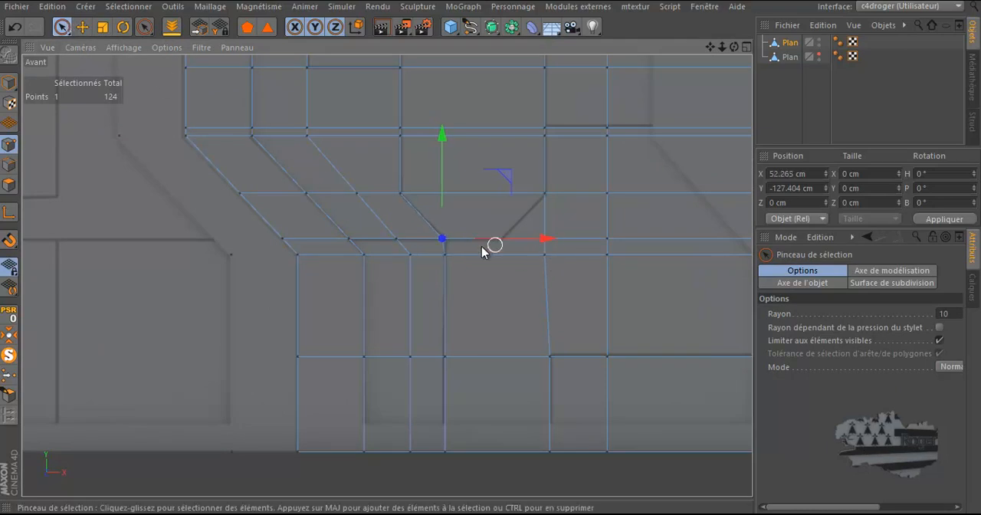
scroll(453, 267, "up", 3)
scroll(453, 267, "up", 1)
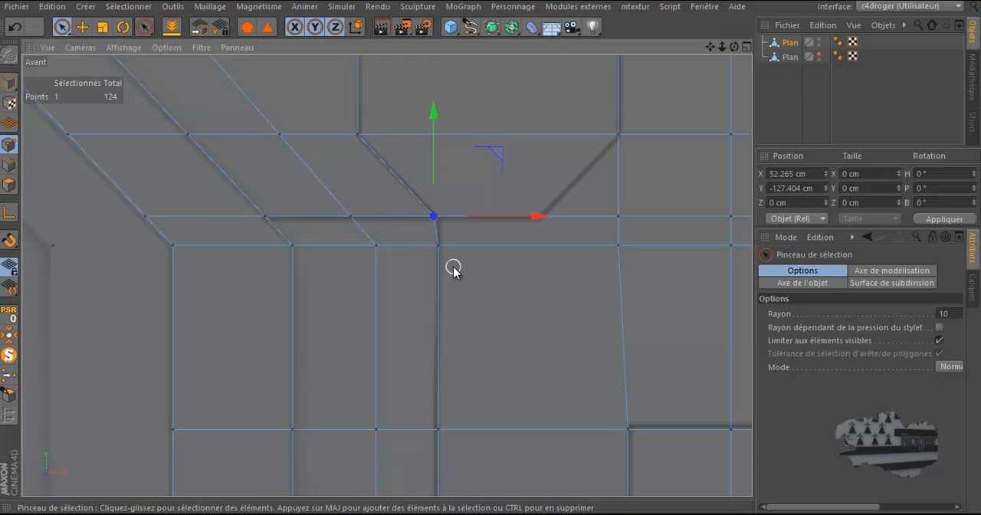
left_click_drag(509, 222, 513, 226)
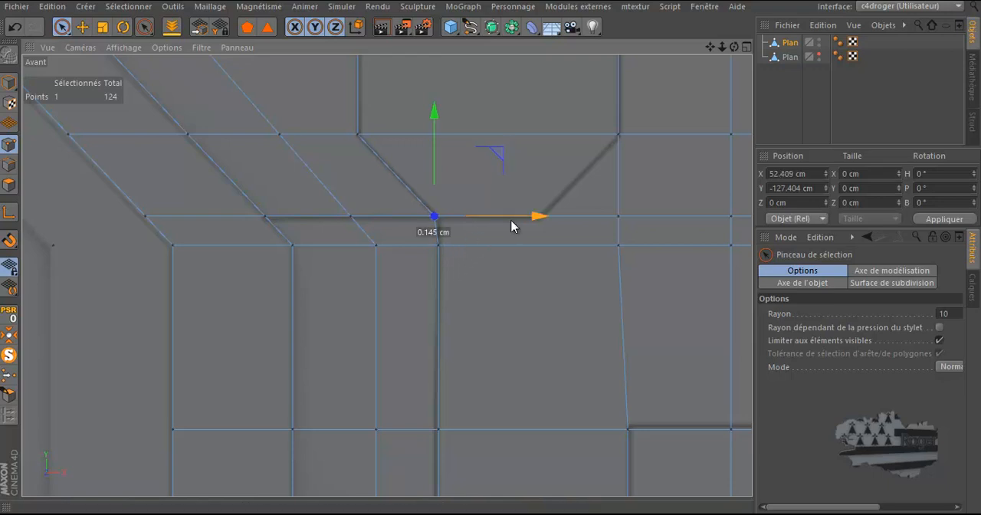
Step: Select the three cut points below the octagon's bottom left corner and move them to X about 52.68 cm
left_click(451, 240)
scroll(451, 242, "down", 2)
scroll(450, 240, "down", 2)
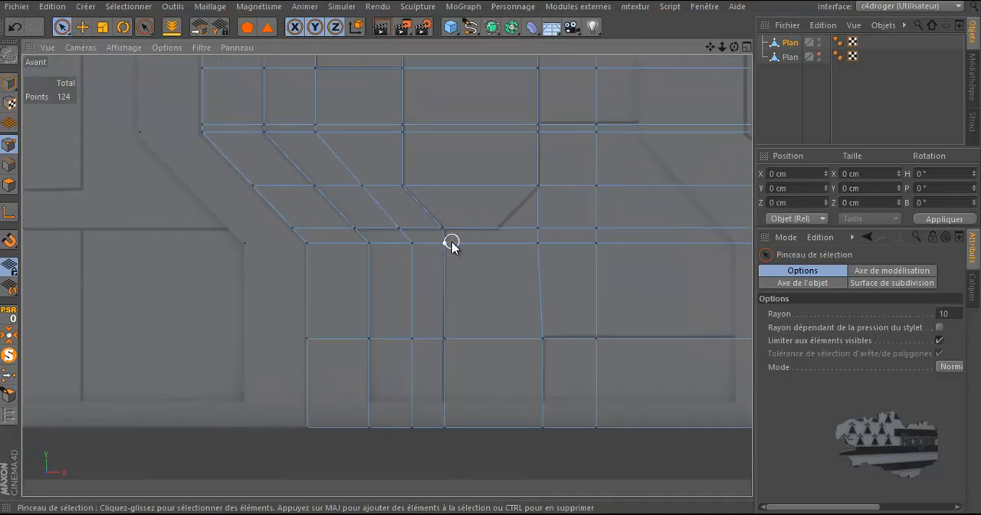
left_click_drag(446, 243, 440, 429)
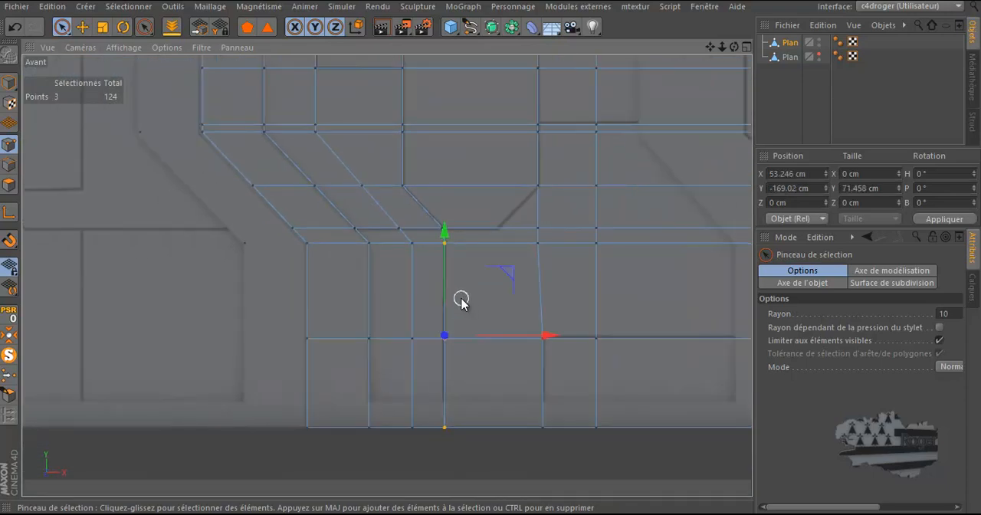
scroll(463, 299, "up", 2)
scroll(461, 299, "up", 1)
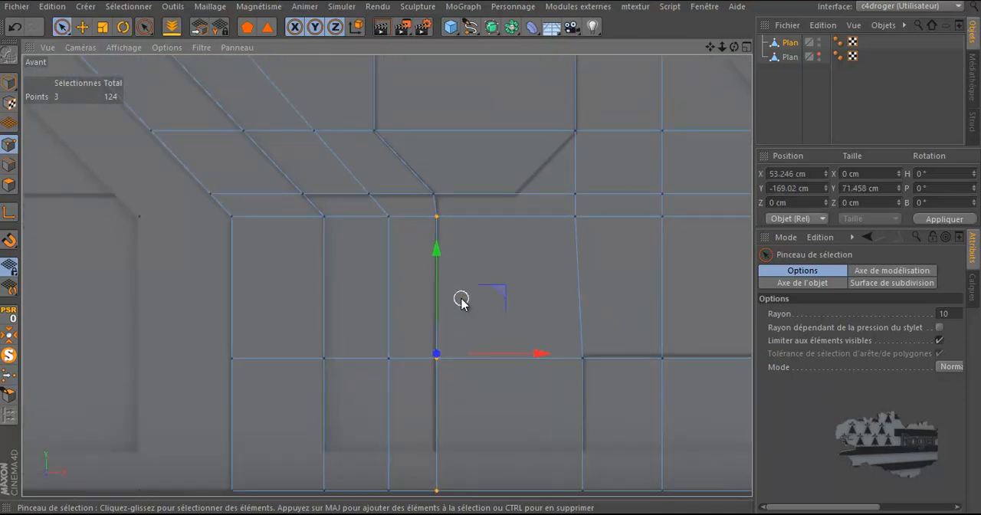
left_click_drag(545, 353, 542, 355)
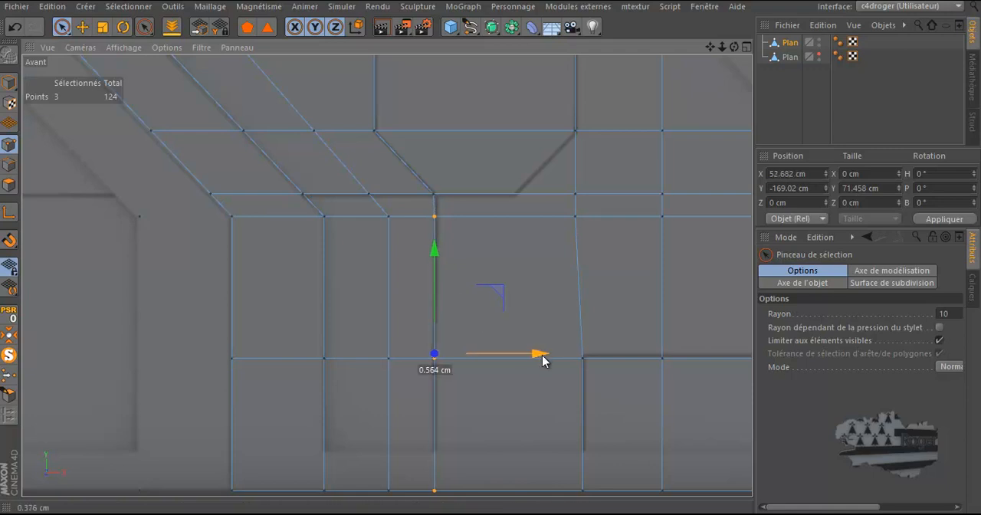
Step: Align the three selected points vertically with the octagon's bottom left corner by scaling their width to 0 cm at X about 52.41 cm
left_click(9, 212)
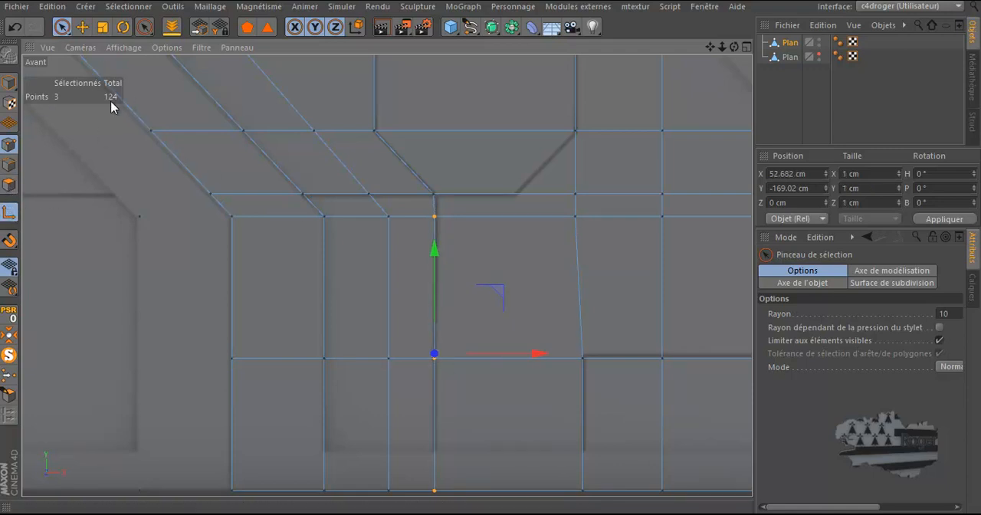
left_click(102, 28)
left_click(437, 194)
left_click(9, 212)
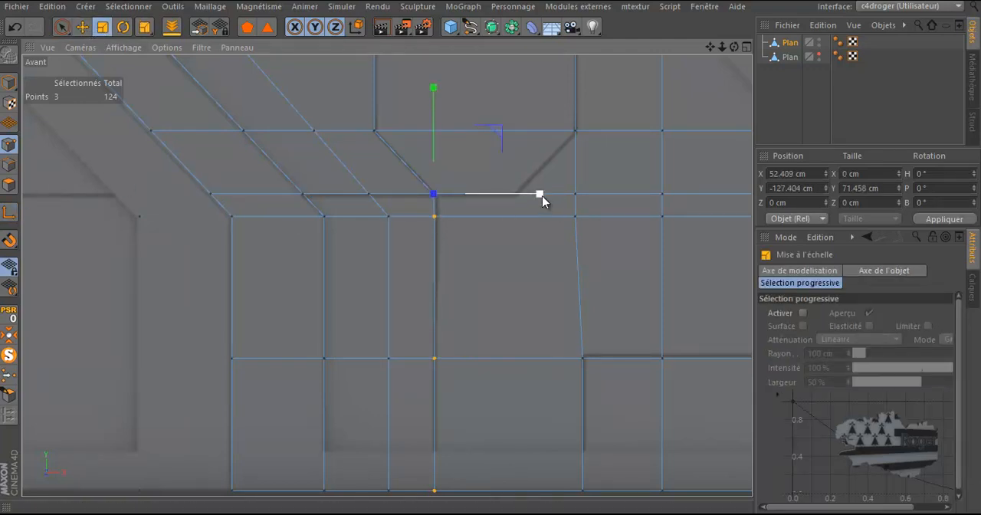
left_click_drag(542, 194, 440, 203)
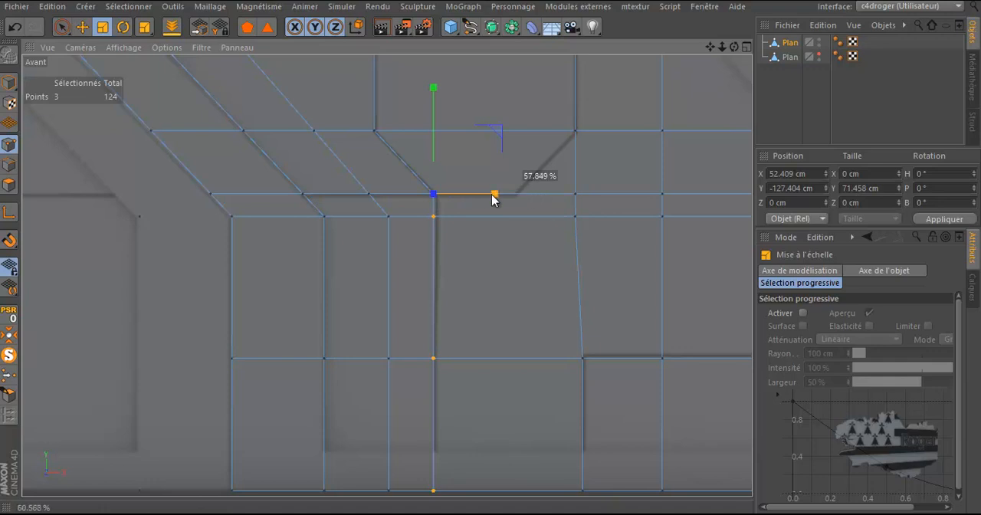
left_click_drag(468, 194, 458, 197)
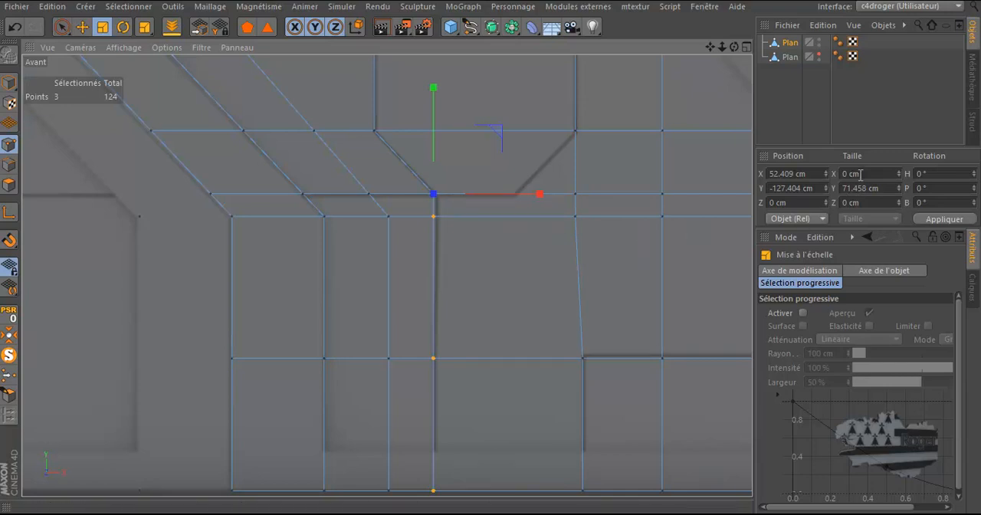
Step: Move the two points of the next vertical cut beneath the octagon to X about 74.51 cm, onto its bottom right corner
scroll(549, 298, "down", 2)
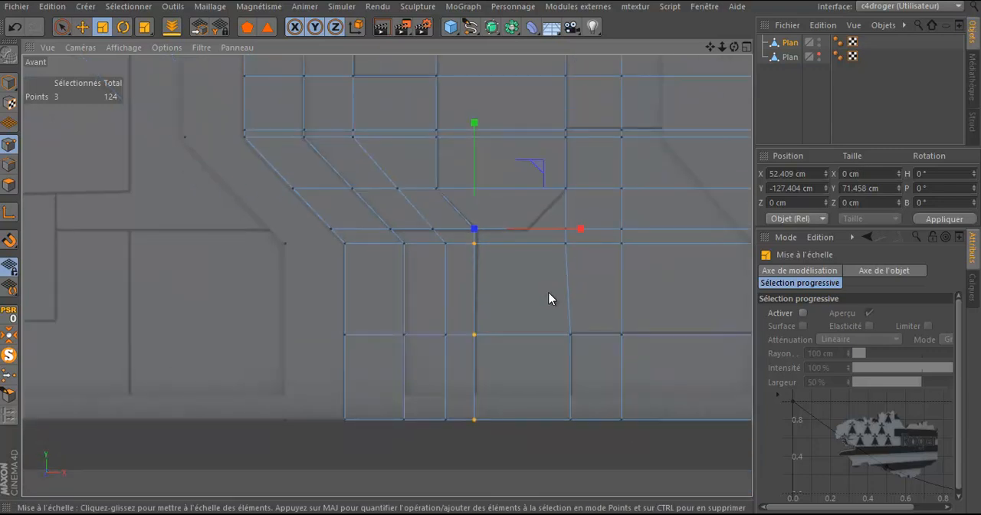
scroll(361, 322, "down", 2)
scroll(406, 302, "up", 2)
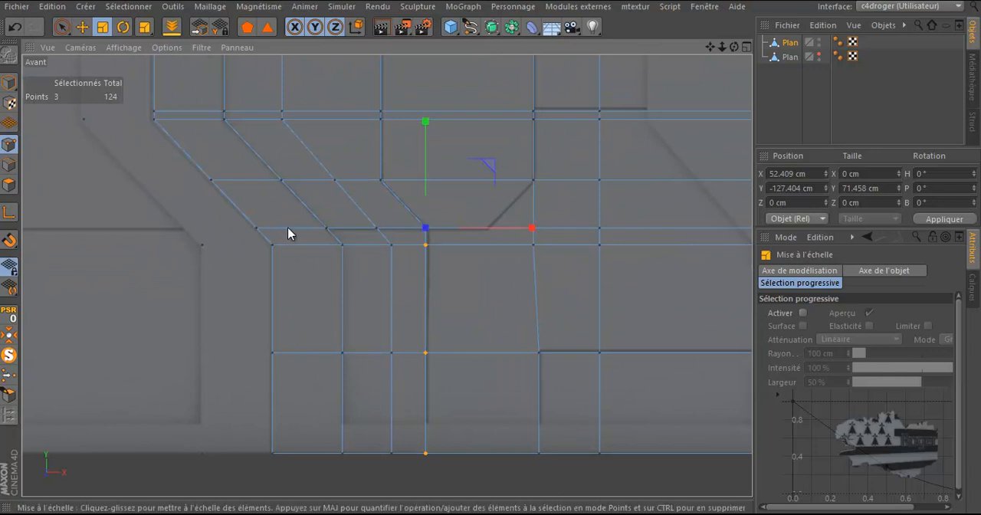
scroll(209, 286, "down", 3)
scroll(330, 306, "up", 5)
scroll(331, 305, "up", 1)
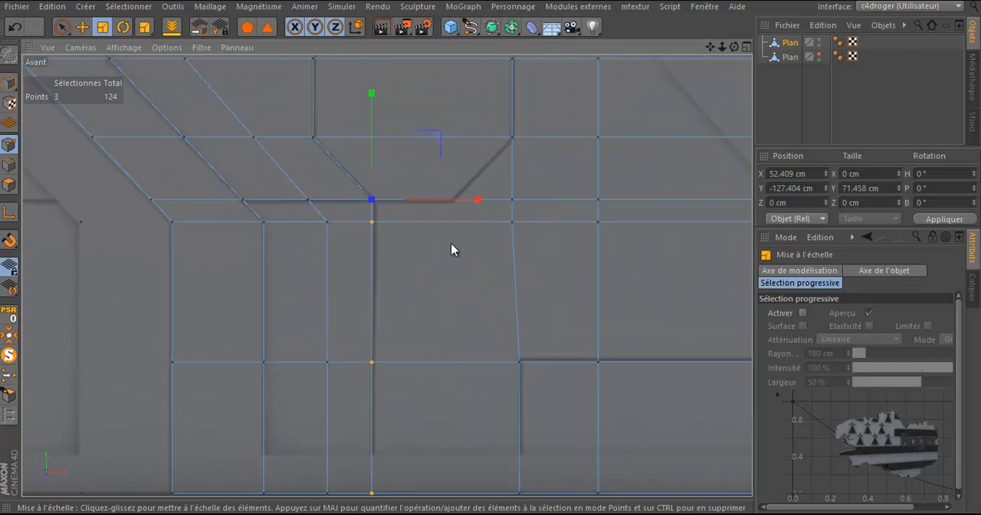
left_click(62, 27)
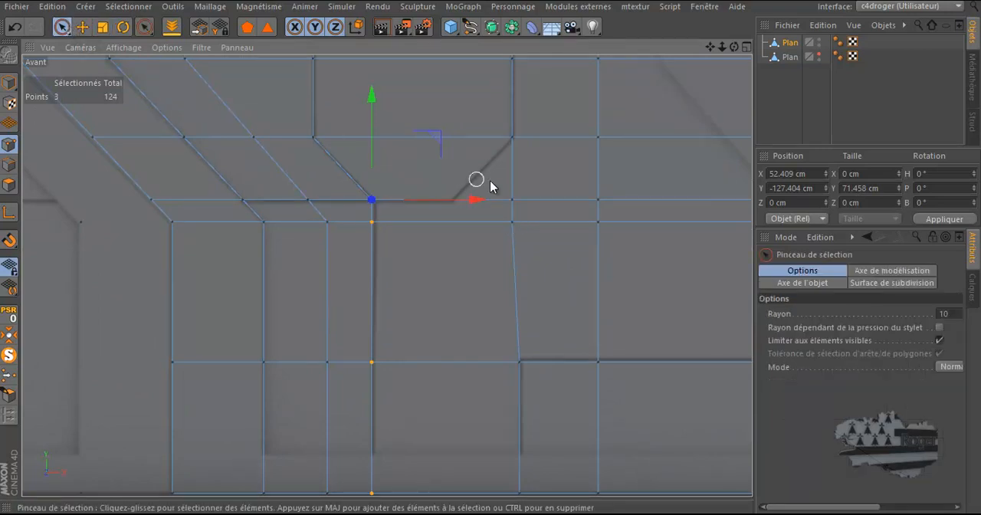
left_click_drag(512, 199, 513, 224)
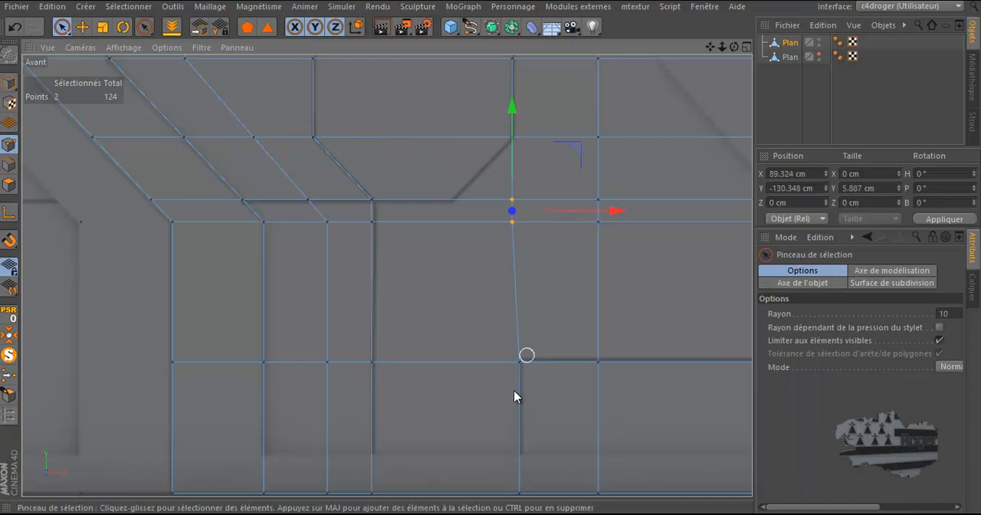
left_click_drag(620, 209, 557, 228)
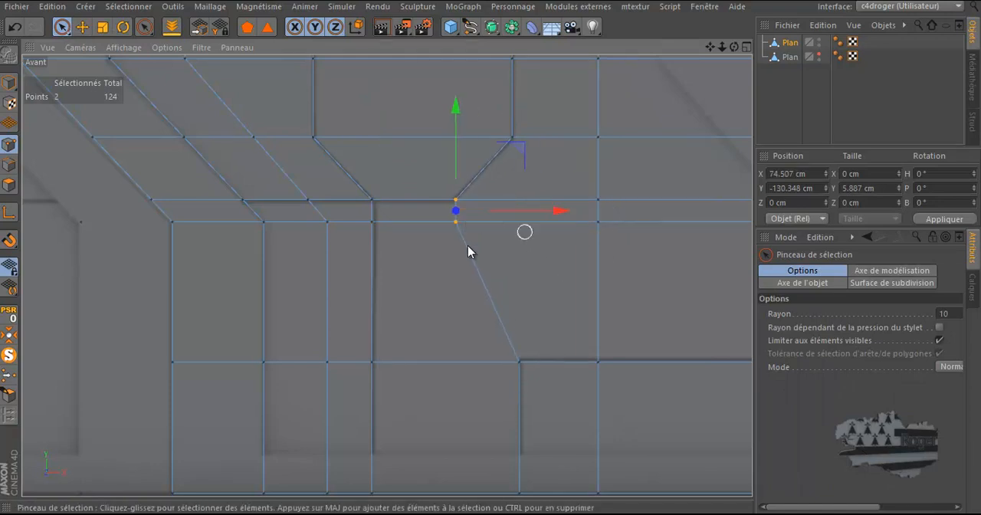
scroll(440, 278, "down", 4)
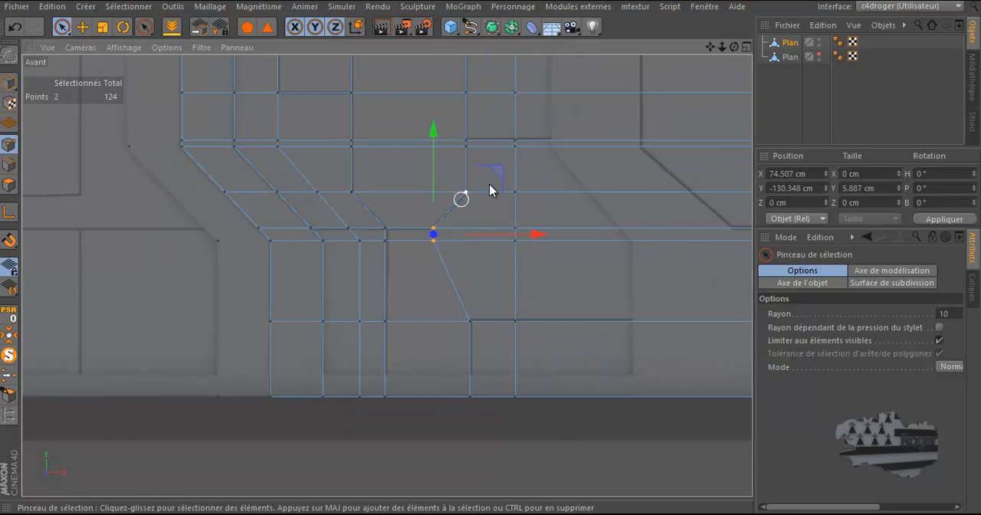
Step: Select the upper of the two close horizontal point loops above the lower bevels and move it to Y about -86.75 cm, onto the panel line
scroll(597, 117, "up", 4)
scroll(596, 122, "down", 3)
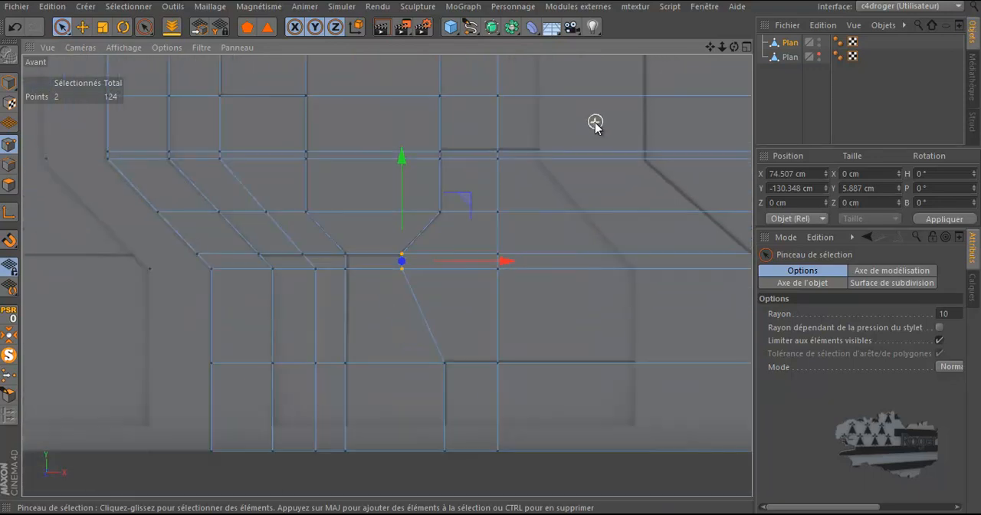
left_click_drag(108, 151, 284, 146)
key("u")
key("l")
left_click(269, 150)
scroll(205, 171, "down", 1)
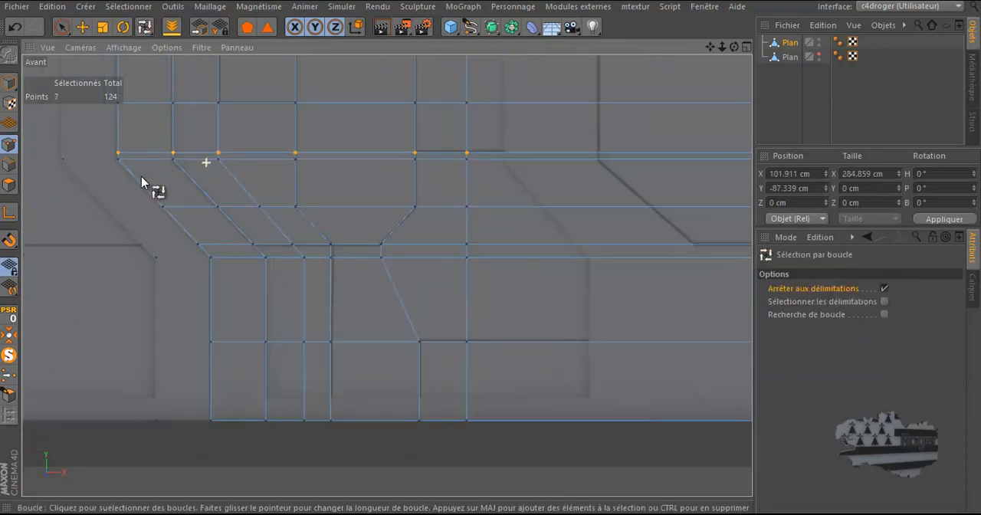
scroll(295, 252, "up", 2)
scroll(470, 156, "up", 2)
scroll(460, 161, "up", 2)
left_click(82, 27)
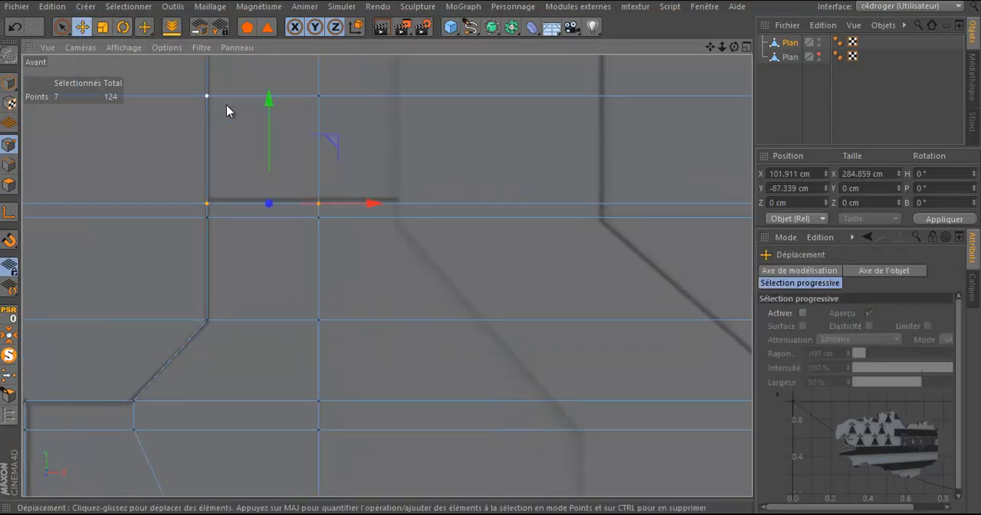
left_click_drag(266, 129, 267, 126)
scroll(313, 281, "down", 4)
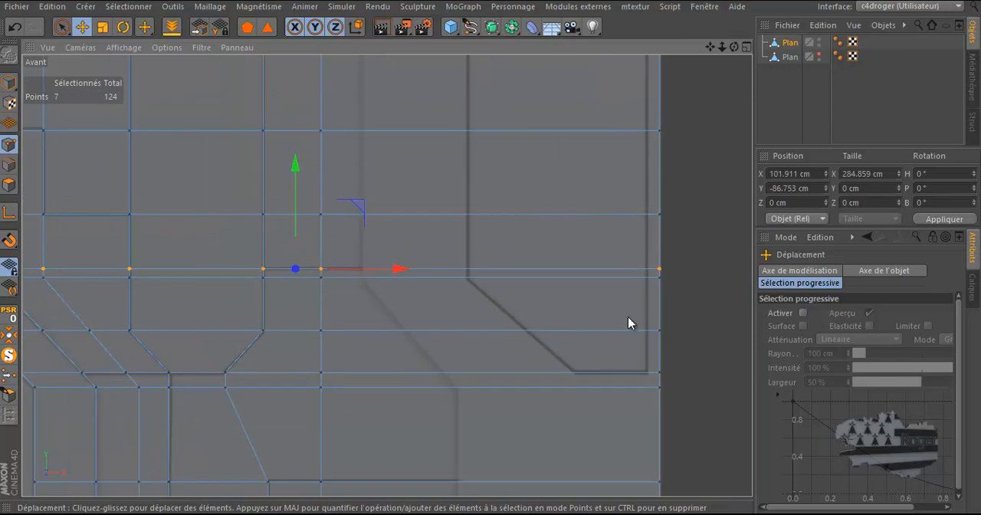
left_click(712, 305)
Step: Cut a vertical knife loop at about 15% offset, through the start of the top panel's upper right bevel
scroll(690, 300, "down", 3)
scroll(460, 452, "down", 1)
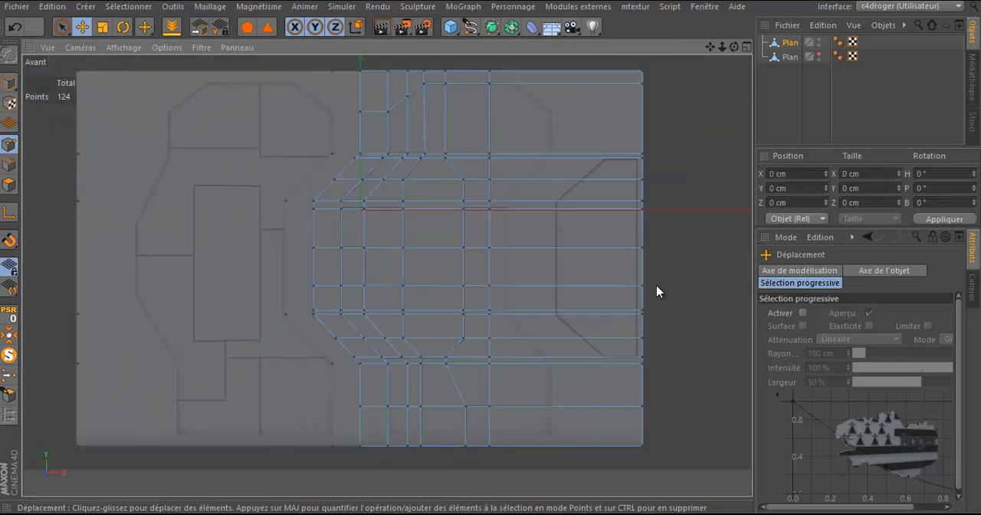
key("k")
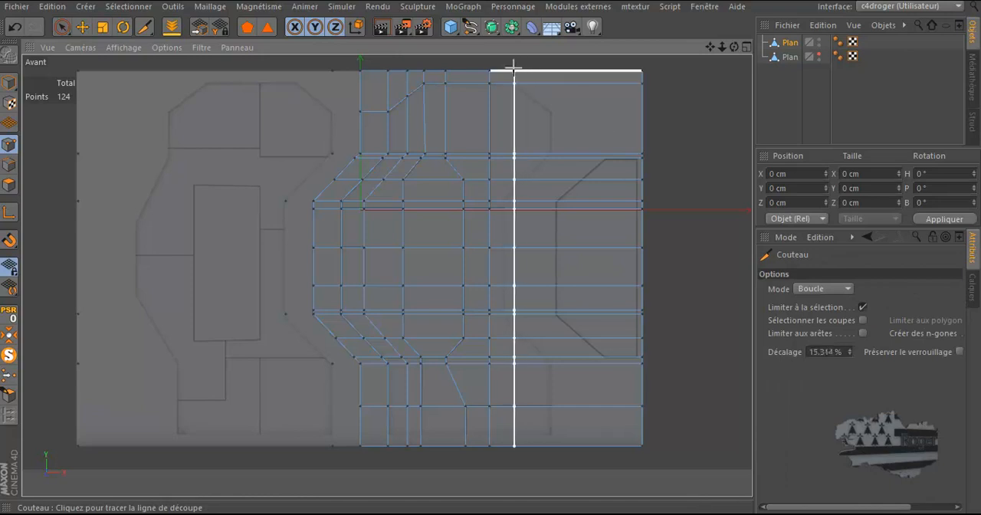
scroll(513, 68, "up", 2)
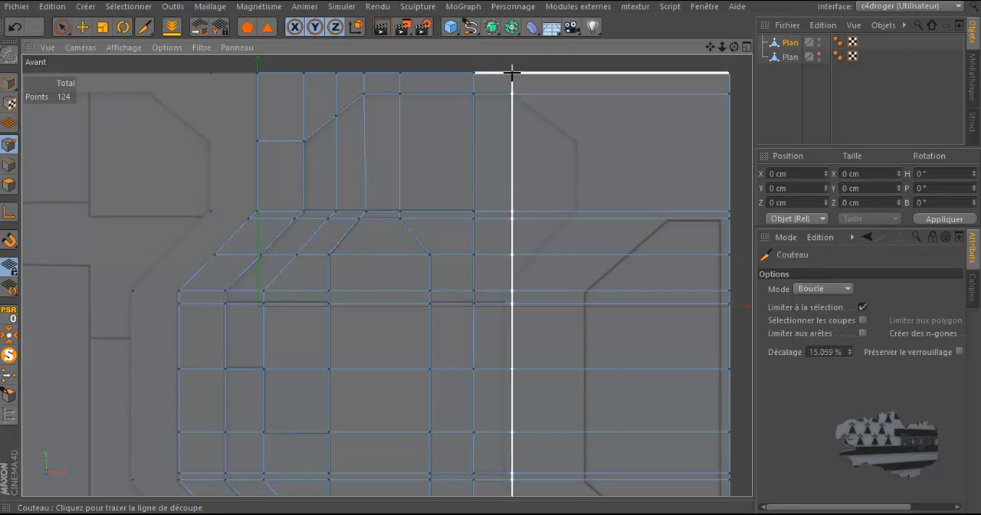
left_click(512, 73)
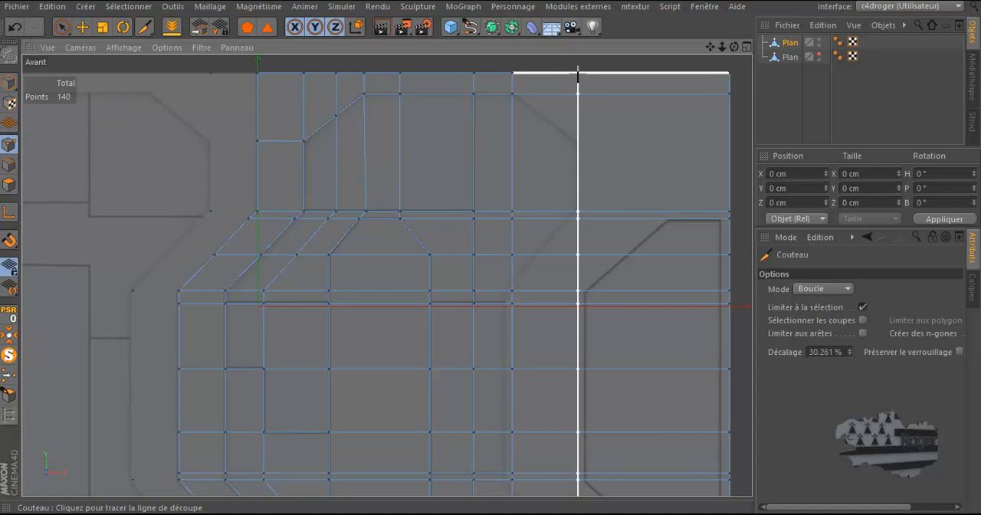
Step: Cut two close vertical knife loops, one along the top panel's right edge and one along the left side of the shape at the plane's right edge
left_click(576, 74)
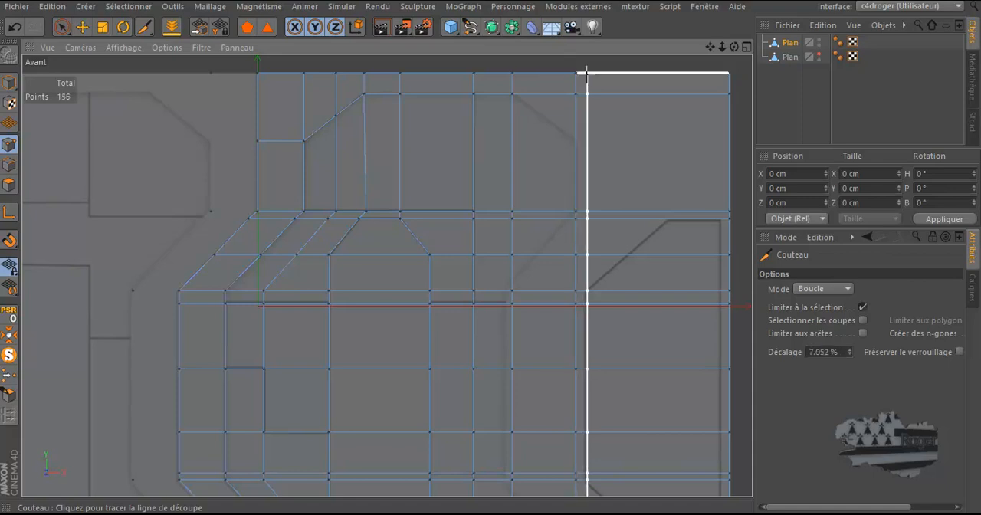
left_click(587, 74)
Step: Cut a vertical loop at about 94% offset beside the plane's right edge and a horizontal loop along the lower panel's bottom edge
left_click(721, 72)
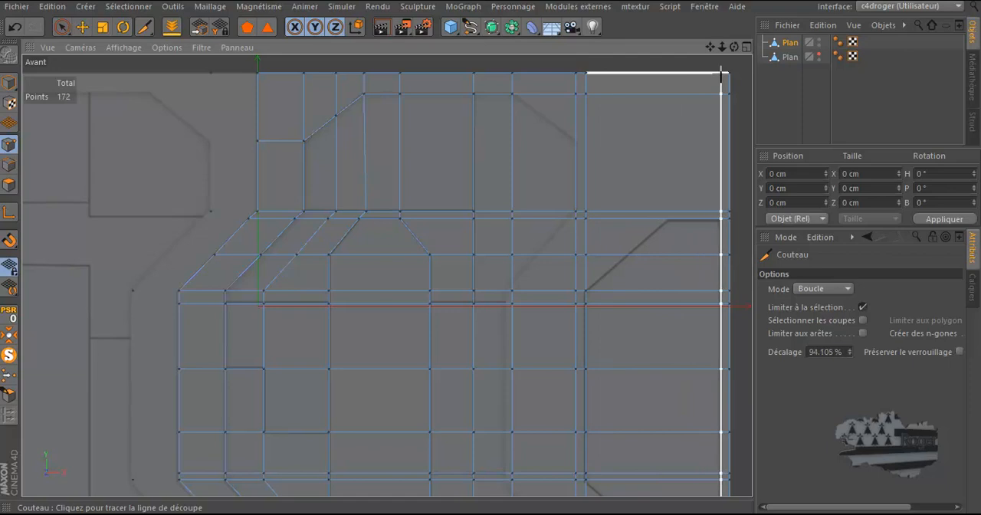
scroll(683, 115, "down", 3)
scroll(705, 414, "up", 5)
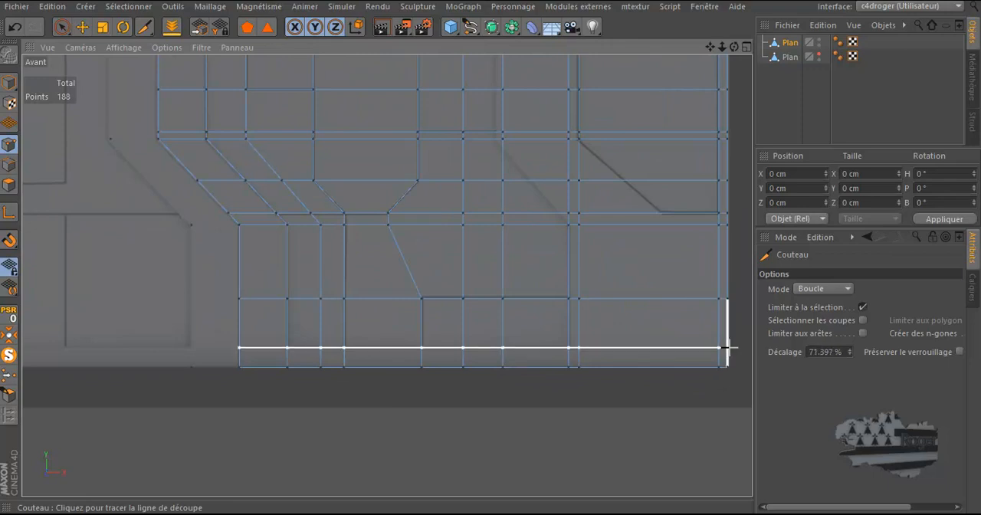
left_click(707, 366)
scroll(530, 442, "down", 2)
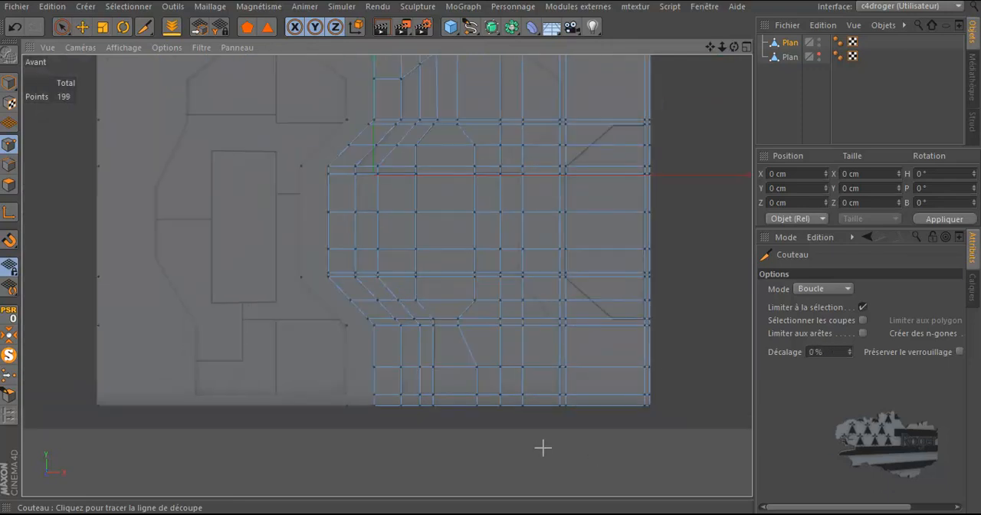
left_click(62, 26)
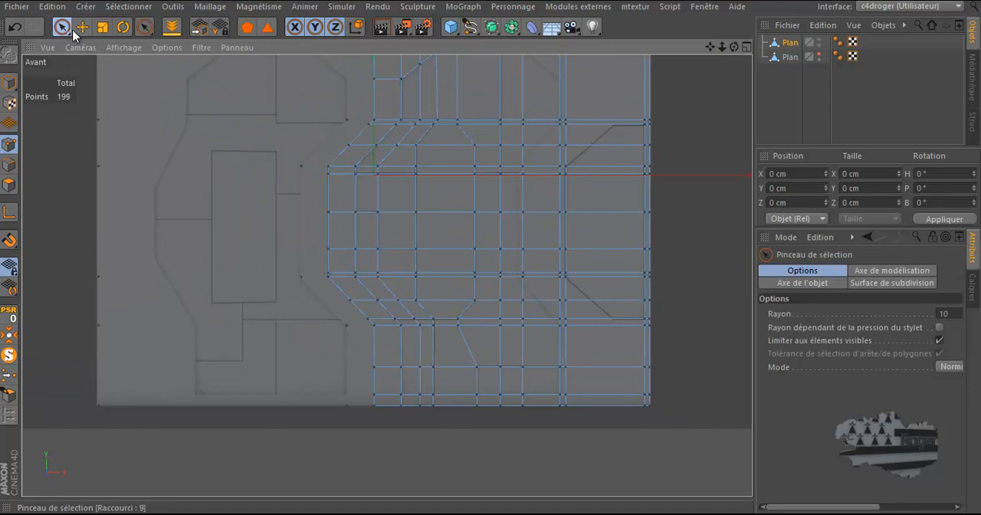
scroll(573, 126, "up", 2)
scroll(573, 126, "up", 1)
scroll(583, 158, "up", 2)
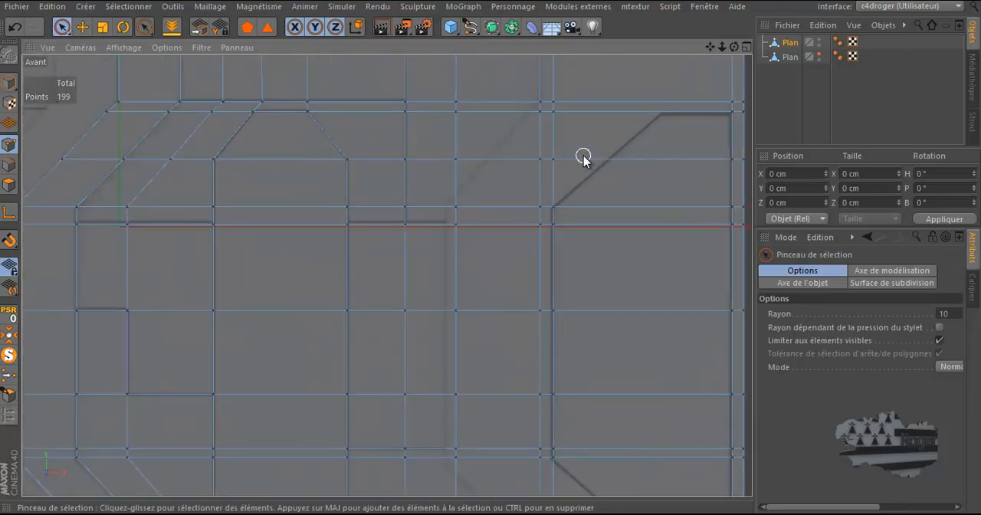
scroll(583, 158, "down", 1)
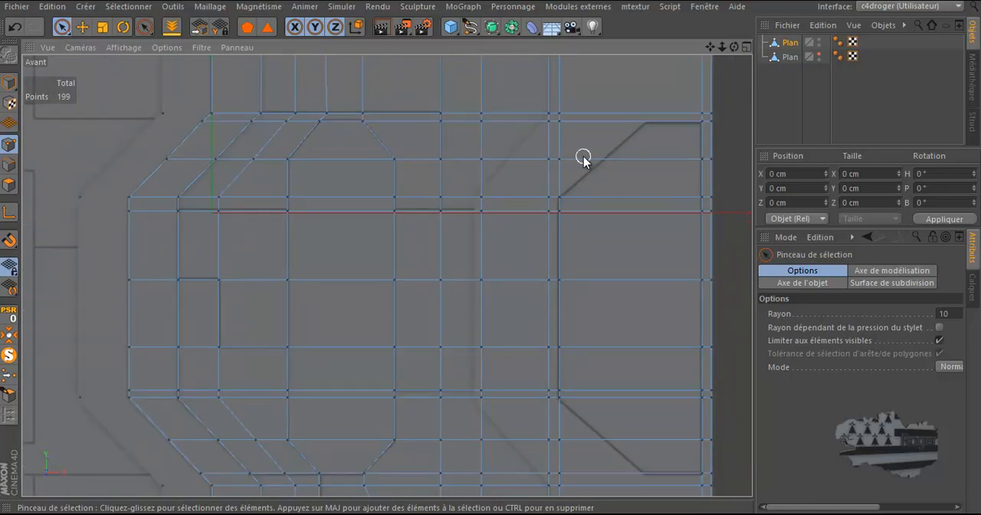
scroll(583, 158, "down", 4)
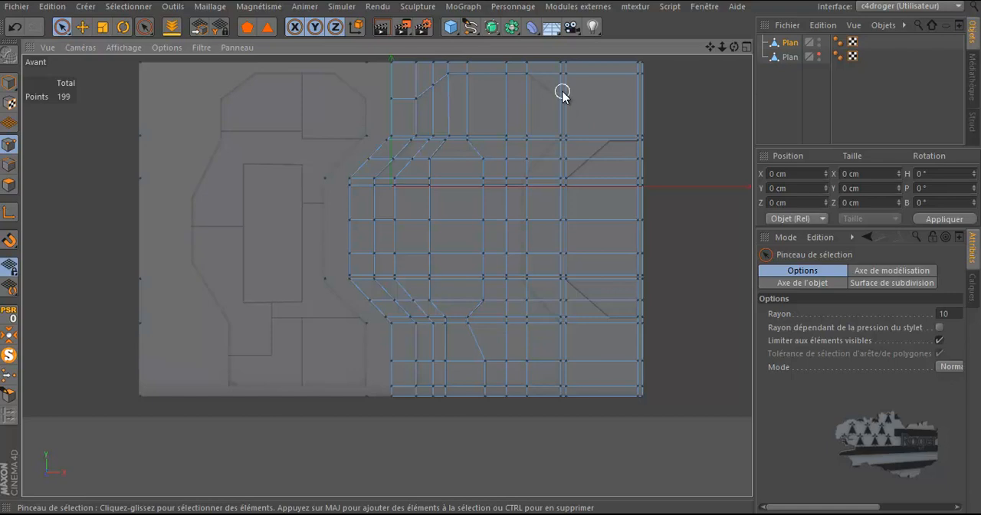
Step: Select the two close vertical edge loops left of the right-hand shape and dissolve them
left_click(10, 164)
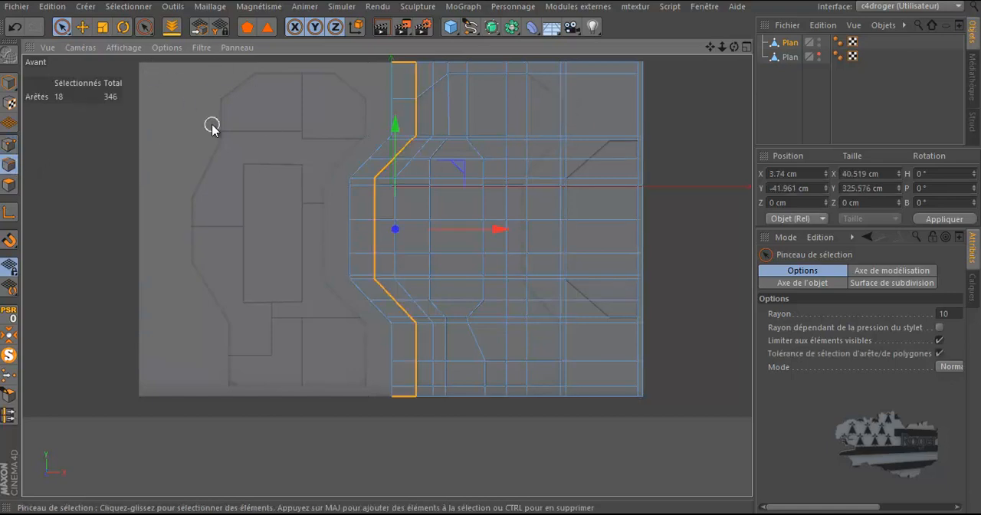
key("u")
key("l")
left_click(560, 117)
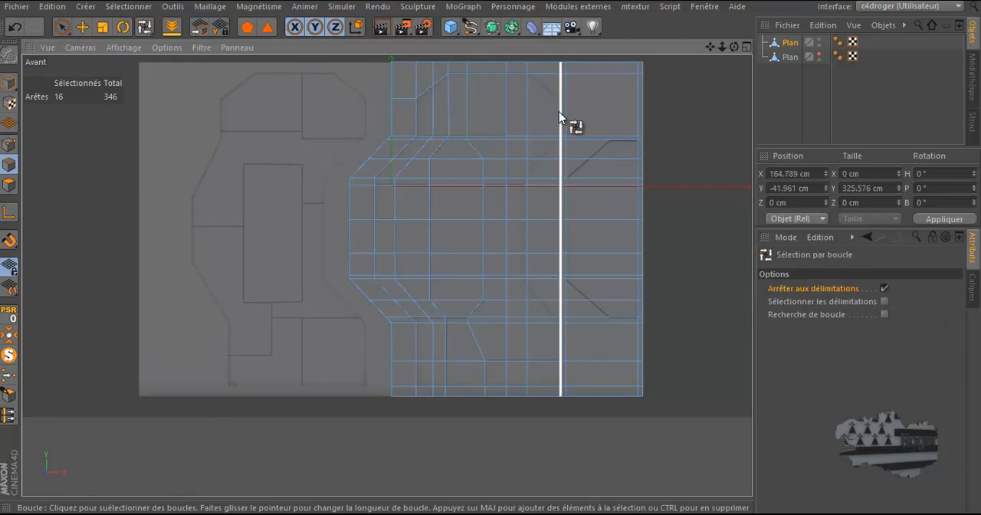
left_click(570, 108, "shift")
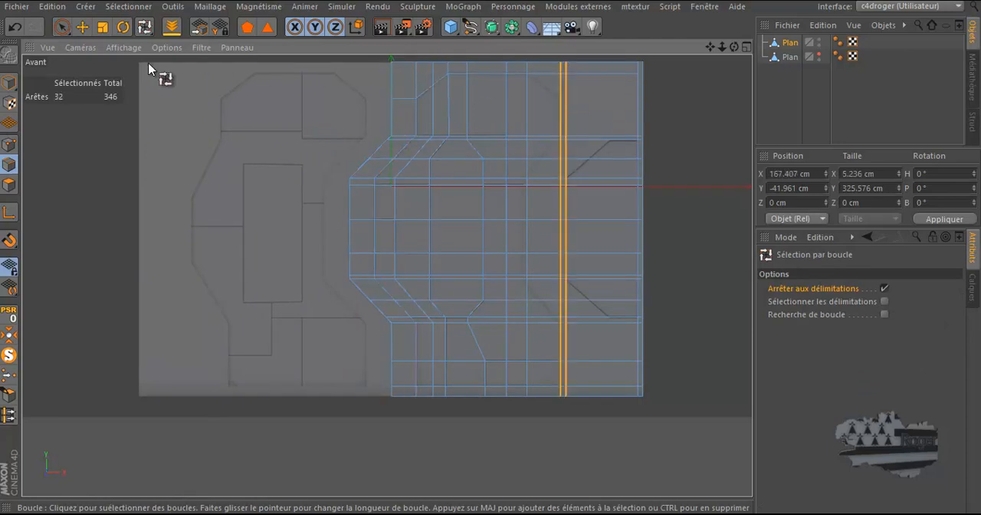
right_click(79, 132)
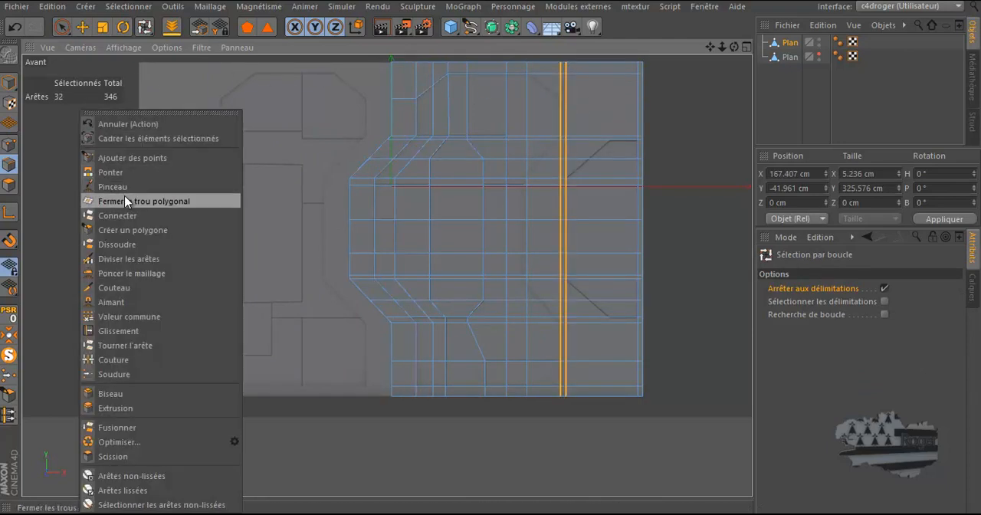
left_click(117, 245)
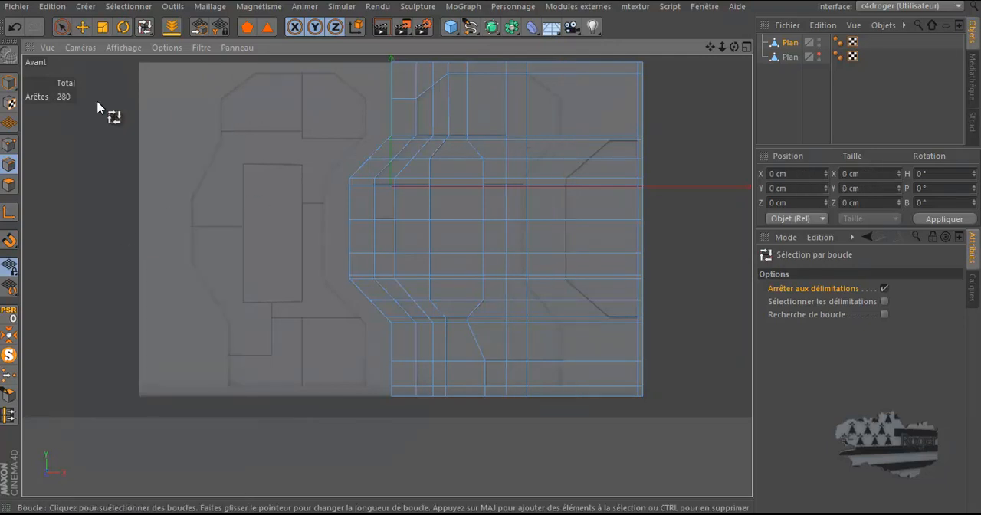
Step: Return to editing points with loop selection at the top panel's upper right bevel
left_click(8, 145)
scroll(550, 159, "up", 3)
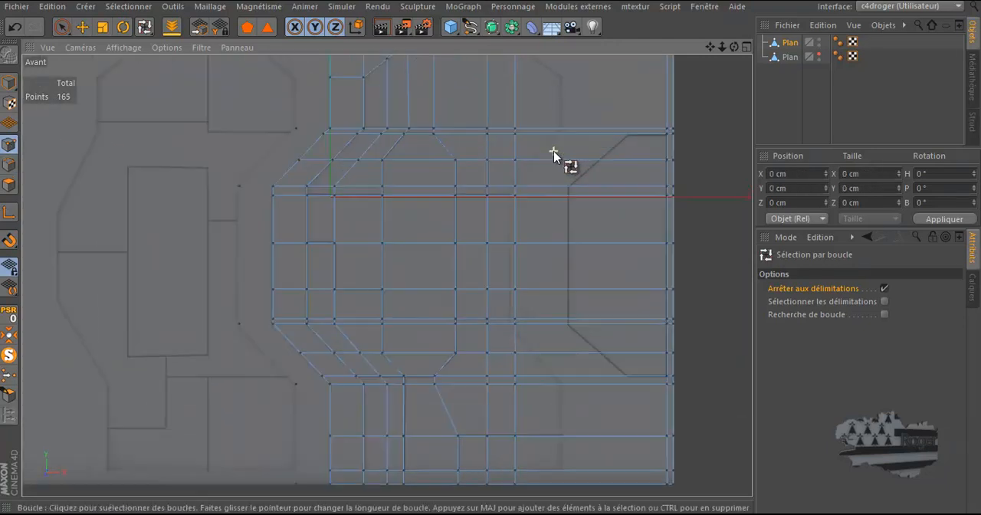
scroll(537, 200, "down", 3)
scroll(537, 177, "down", 1)
scroll(533, 140, "up", 5)
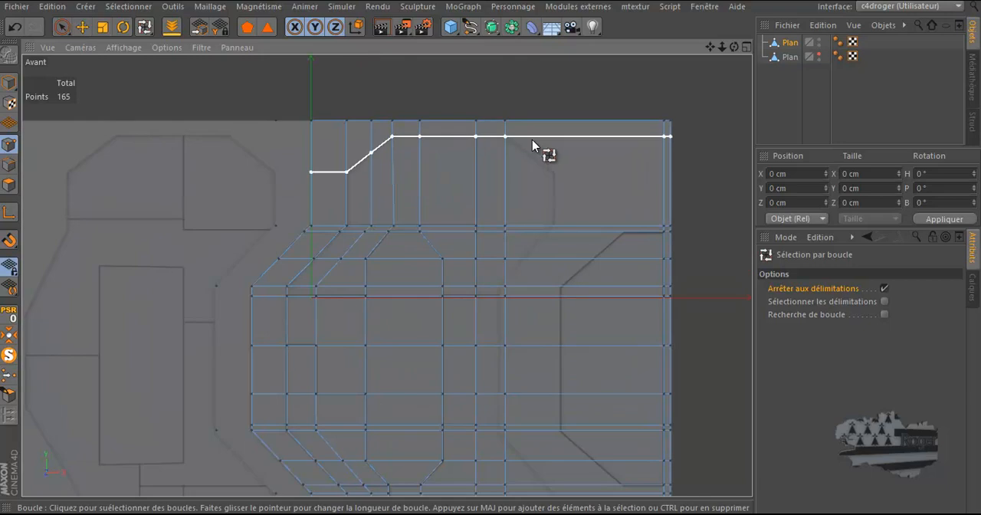
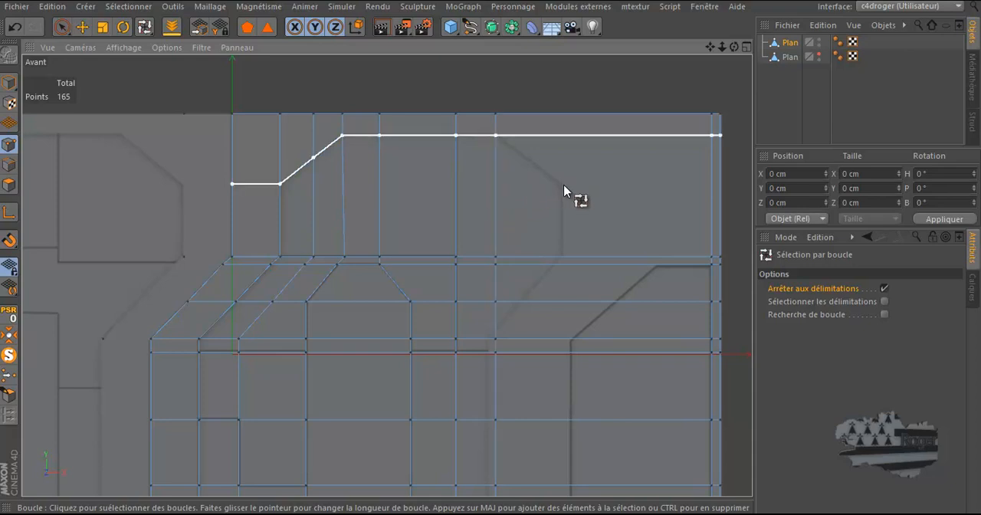
left_click(63, 28)
left_click(151, 46)
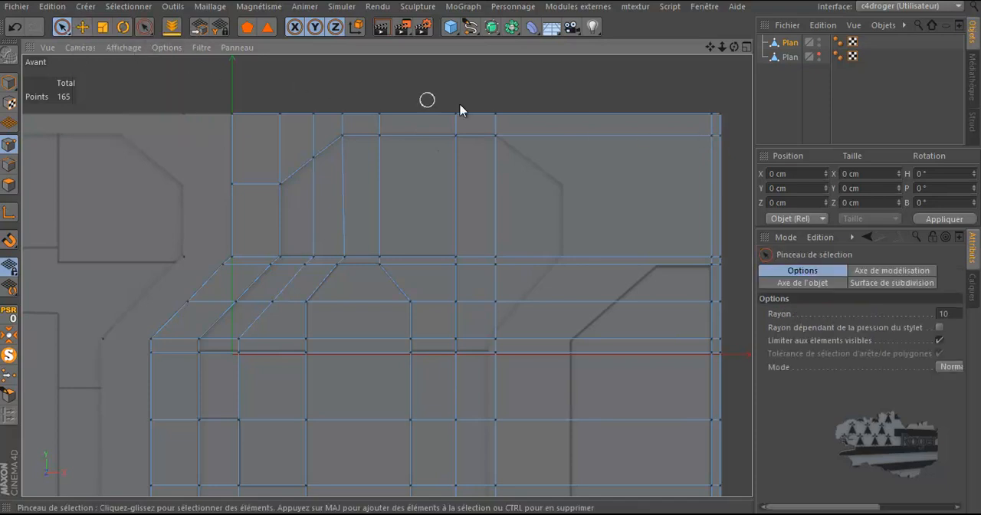
left_click(715, 136)
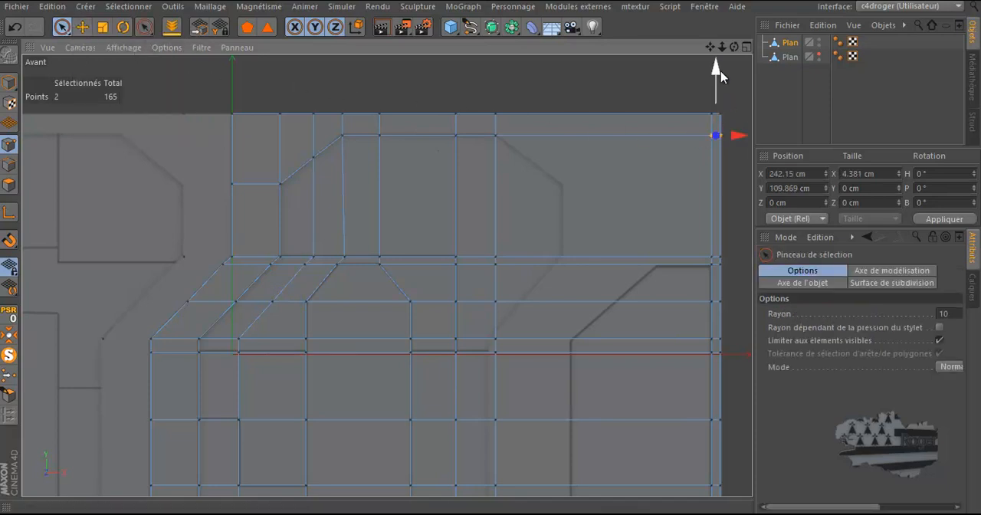
left_click_drag(718, 79, 712, 118)
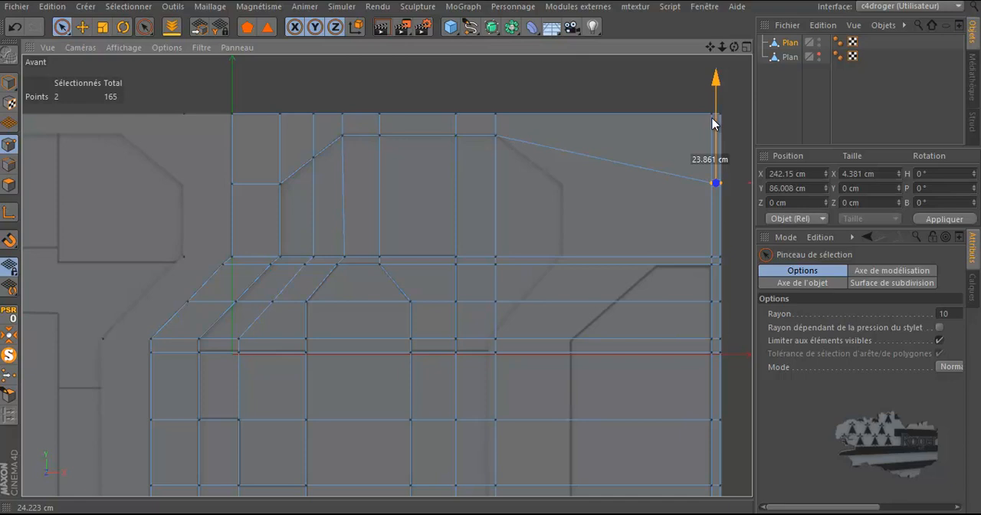
left_click_drag(713, 123, 713, 81)
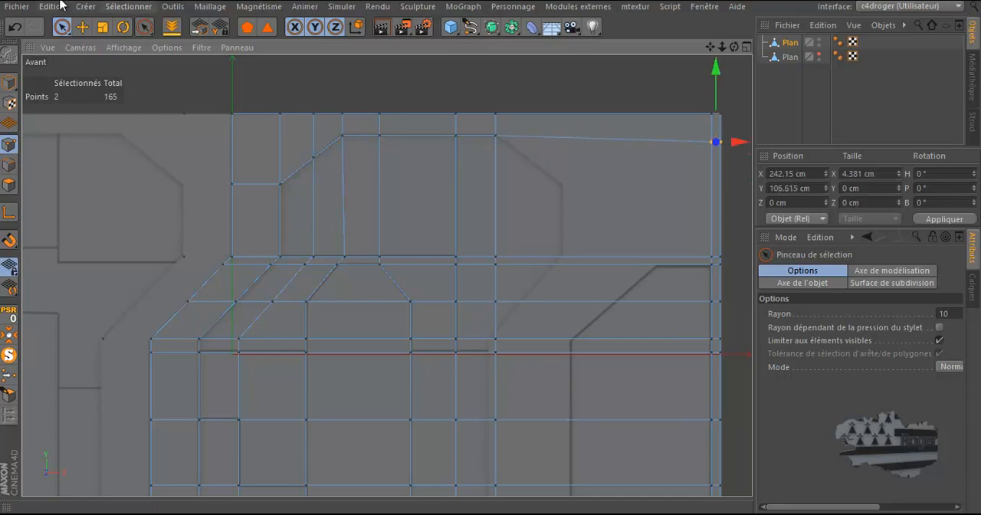
left_click(14, 27)
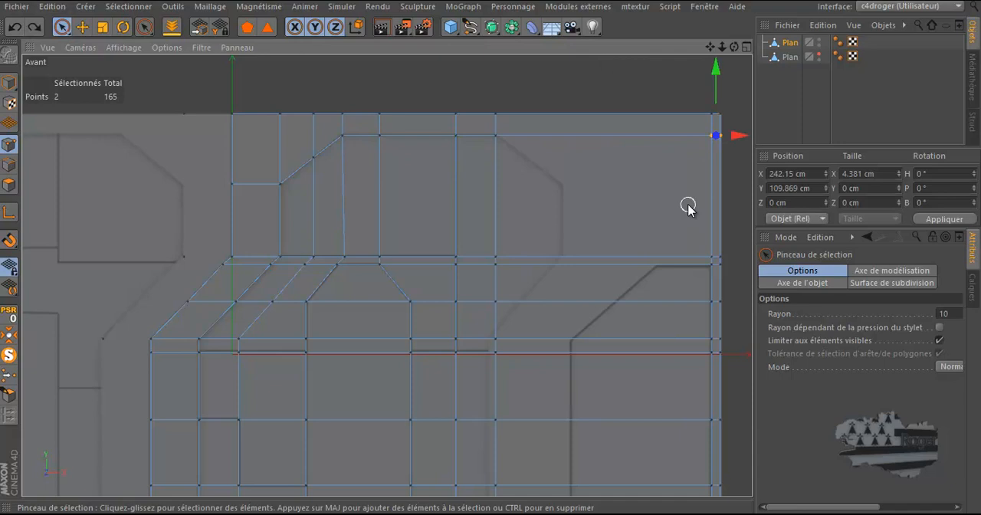
Step: Cut a horizontal knife loop through the top panel at about 38.6% offset, level with the lower end of its right-hand bevel
key("k")
key("l")
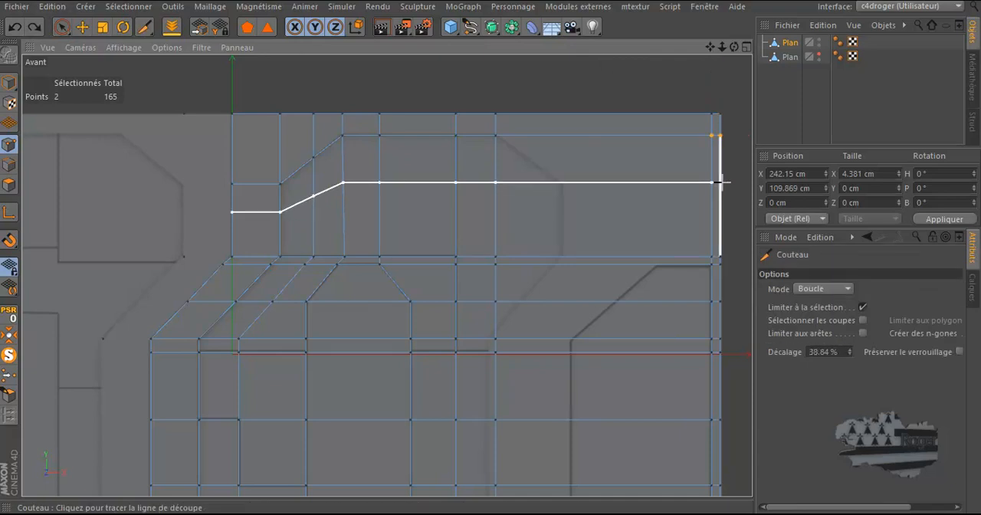
left_click(719, 182)
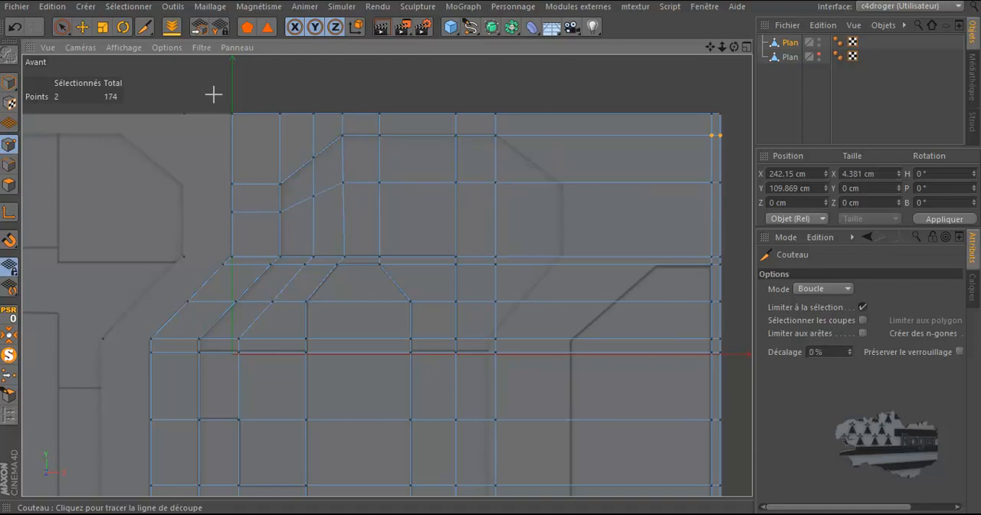
Step: Move the two points below the top panel's right bevel sideways onto the panel's right edge in the drawing
left_click(62, 26)
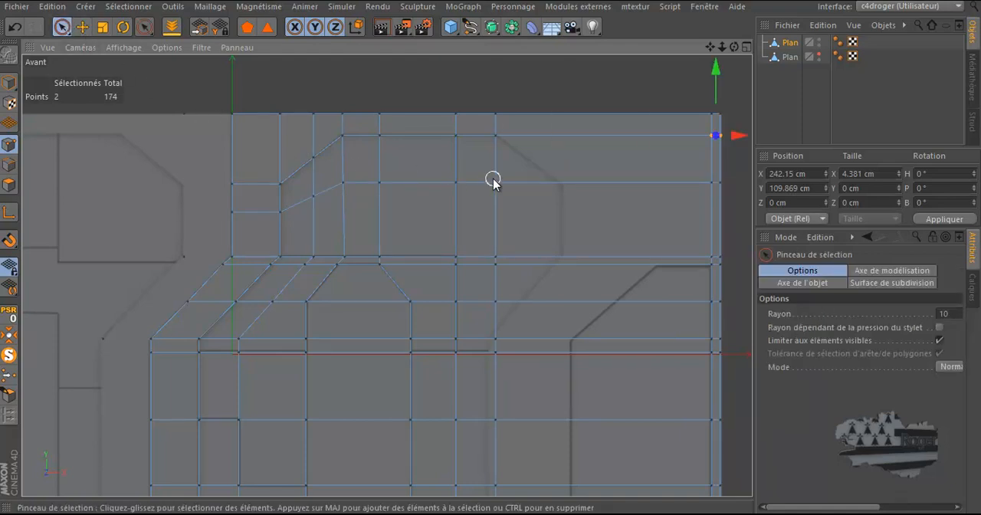
left_click_drag(493, 182, 499, 255)
key("e")
left_click_drag(595, 219, 664, 230)
key("space")
Step: Slide the two points below the top panel's right edge onto the drawing's slanted line, at about X 161.2 cm and X 144.9 cm
left_click(498, 268)
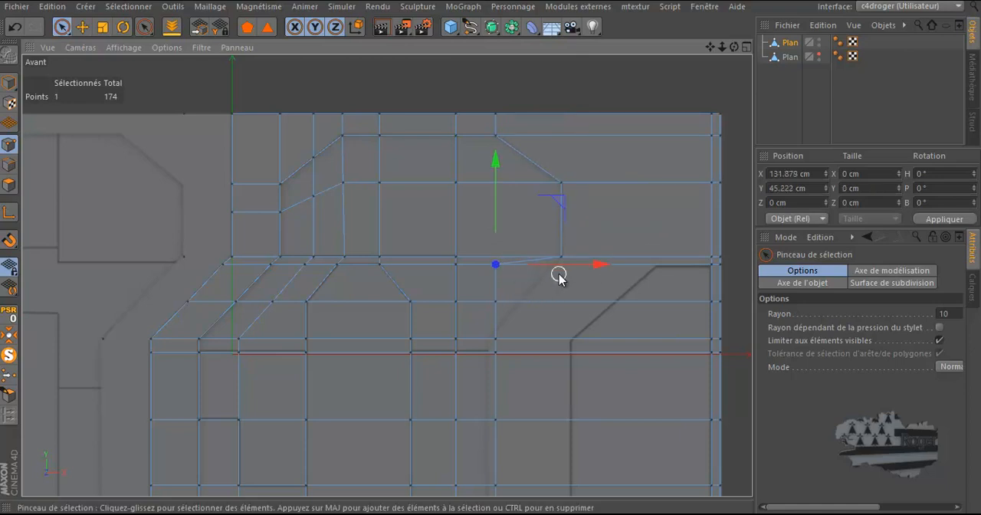
left_click_drag(591, 267, 631, 273)
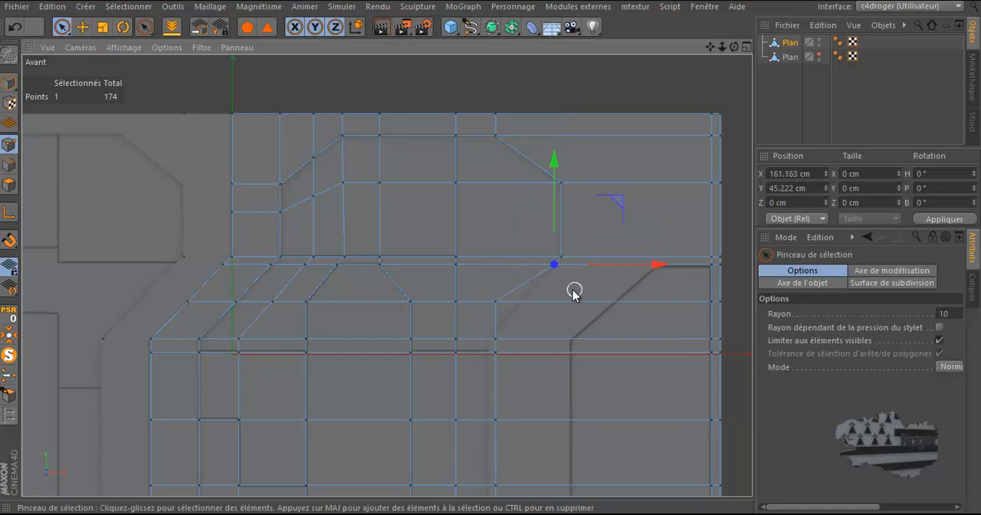
left_click(497, 303)
left_click_drag(568, 302, 592, 302)
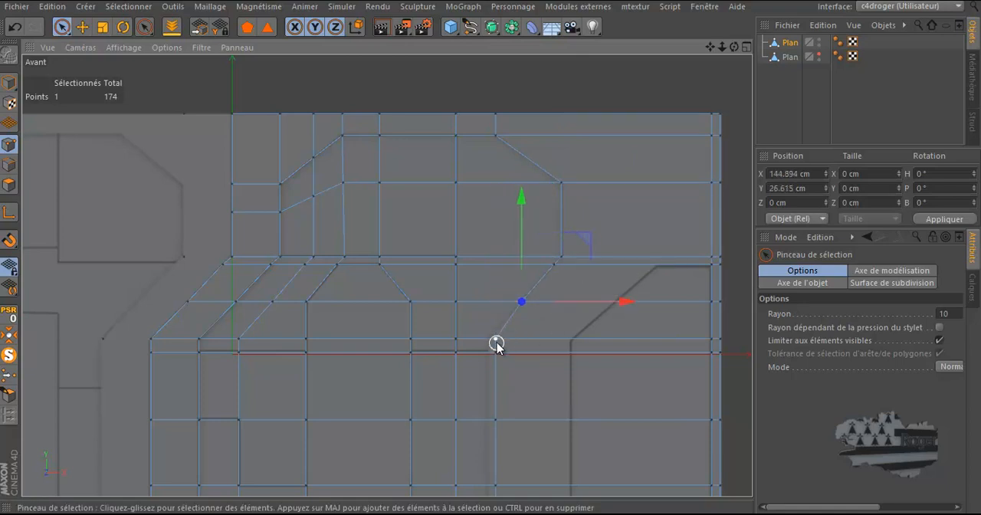
Step: Align the six points of the vertical edge between the upper and lower slants with the drawing at about X 128.8 cm
left_click_drag(498, 370, 503, 481)
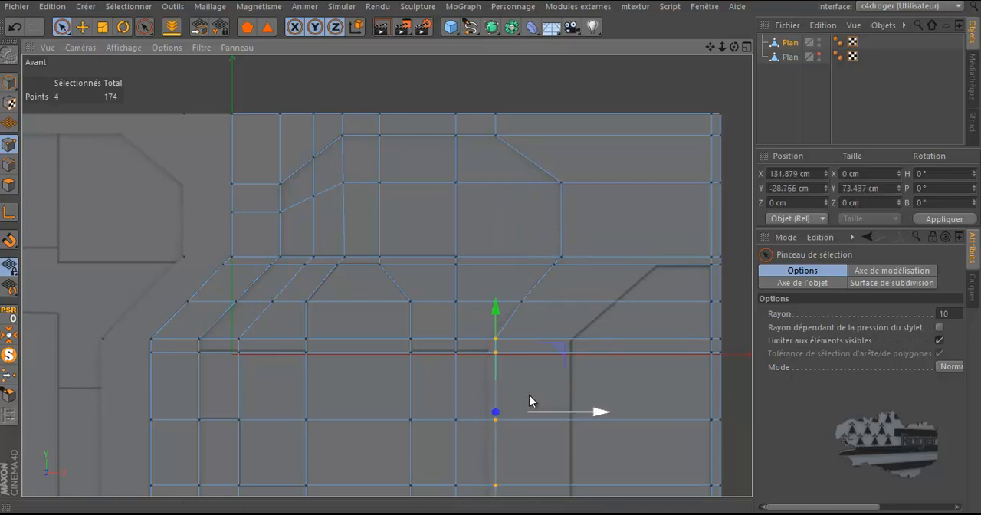
scroll(547, 297, "down", 3)
scroll(532, 453, "up", 3)
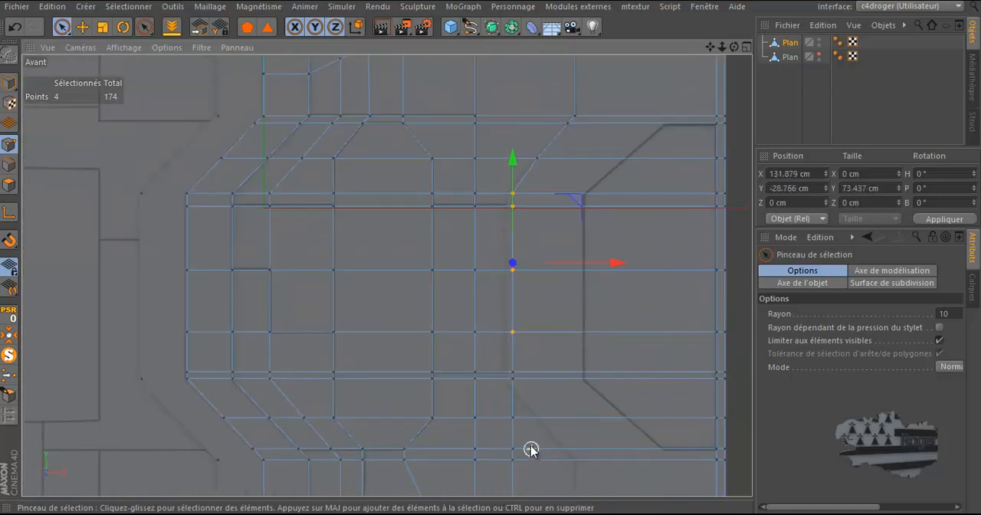
left_click(509, 382)
left_click_drag(608, 287, 607, 286)
Step: Nudge the slant's upper point just below the top panel's lower right corner to about X 161.3 cm
scroll(567, 115, "up", 3)
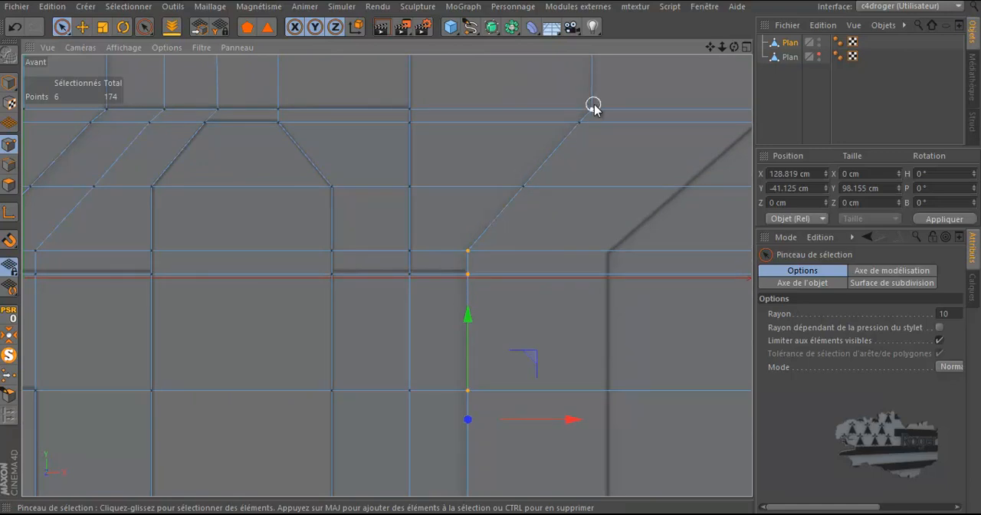
scroll(600, 103, "up", 2)
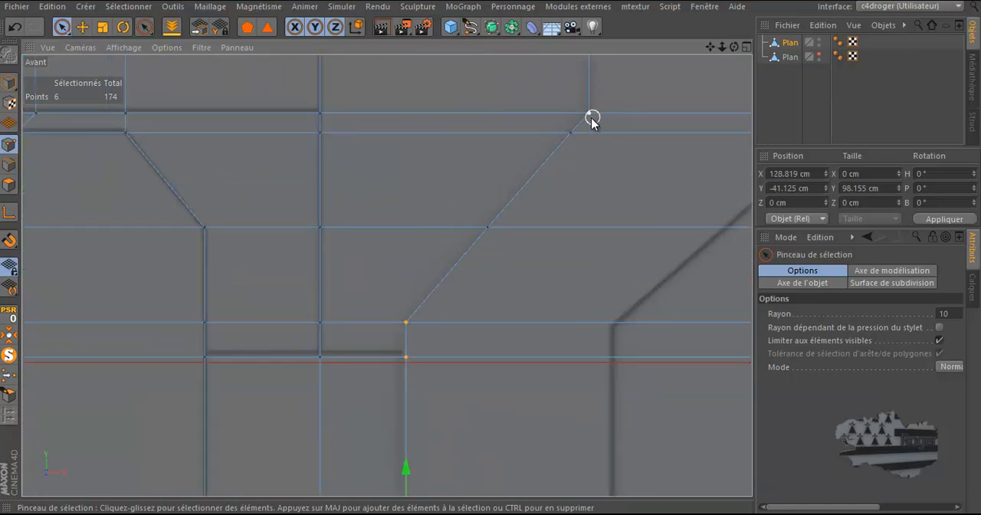
left_click(571, 132)
left_click_drag(612, 138, 613, 138)
Step: Move the five points of the lower panel's right-hand column to X 165.152 cm, on the panel's right edge in the drawing
scroll(553, 158, "down", 4)
scroll(526, 324, "down", 4)
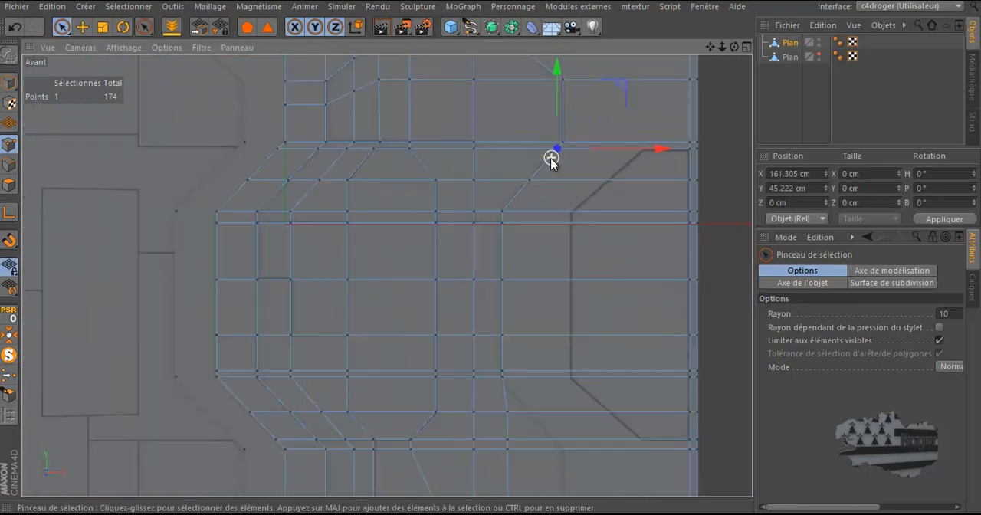
scroll(542, 473, "up", 4)
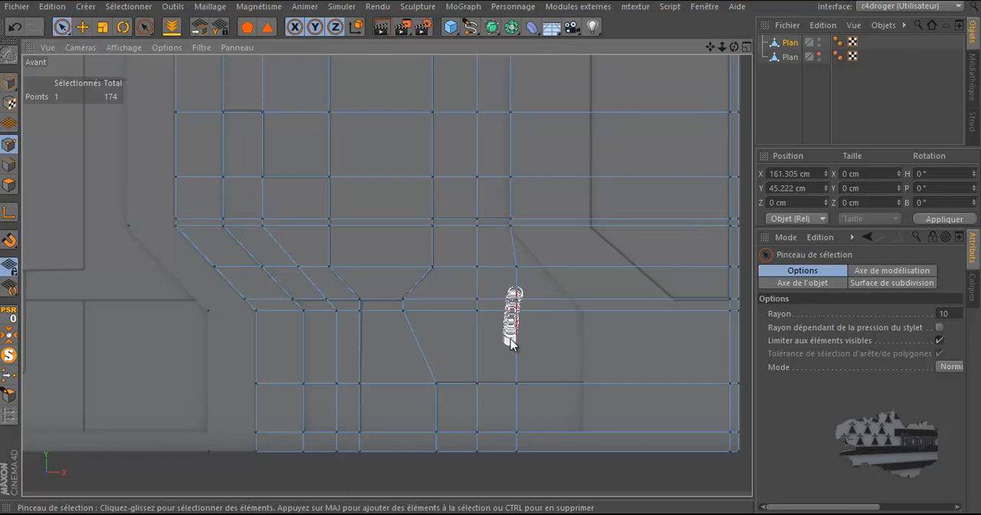
mouse_move(515, 296)
left_mouse_down()
mouse_move(515, 462)
mouse_move(514, 453)
left_mouse_up()
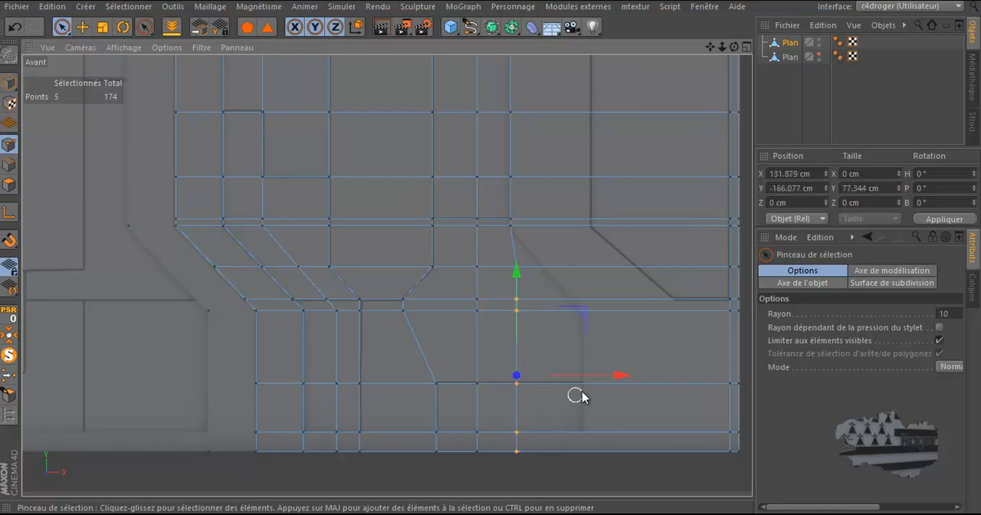
left_click_drag(605, 377, 652, 397)
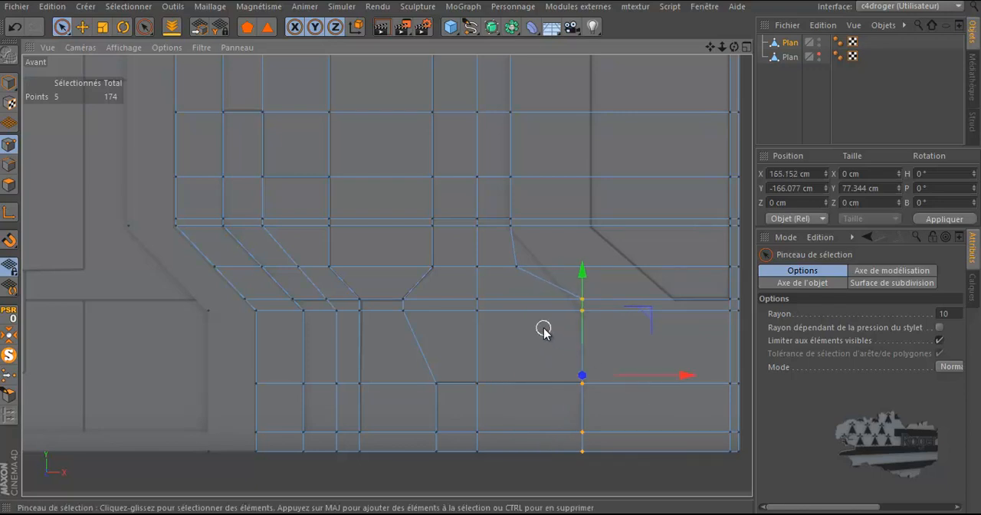
Step: Slide the two points of the lower slant onto the drawing's line, at about X 160.7 cm and X 145.97 cm
scroll(542, 329, "up", 2)
left_click(616, 284)
left_click(604, 286)
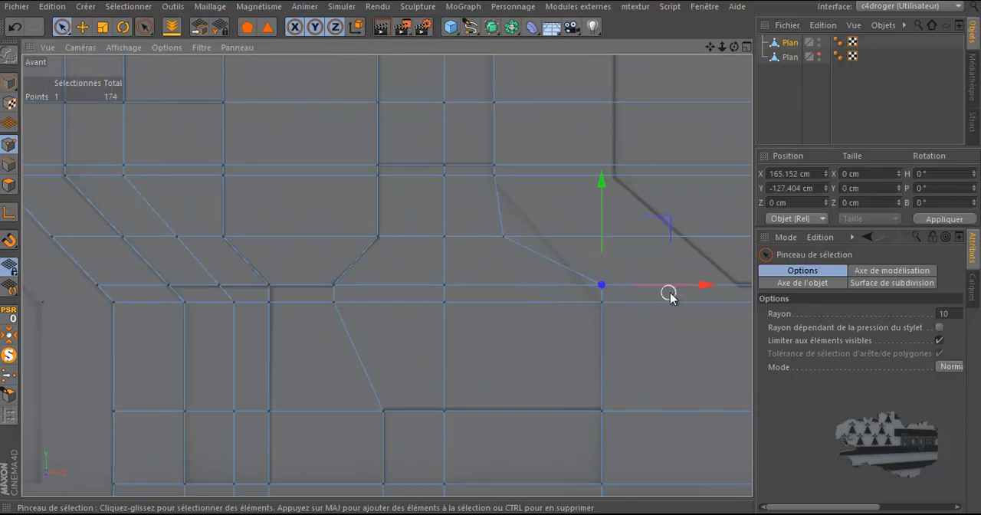
left_click_drag(676, 290, 663, 293)
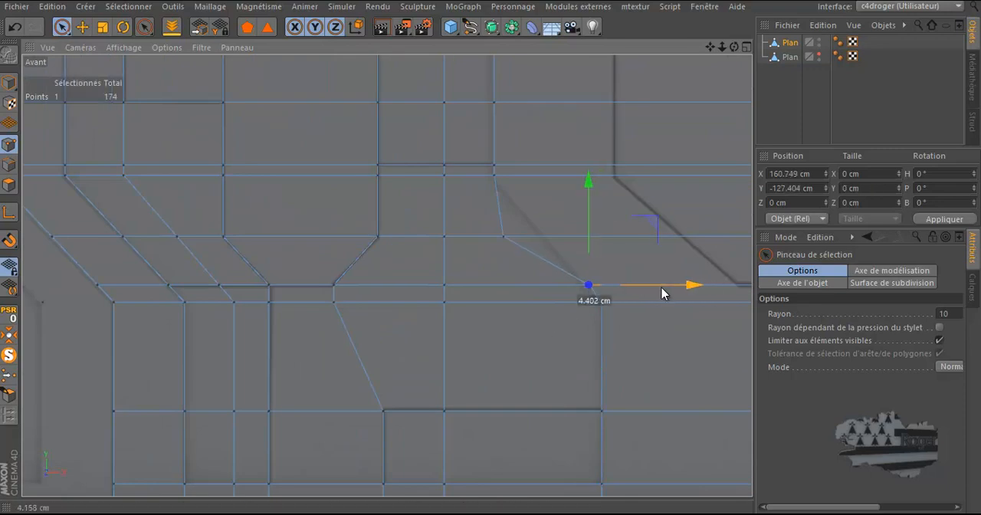
left_click(505, 237)
left_click_drag(587, 238, 620, 238)
scroll(572, 245, "up", 3)
left_click_drag(626, 237, 627, 237)
Step: Cut a vertical knife loop at about 62.5% offset, along the vertical left side of the shape at the plane's right edge
scroll(465, 291, "down", 5)
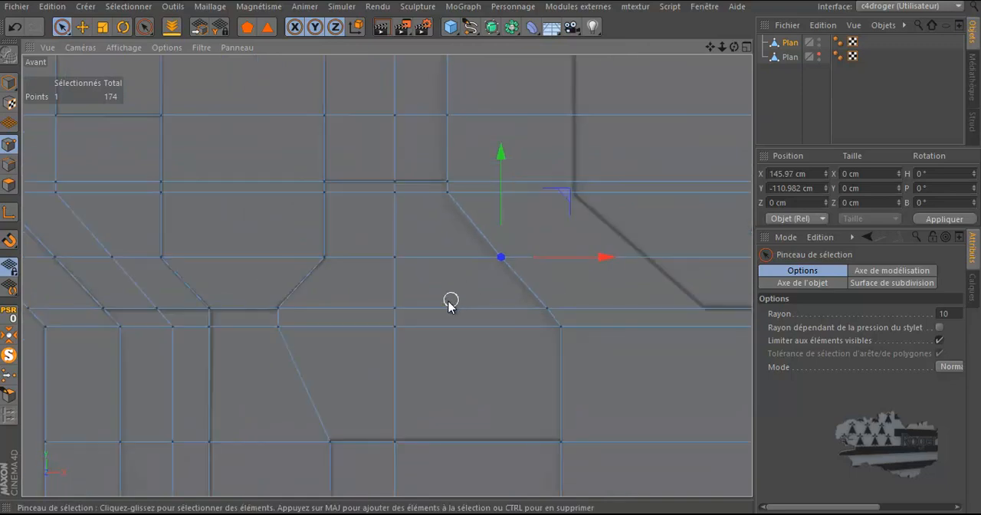
scroll(416, 309, "down", 3)
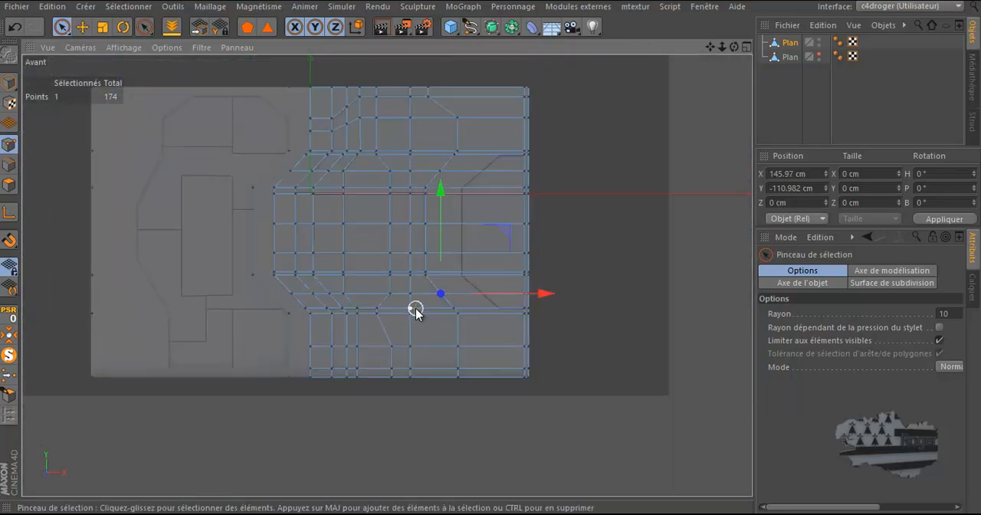
scroll(474, 190, "up", 2)
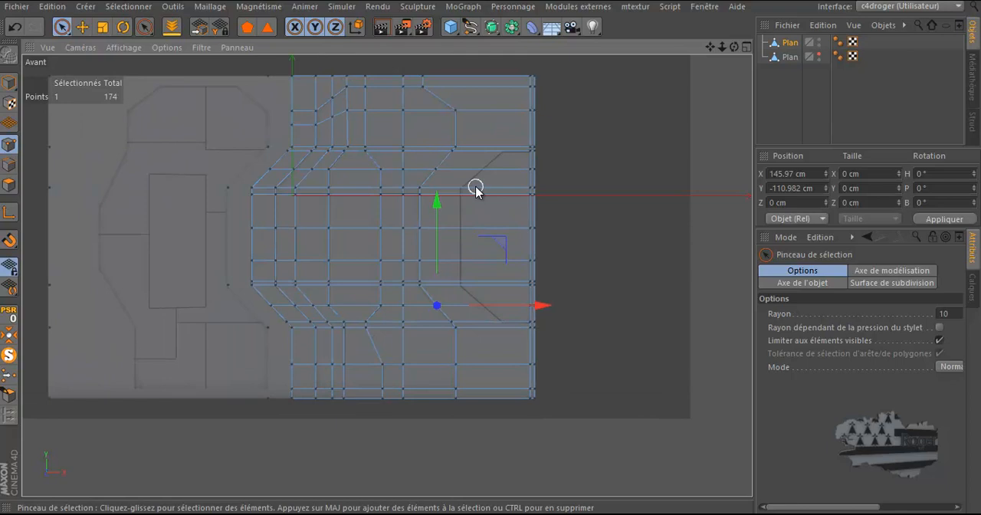
scroll(477, 188, "up", 3)
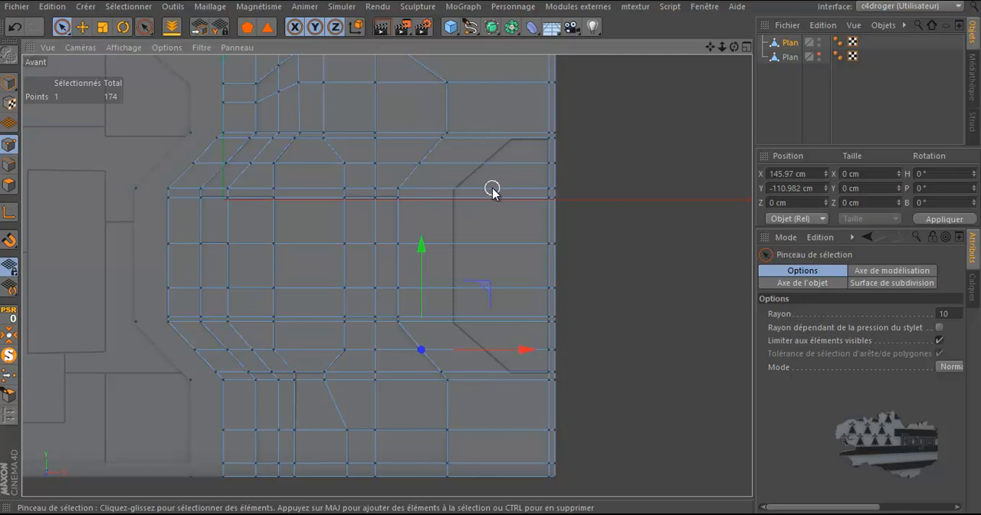
key("k")
key("l")
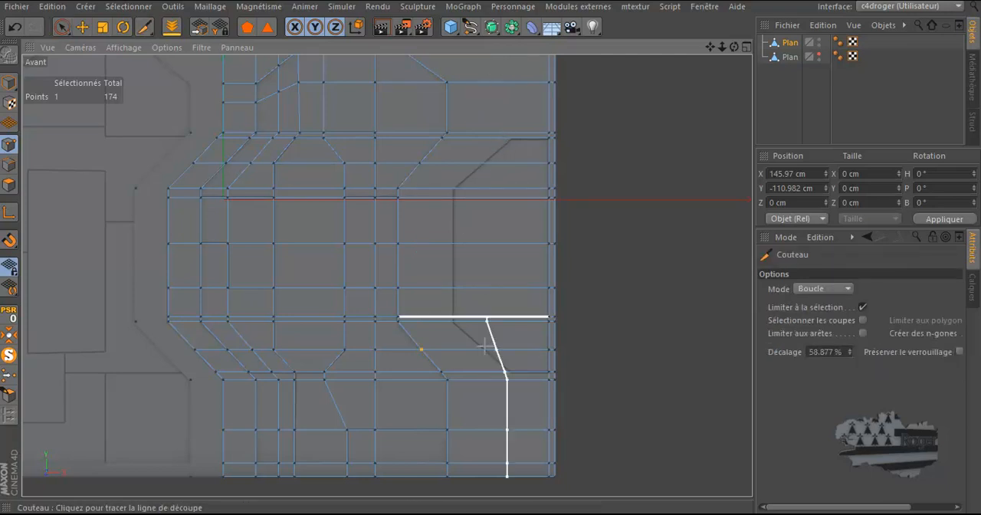
left_click(485, 476)
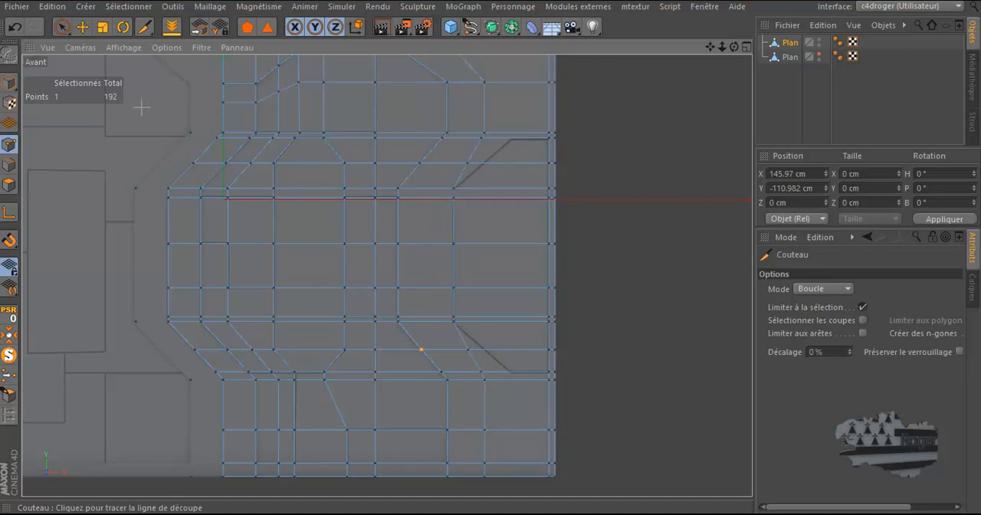
Step: Flatten the new loop's five upper and five lower points in X, with the modelling axis on the lower slant's point at X 180.529 cm
left_click(61, 27)
scroll(439, 84, "up", 3)
scroll(467, 86, "down", 3)
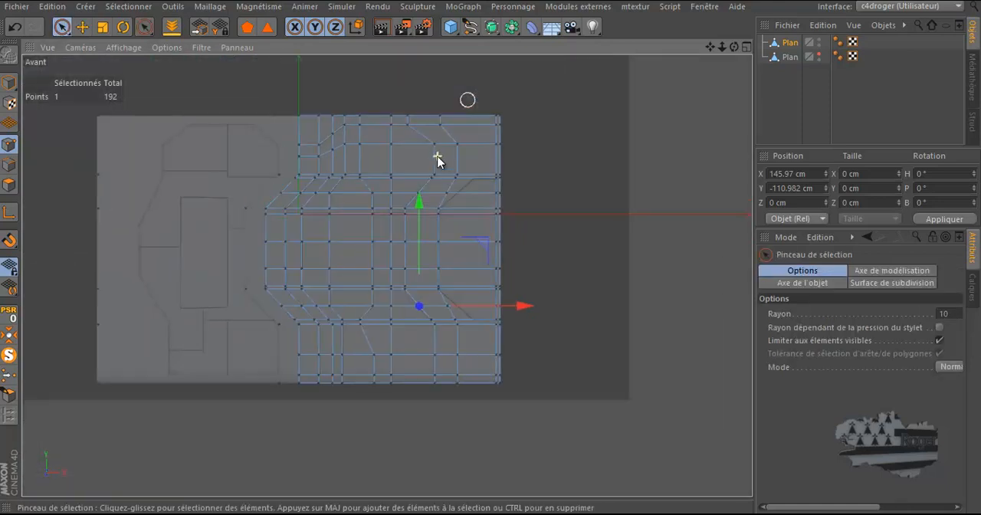
mouse_move(442, 117)
left_mouse_down()
mouse_move(460, 153)
mouse_move(462, 170)
mouse_move(453, 171)
left_mouse_up()
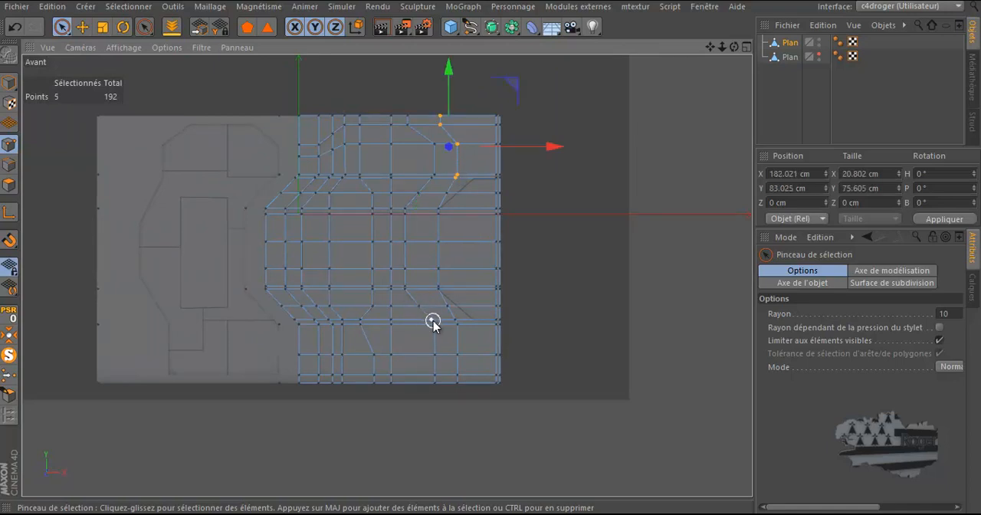
left_click_drag(453, 324, 462, 418)
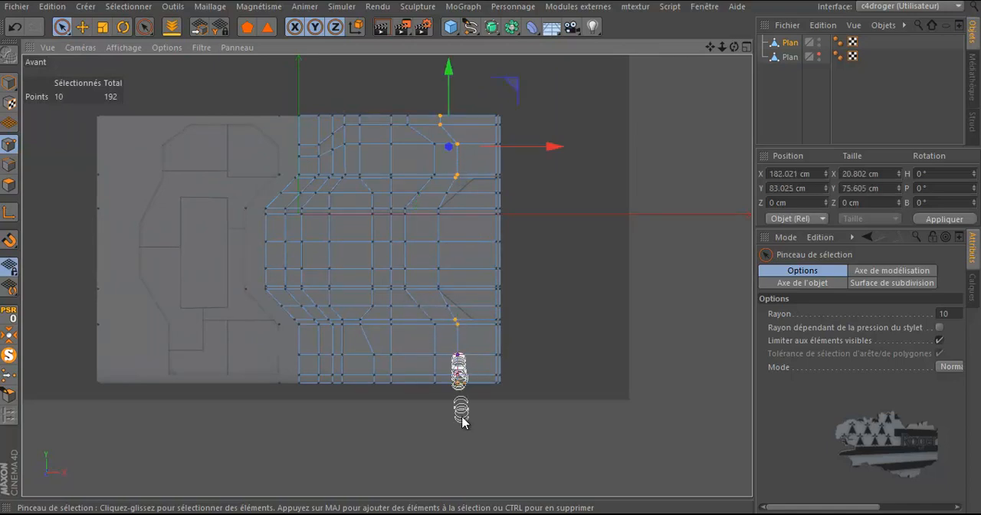
left_click(102, 26)
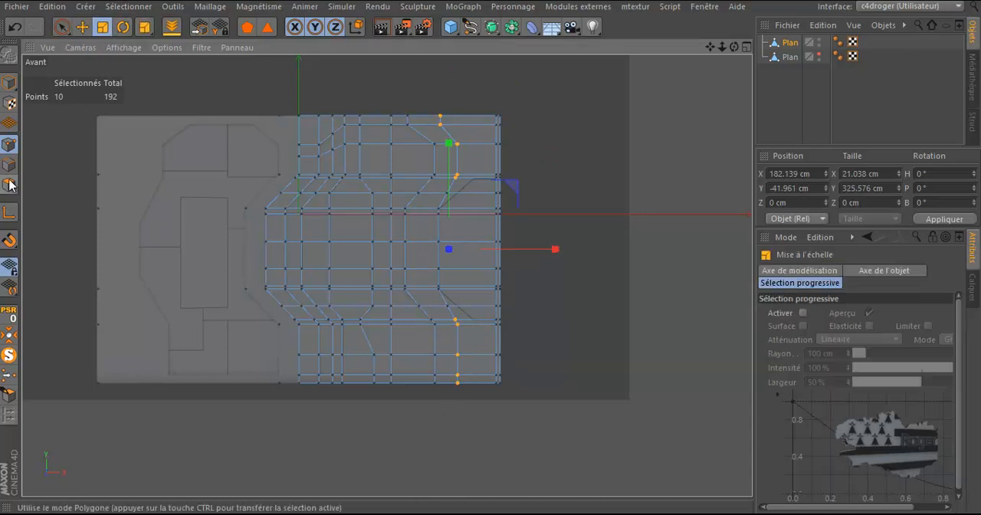
left_click(10, 212)
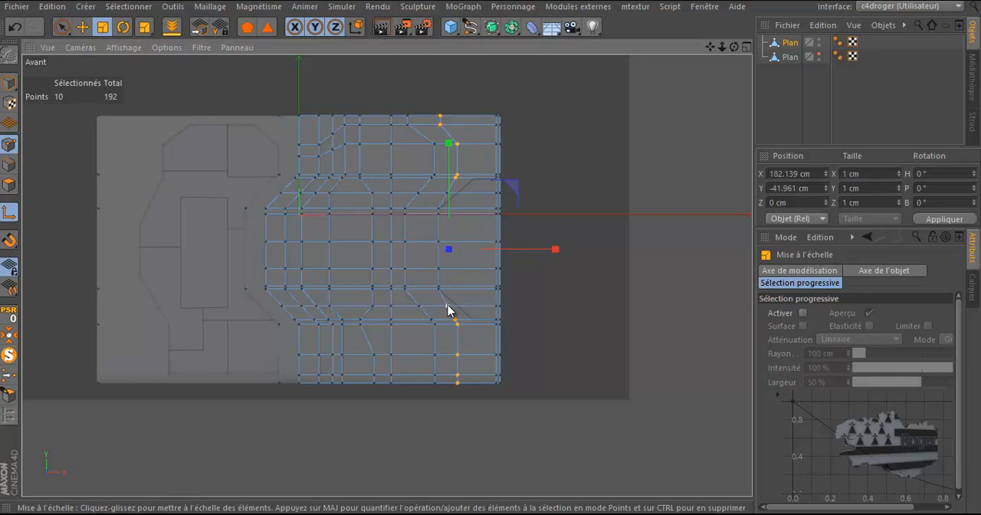
left_click(448, 306)
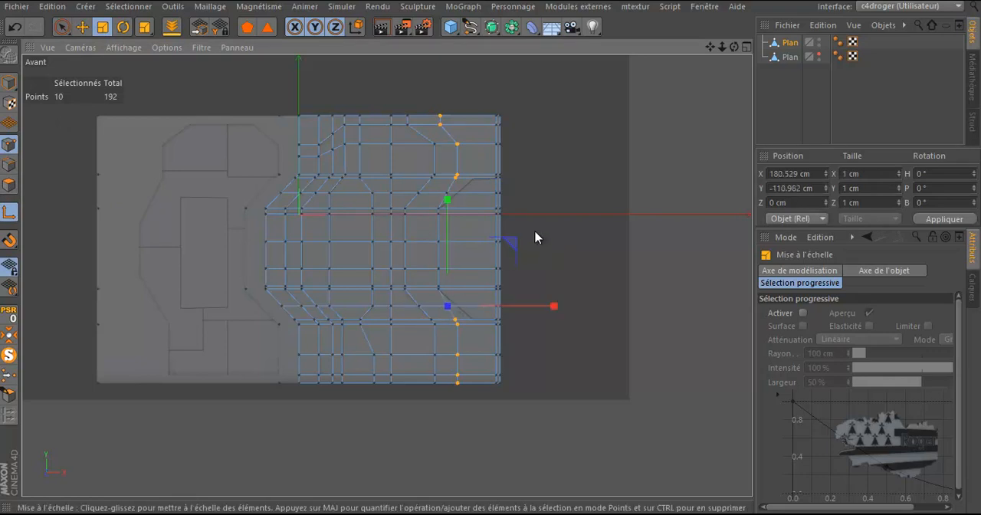
left_click(9, 213)
left_click_drag(555, 308, 460, 317)
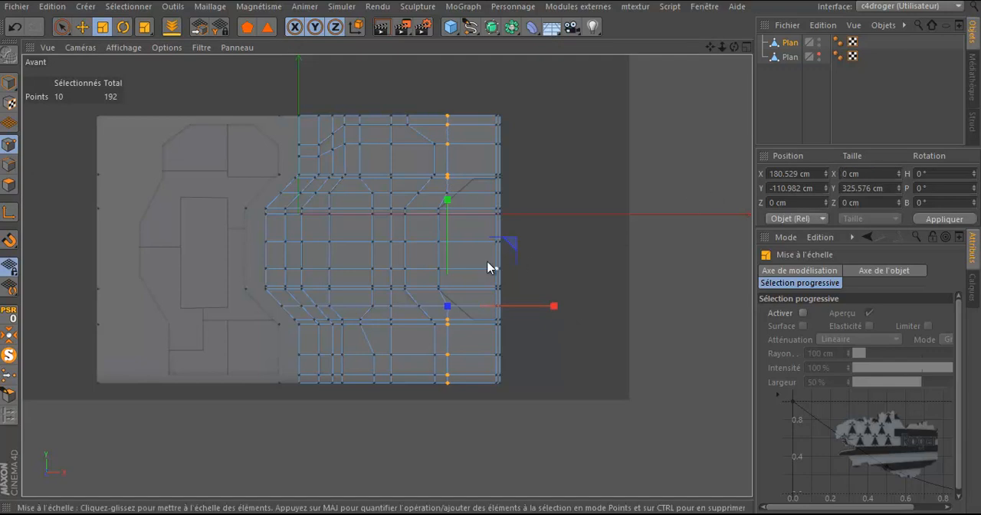
left_click(82, 27)
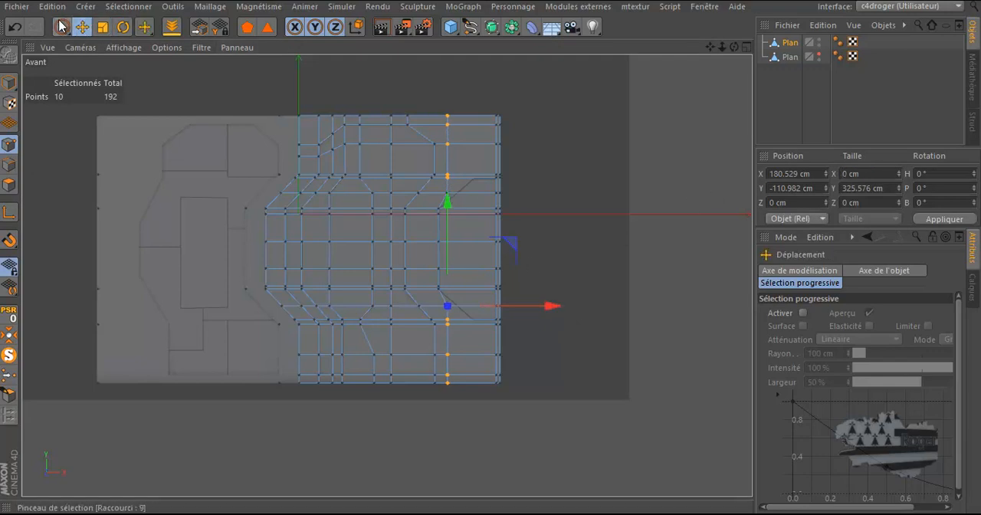
Step: Move the vertical loop's ten upper and lower points to X 210.699 cm, level with the corners of the shape at the plane's right edge
left_click(61, 27)
left_click(146, 48)
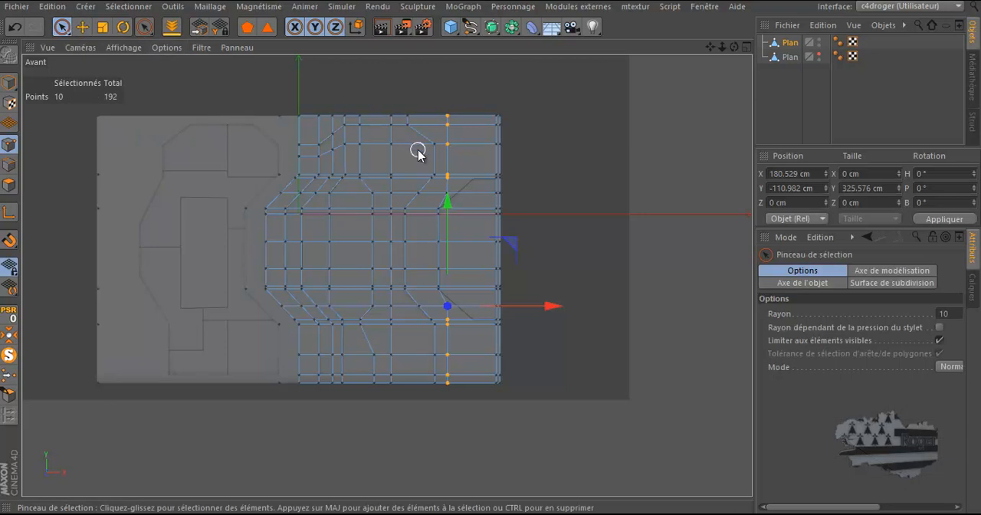
scroll(417, 149, "up", 4)
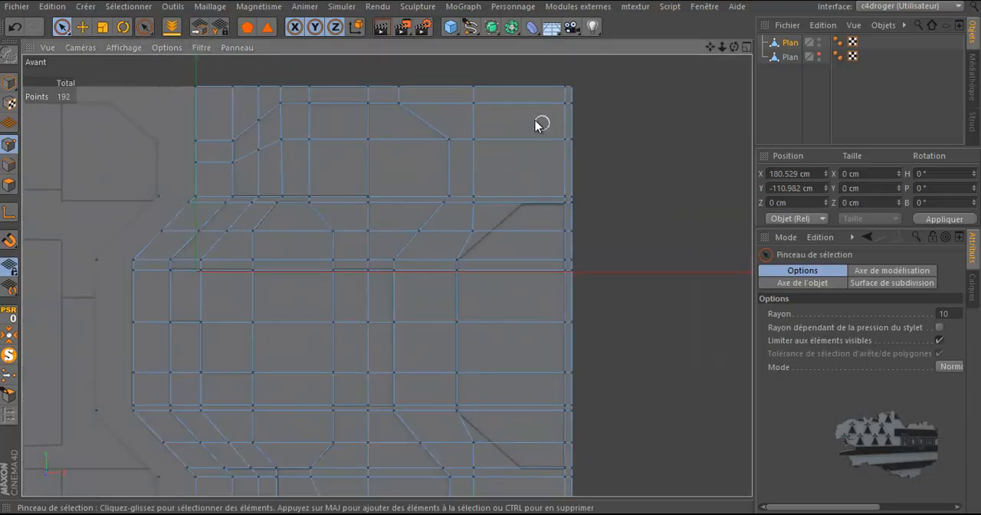
left_click_drag(473, 84, 472, 200)
scroll(505, 165, "down", 5)
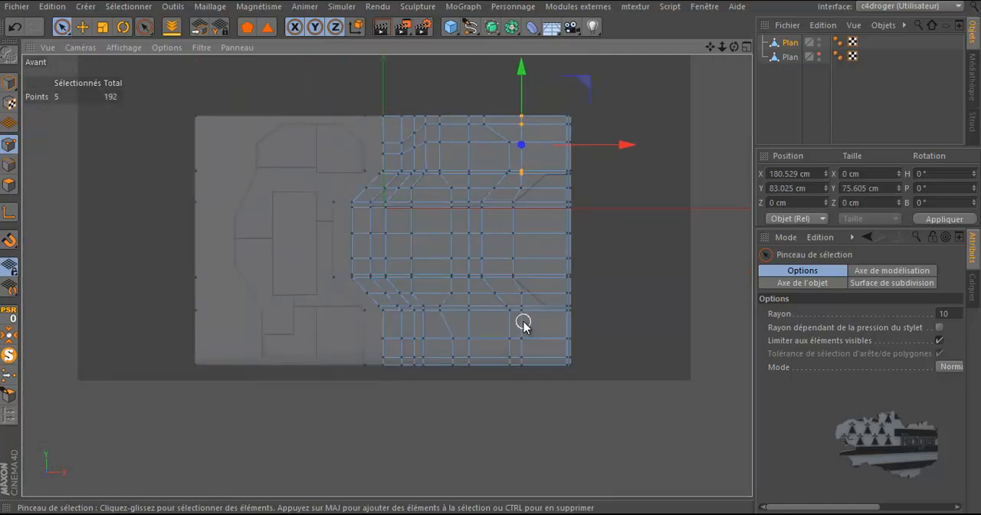
left_click_drag(522, 313, 521, 373)
left_click_drag(615, 246, 635, 246)
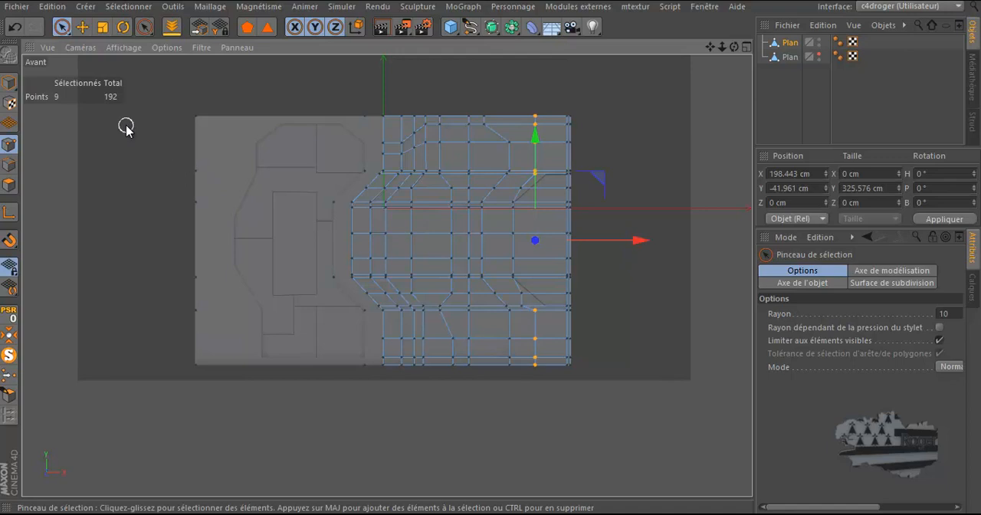
left_click(14, 27)
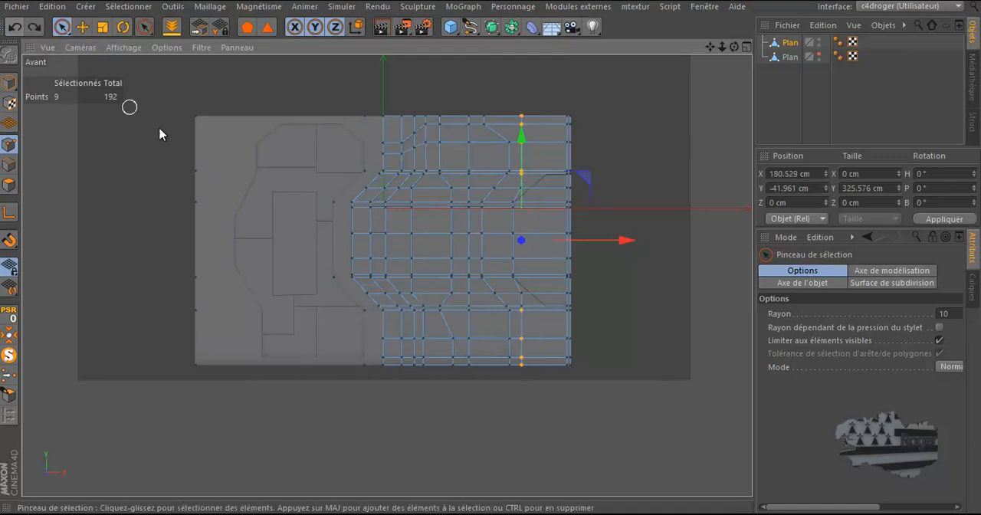
left_click(524, 310)
left_click_drag(623, 250, 648, 259)
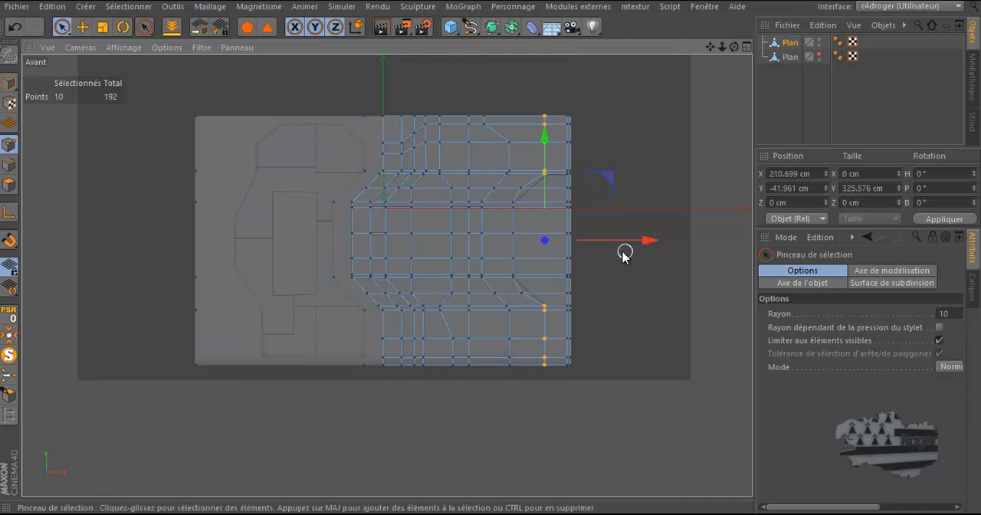
Step: Move the middle points of the right-edge shape's upper and lower slants together to about X 191 cm, onto the drawing's diagonal lines
scroll(574, 237, "up", 5)
scroll(558, 341, "up", 2)
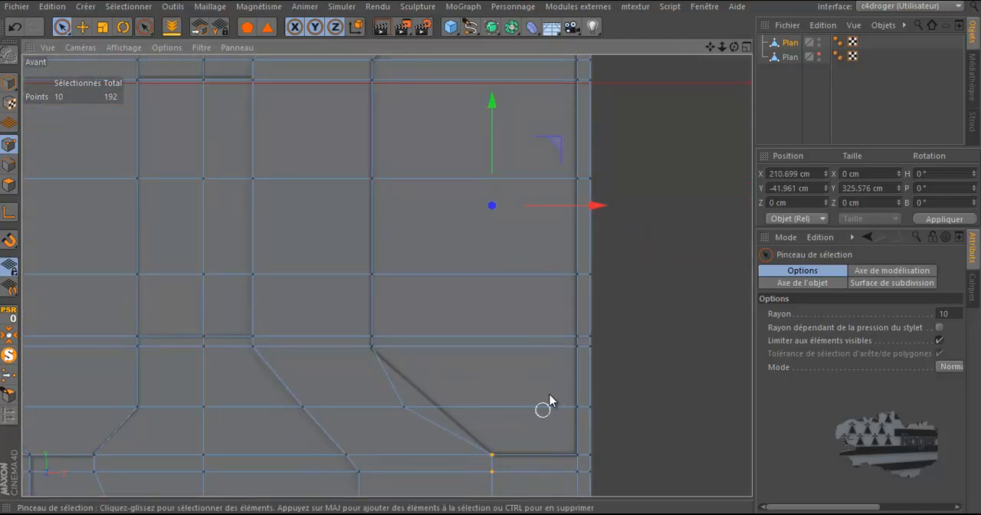
scroll(482, 335, "down", 2)
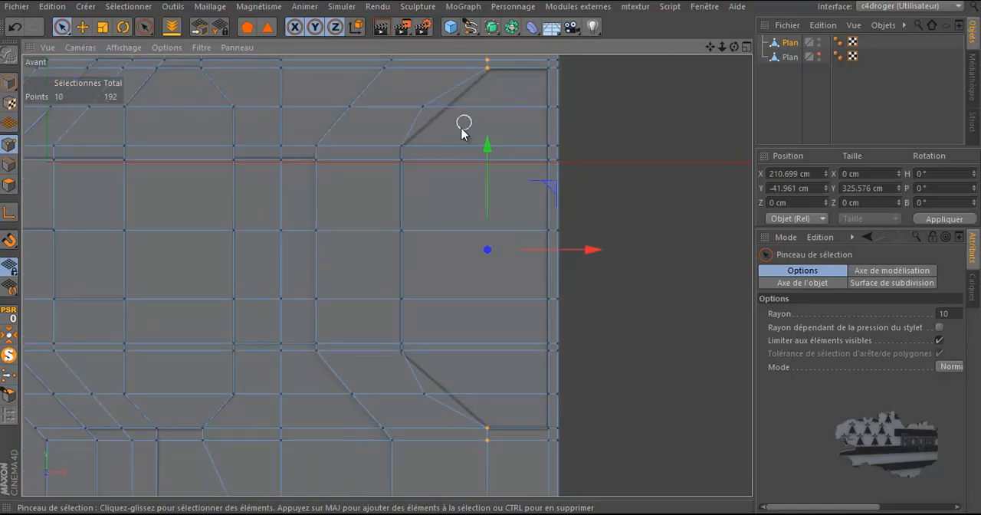
left_click(423, 392)
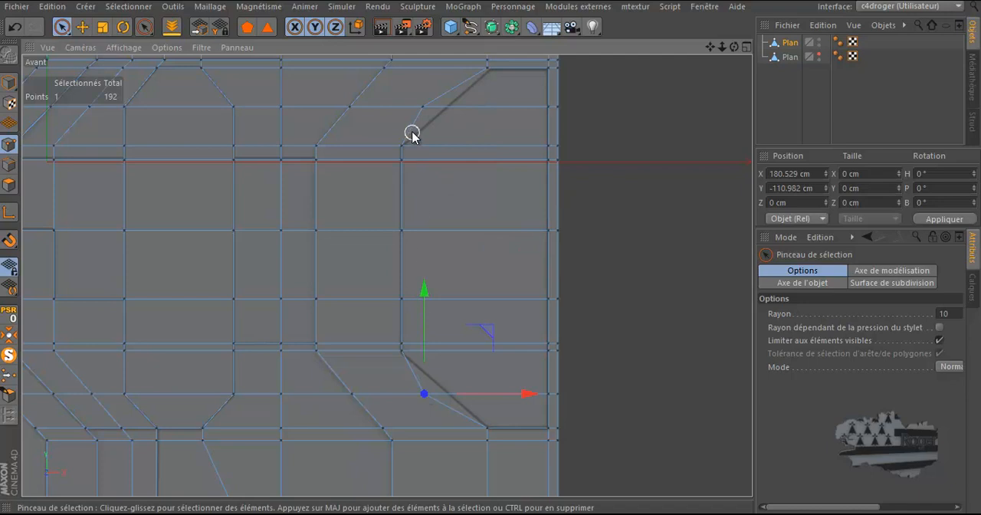
left_click(423, 106, "shift")
left_click_drag(526, 252, 549, 270)
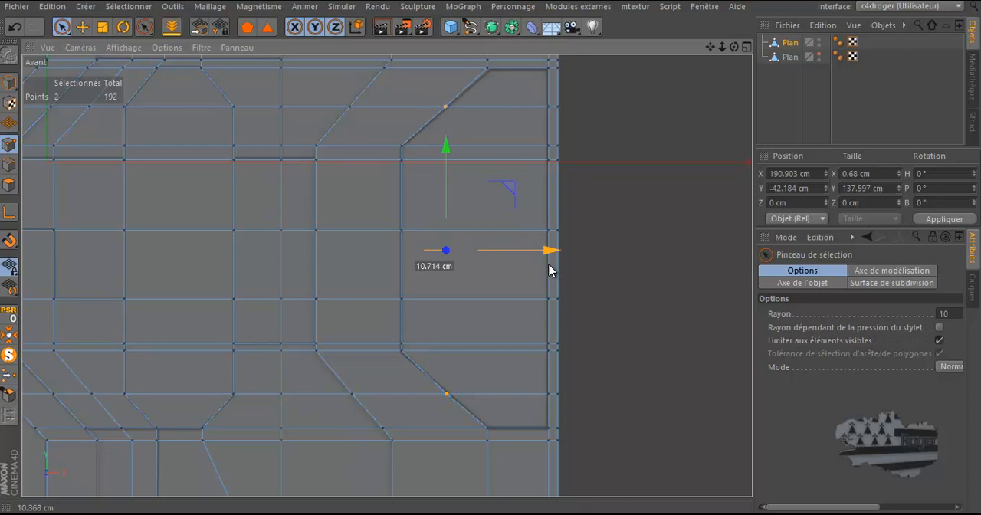
left_click_drag(549, 271, 551, 271)
Step: Lower the points at the inner ends of the right-edge shape's slants to Y -90.891 cm (lower) and Y 7.324 cm (upper)
scroll(401, 398, "up", 5)
left_click(400, 303)
left_click_drag(399, 246, 399, 248)
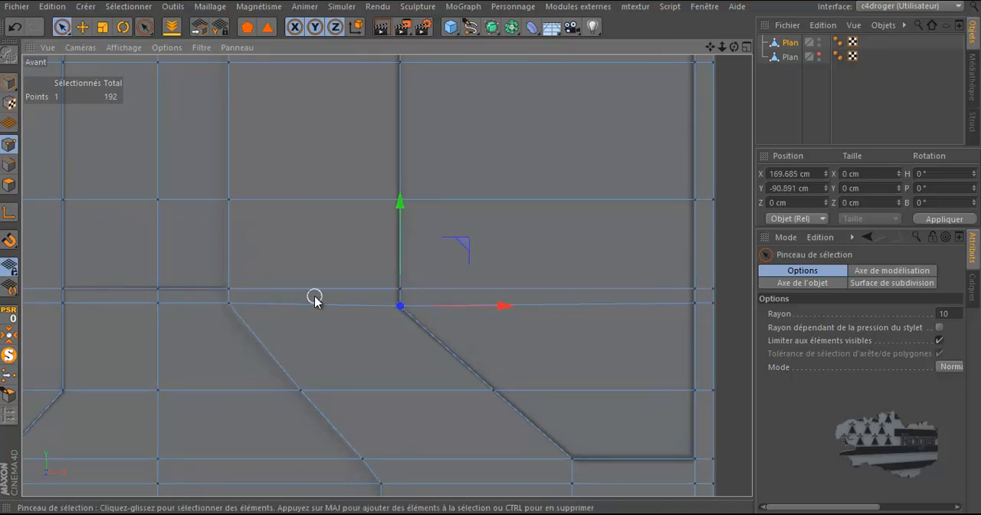
scroll(314, 296, "down", 5)
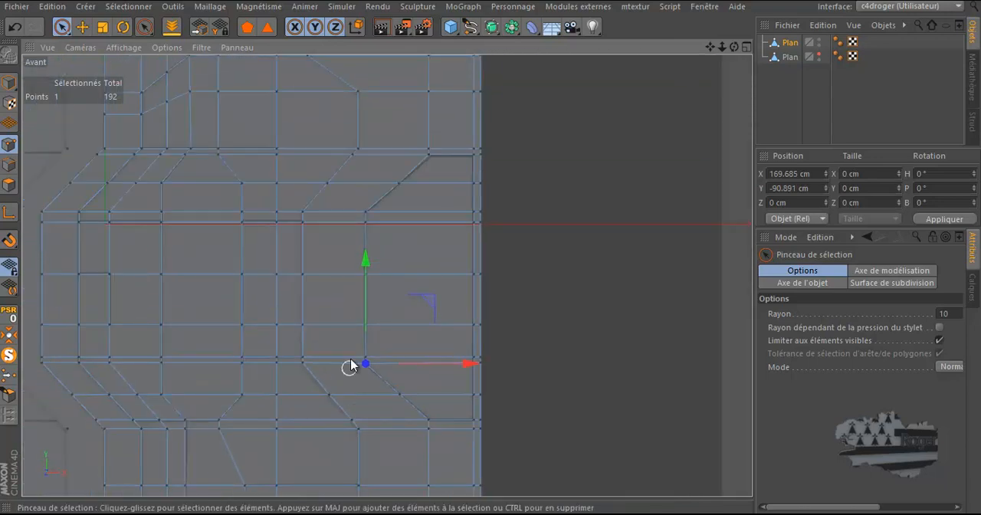
scroll(377, 173, "up", 6)
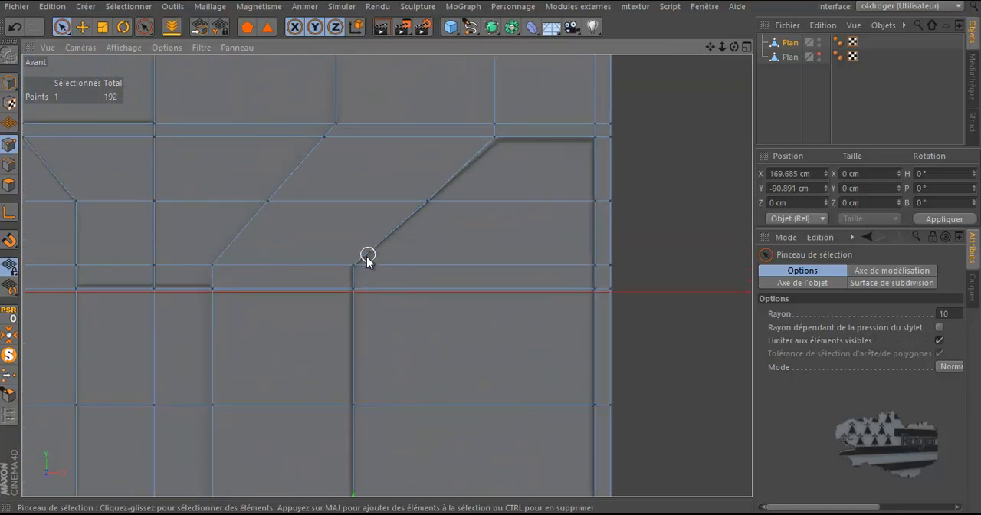
left_click(352, 265)
left_click_drag(354, 209, 354, 211)
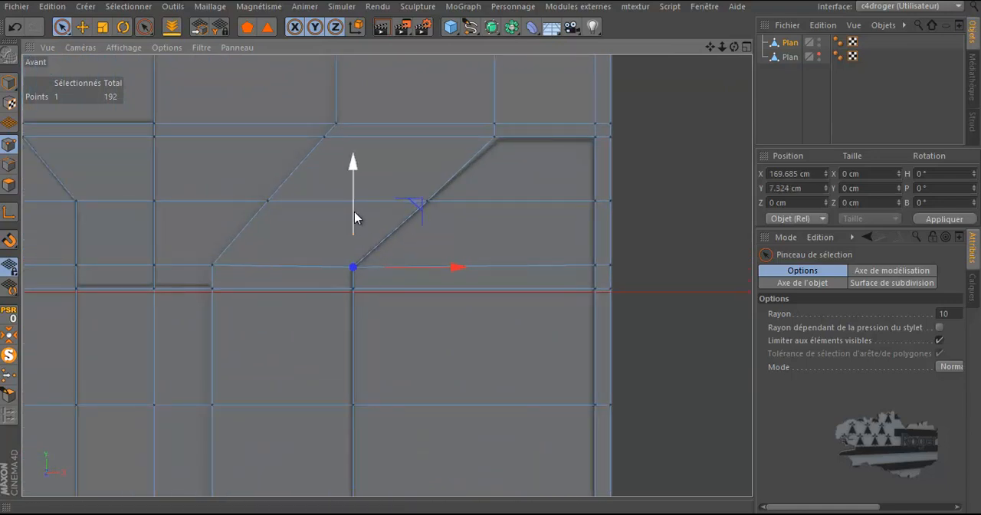
Step: Nudge the upper outer corner point of the right-edge shape's slant in X onto the drawing's corner, and clear the selection
left_click(498, 138)
left_click_drag(539, 140, 565, 128)
left_click(494, 123)
left_click(674, 197)
scroll(674, 197, "down", 6)
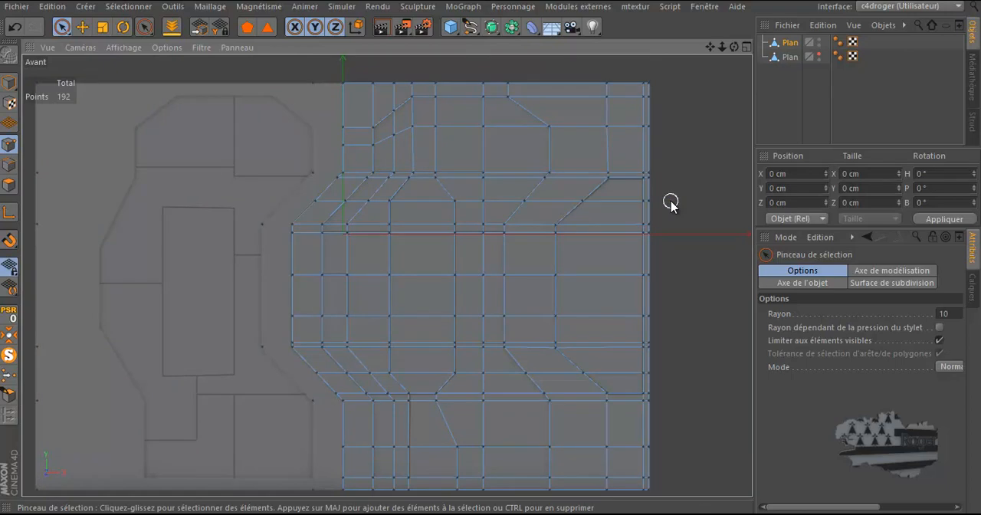
Step: Optimize the mesh in the perspective view to remove the isolated points left beside the half plane
middle_click(423, 206)
middle_click(345, 204)
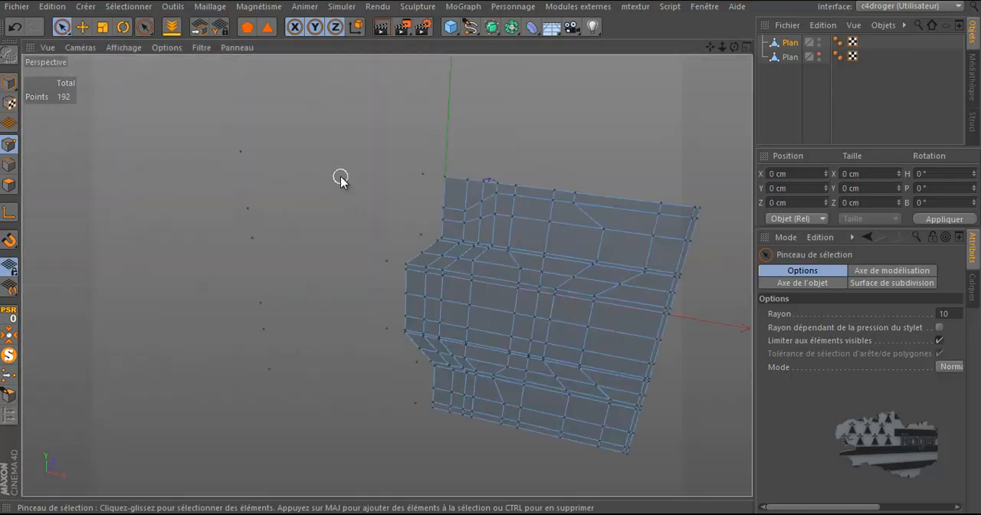
right_click(328, 118)
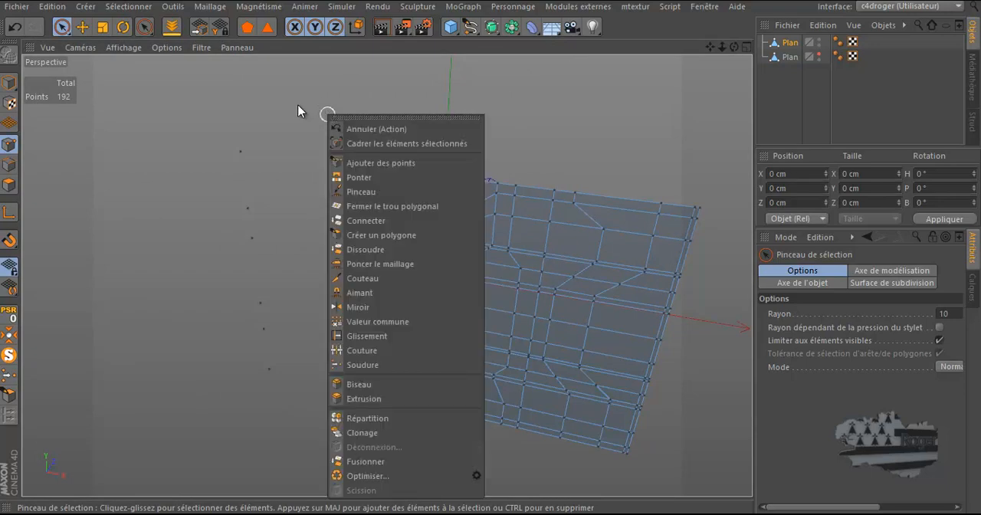
left_click(299, 114)
left_click_drag(242, 150, 265, 333)
left_click(197, 112)
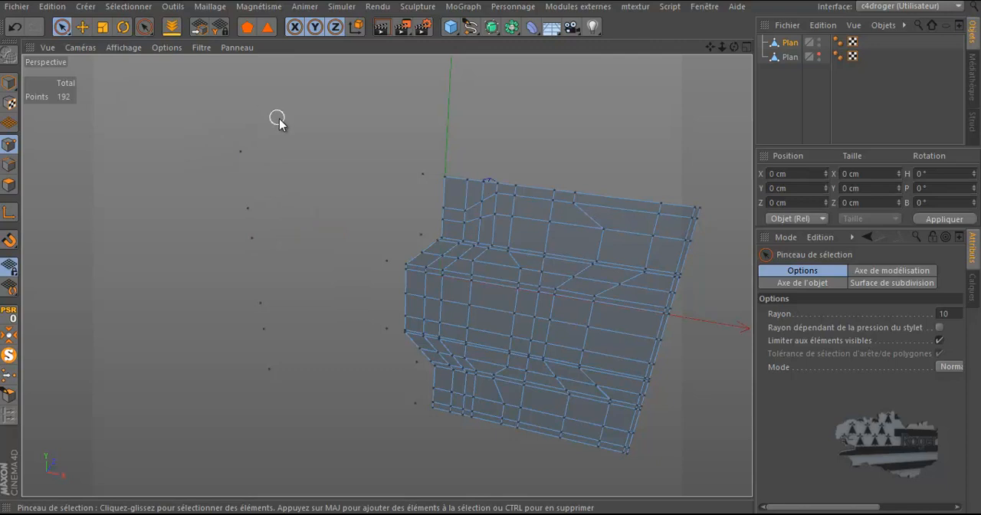
right_click(310, 145)
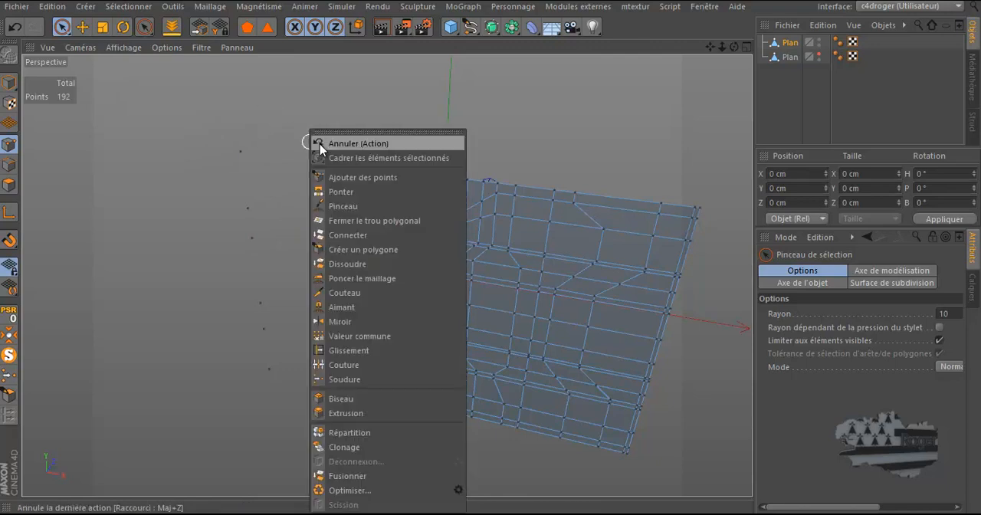
left_click(343, 483)
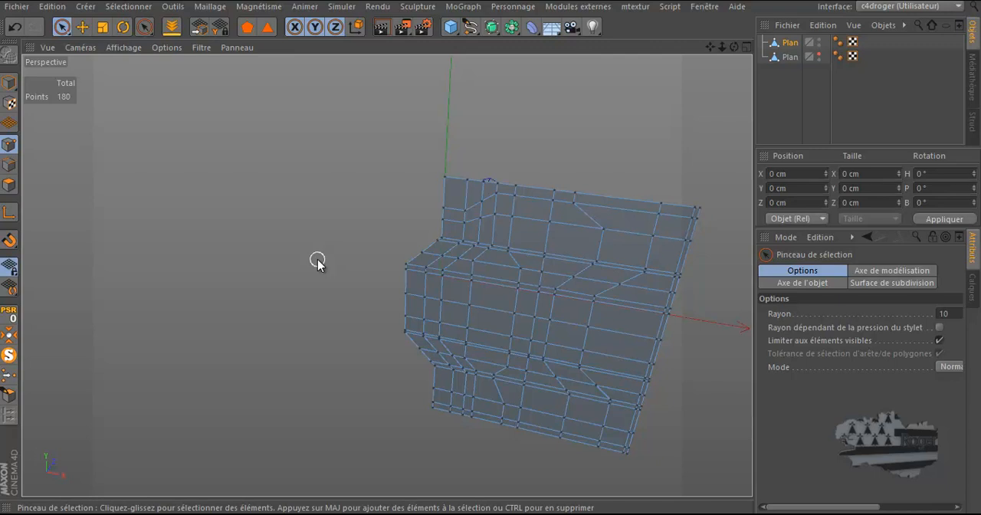
left_click_drag(718, 356, 664, 331, "alt")
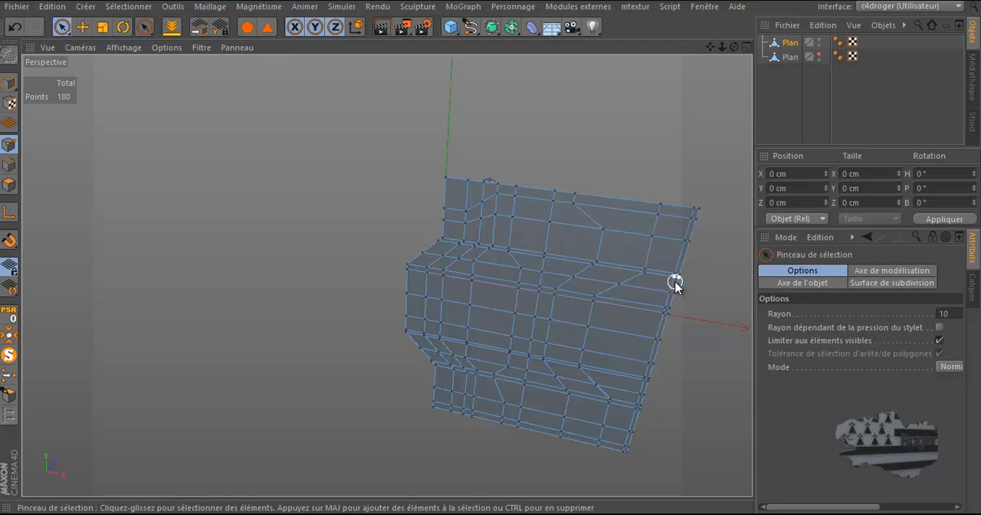
scroll(675, 282, "up", 3)
mouse_move(734, 46)
left_mouse_down()
mouse_move(493, 253)
mouse_move(491, 171)
left_mouse_up()
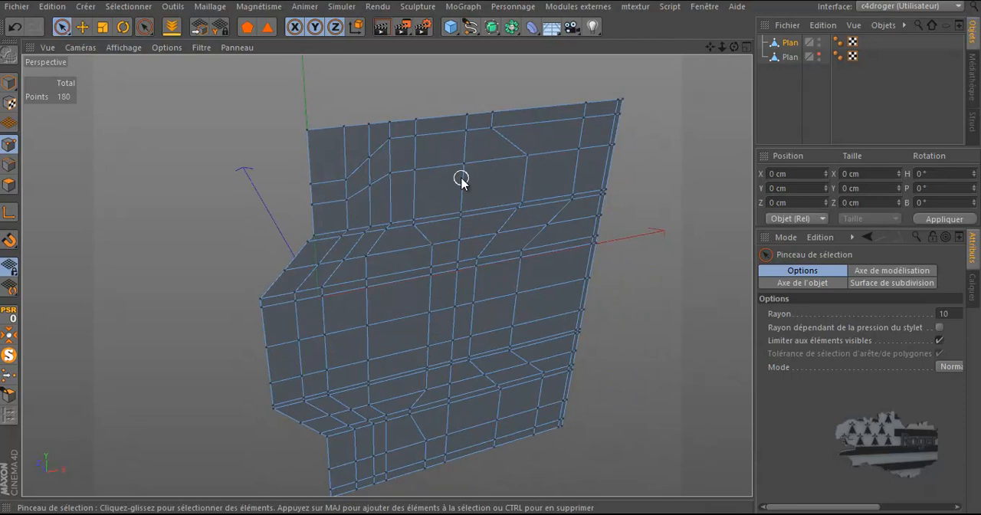
Step: Select all polygons inside the large central shape in the front view, from the upper octagon through the middle to the lower panels
left_click(8, 186)
middle_click(207, 258)
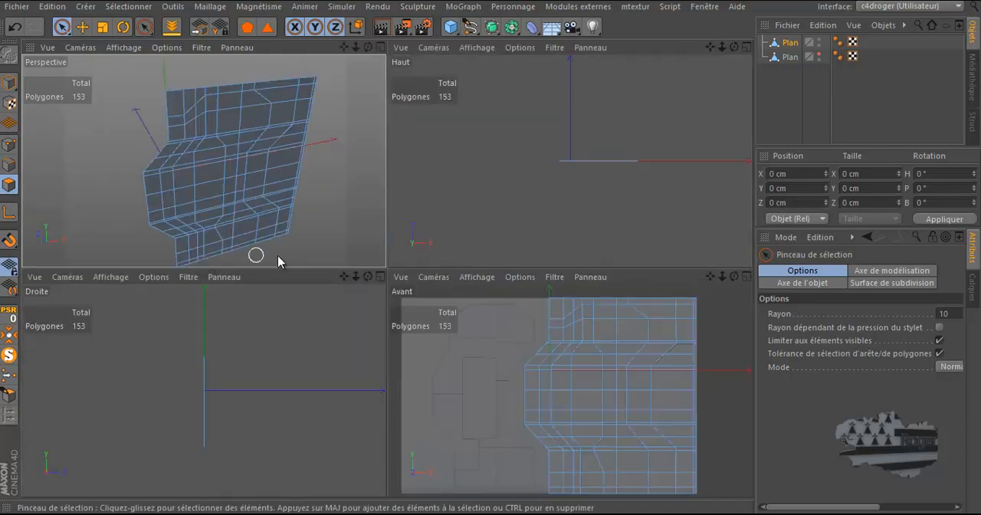
middle_click(506, 349)
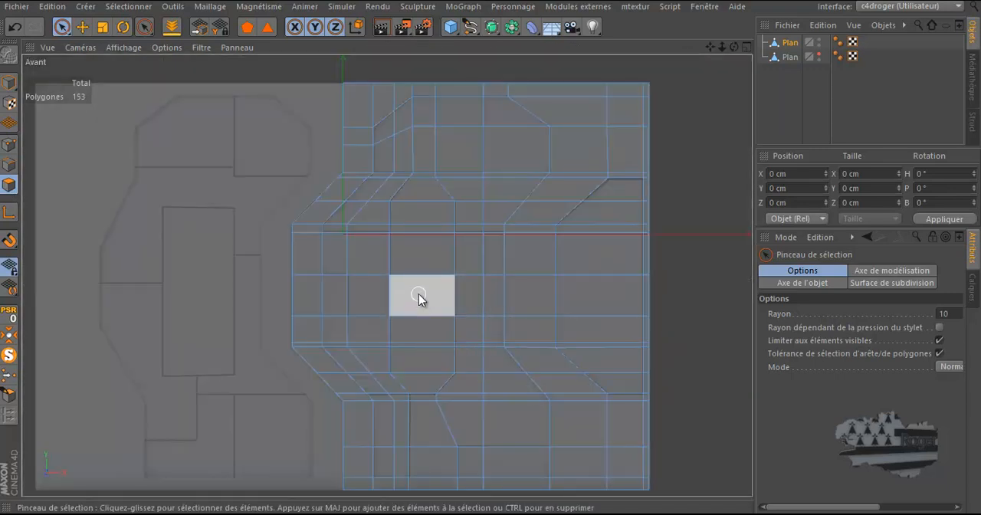
mouse_move(401, 152)
left_mouse_down()
mouse_move(489, 153)
mouse_move(471, 283)
left_mouse_up()
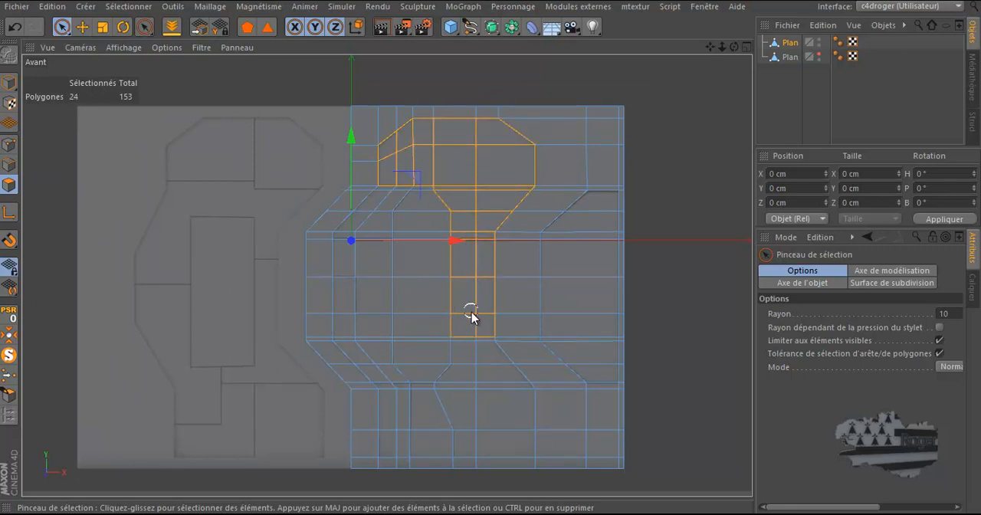
mouse_move(475, 355)
left_mouse_down()
mouse_move(508, 432)
mouse_move(440, 441)
mouse_move(449, 443)
mouse_move(433, 426)
mouse_move(467, 383)
mouse_move(434, 381)
mouse_move(436, 190)
mouse_move(431, 219)
mouse_move(391, 212)
mouse_move(378, 272)
left_mouse_up()
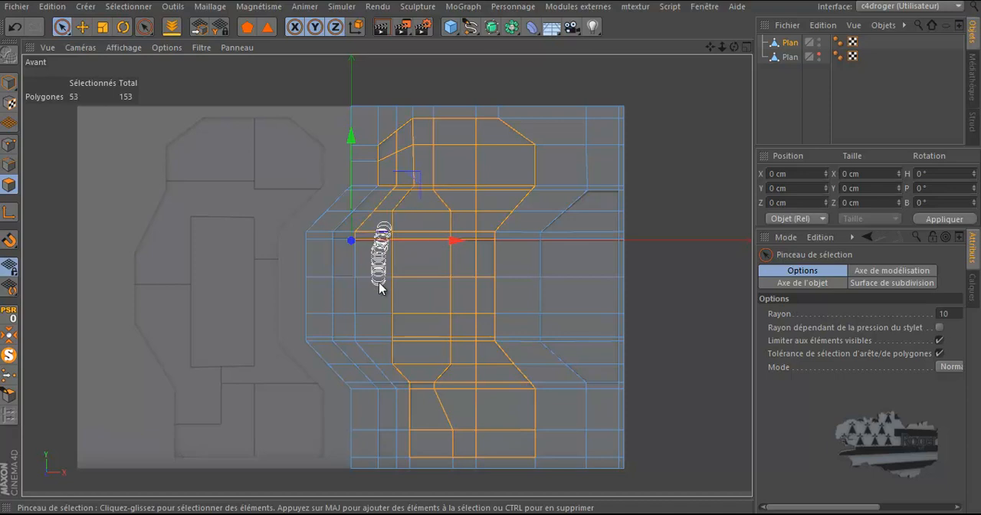
mouse_move(392, 354)
left_mouse_down()
mouse_move(404, 386)
mouse_move(399, 436)
mouse_move(397, 405)
left_mouse_up()
mouse_move(371, 356)
left_mouse_down()
mouse_move(355, 344)
mouse_move(357, 243)
mouse_move(394, 186)
mouse_move(412, 178)
left_mouse_up()
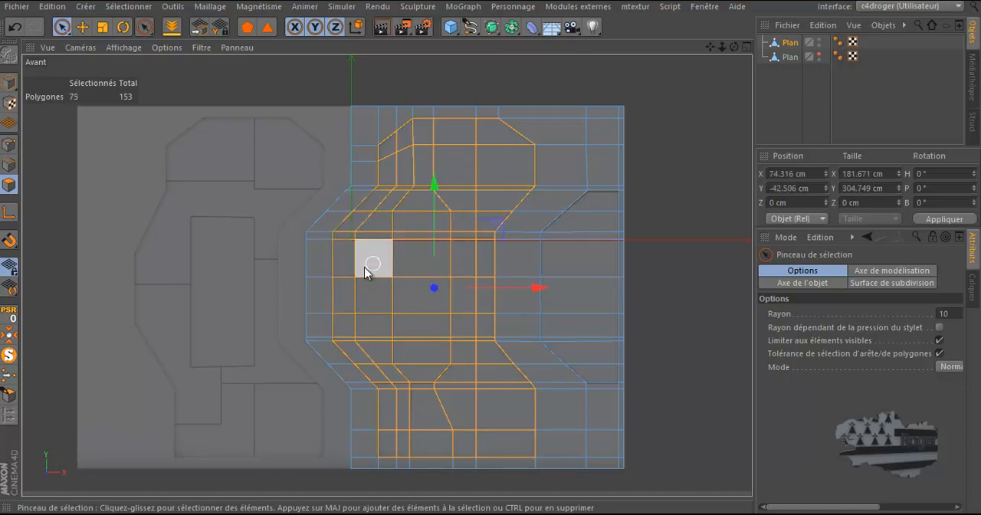
scroll(295, 301, "up", 1)
scroll(295, 302, "up", 1)
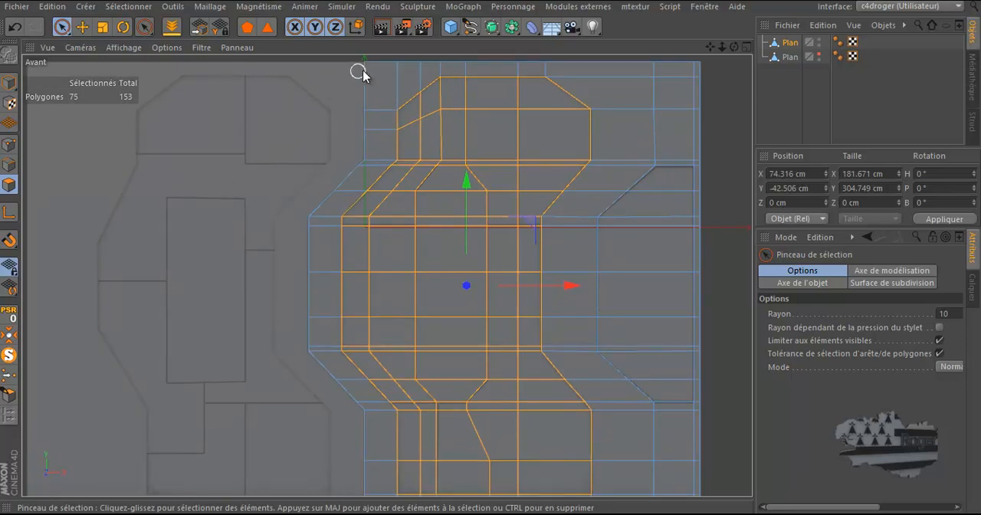
left_click(82, 27)
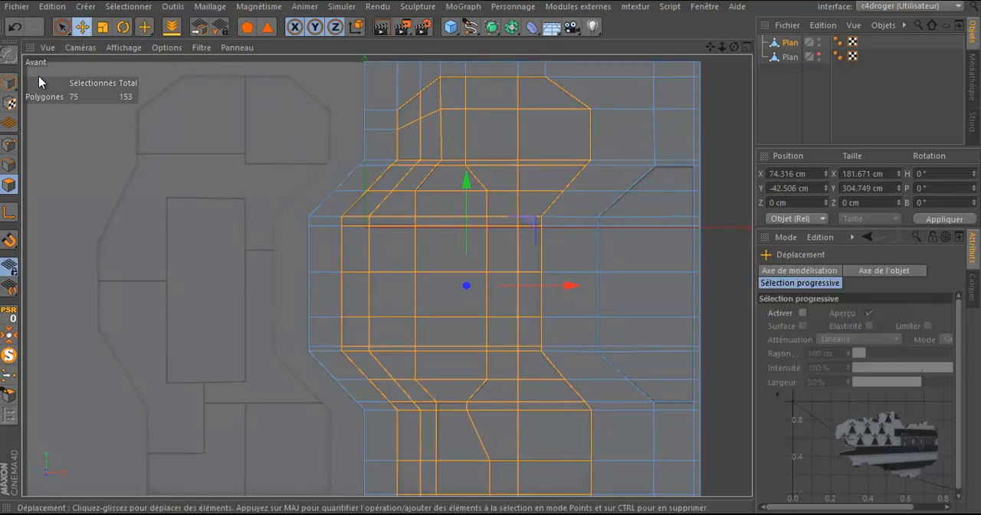
left_click(10, 144)
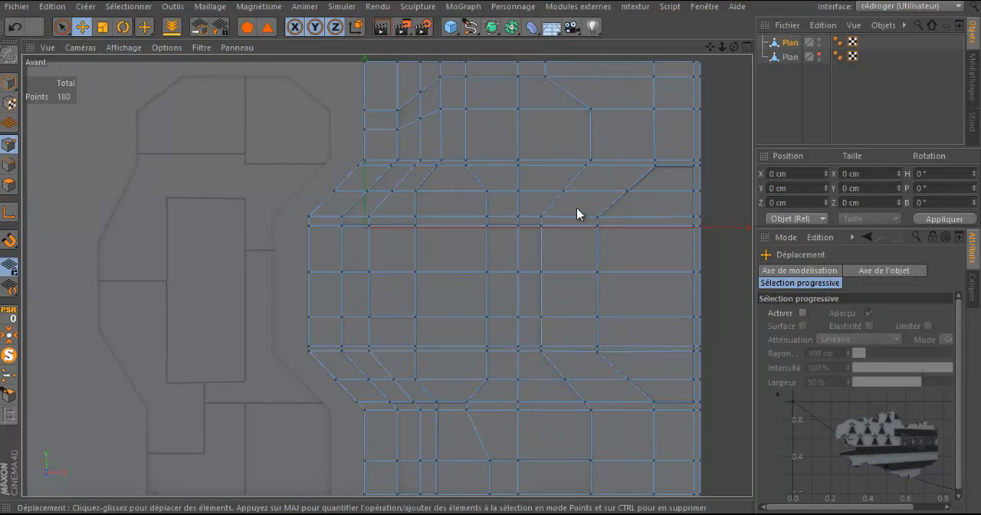
scroll(620, 463, "down", 3)
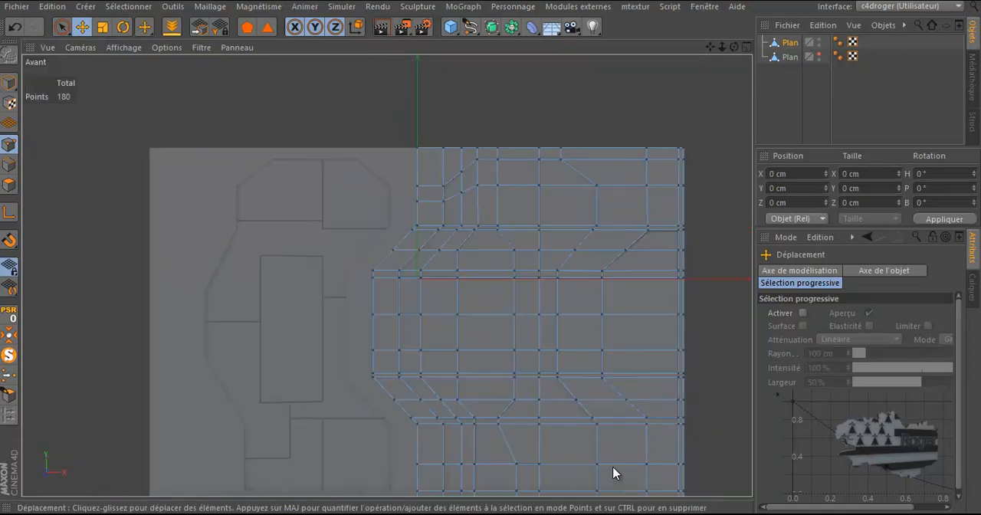
left_click_drag(709, 46, 712, 1)
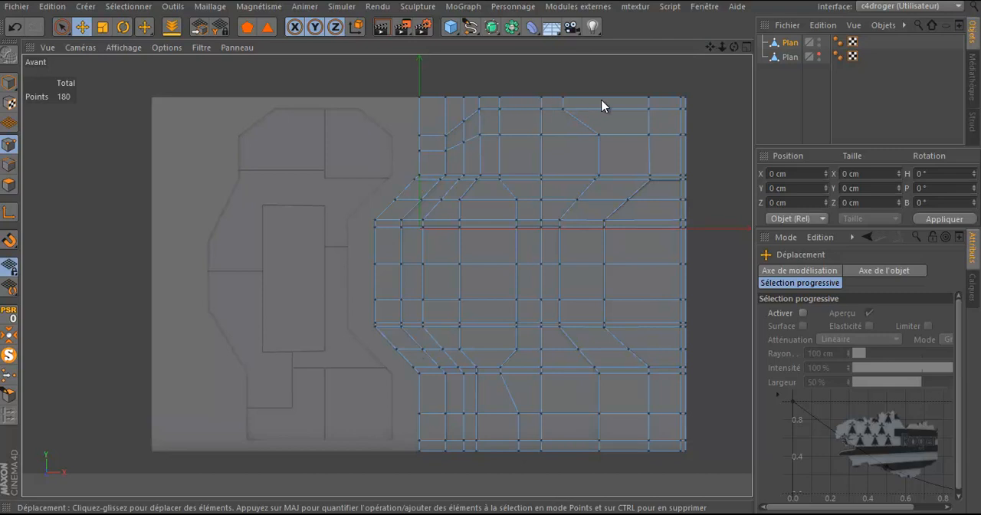
Step: Add the polygons of the slanted shape at the plane's right edge to the central shape's polygon selection
left_click(9, 184)
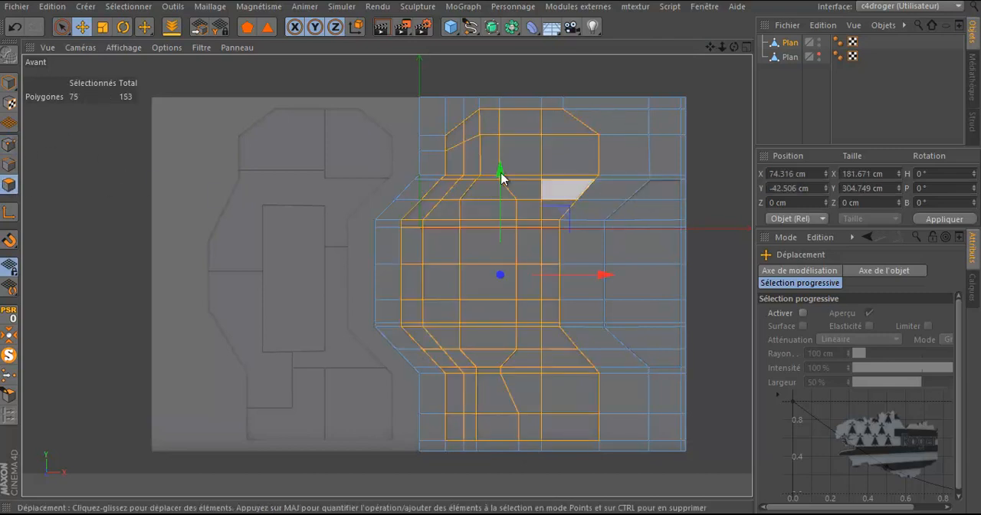
left_click(69, 29)
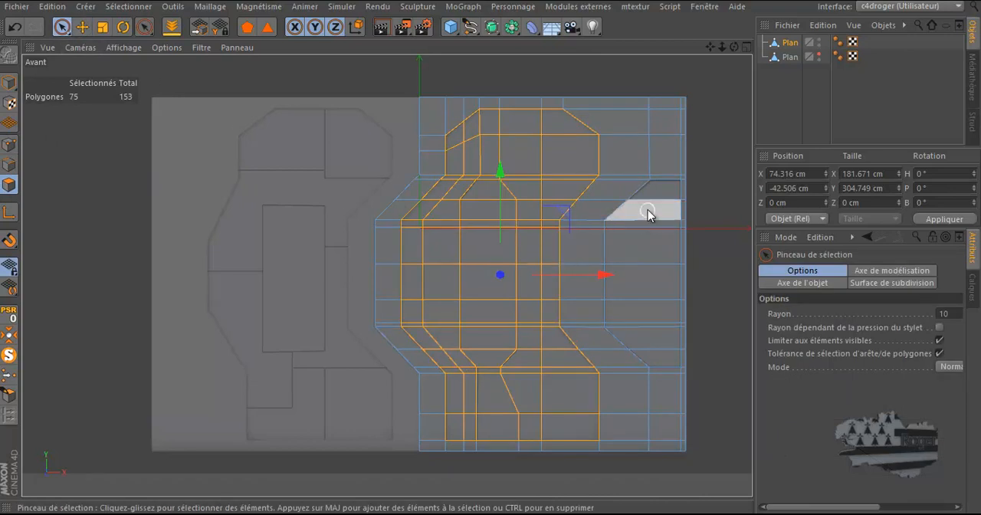
mouse_move(643, 206)
left_mouse_down("shift")
mouse_move(653, 337)
mouse_move(743, 274)
left_mouse_up("shift")
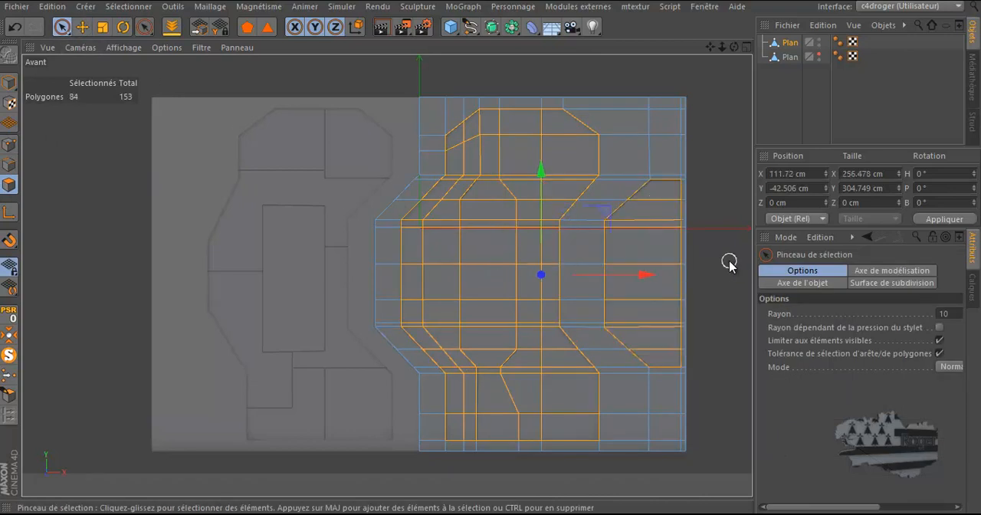
Step: Store the selected polygons of the central and right-edge shapes as a polygon selection tag on the right half plane
middle_click(344, 230)
middle_click(344, 228)
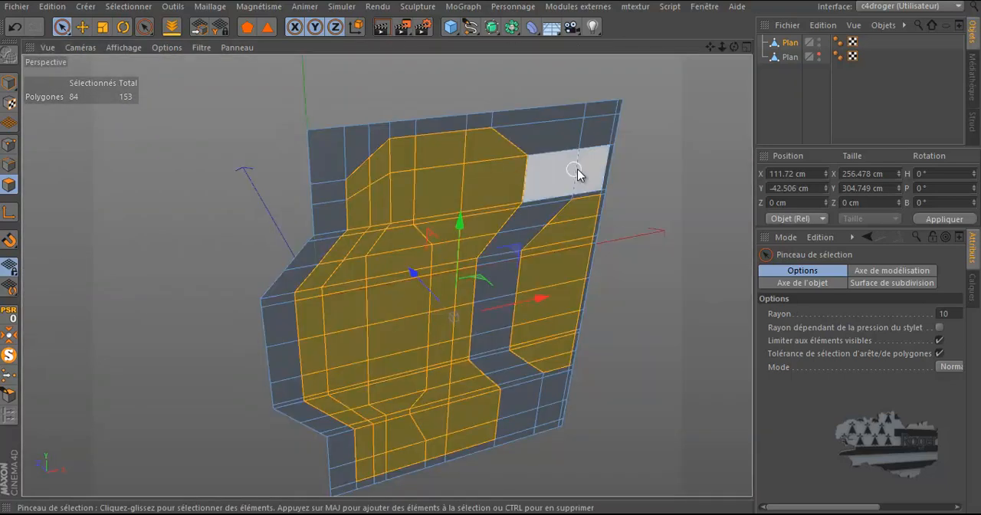
left_click_drag(735, 47, 490, 253)
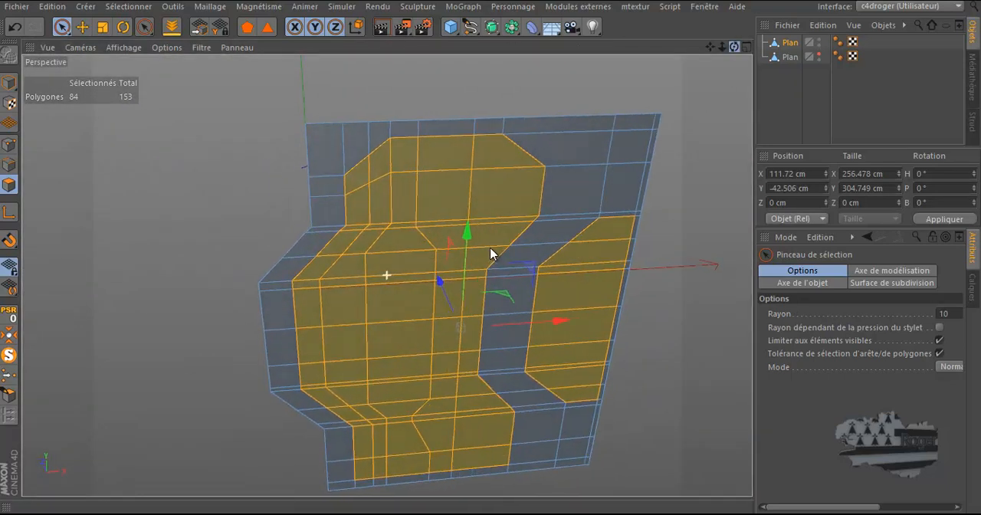
scroll(710, 111, "down", 2)
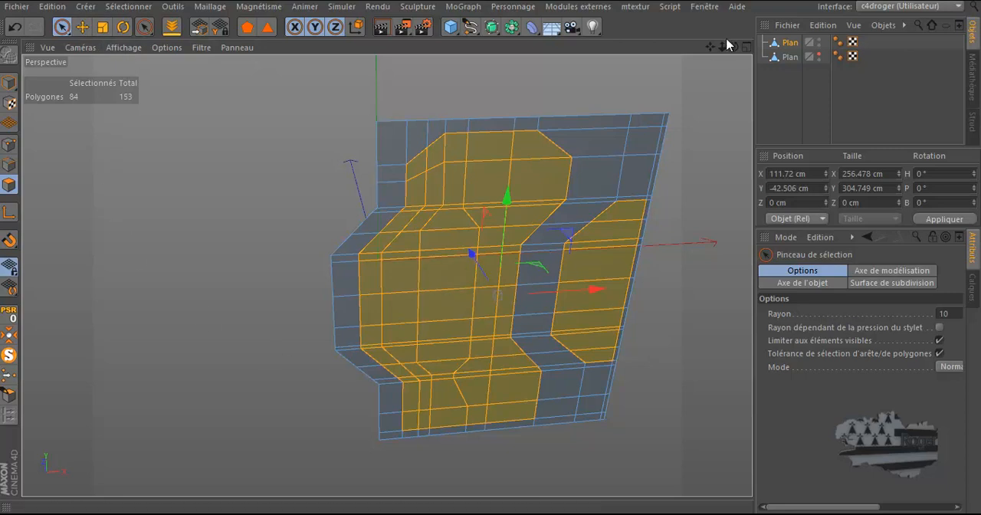
left_click_drag(733, 47, 654, 96)
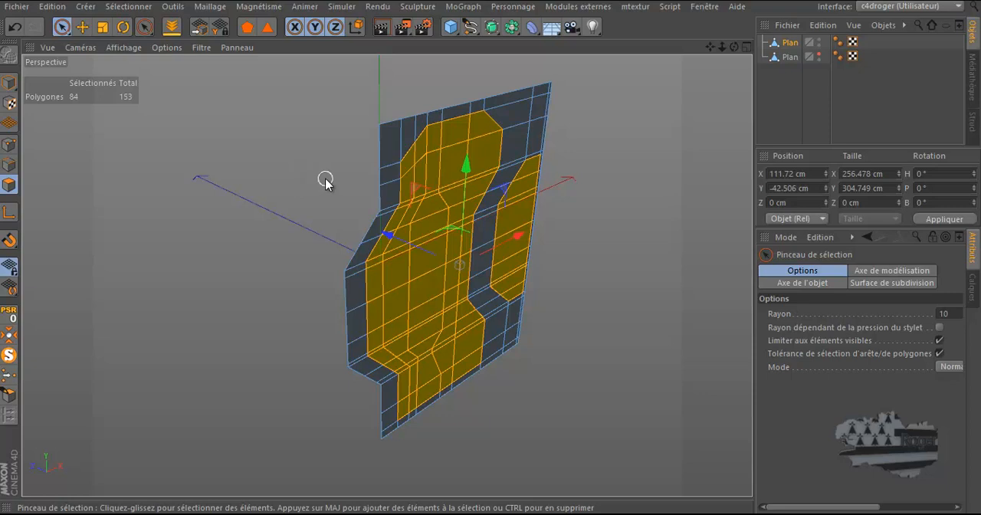
scroll(325, 181, "up", 2)
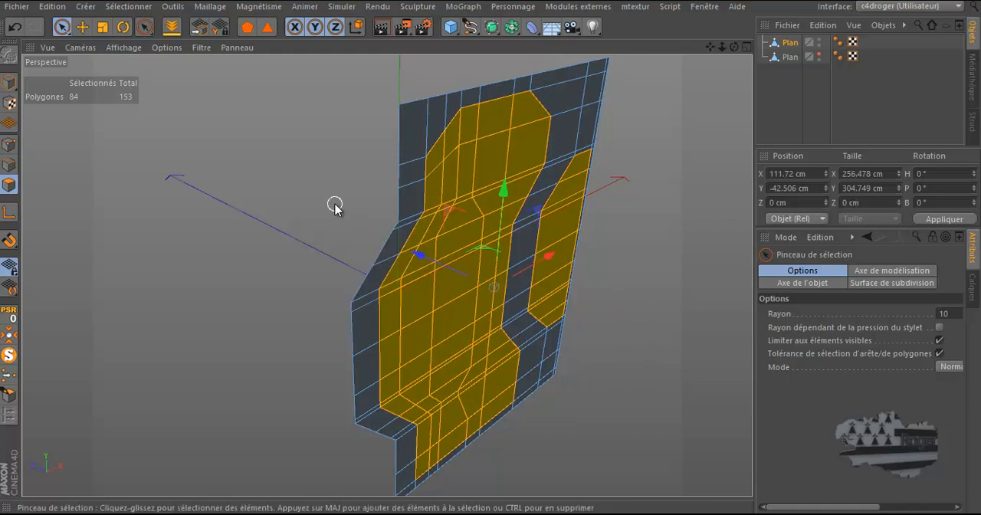
scroll(330, 206, "down", 2)
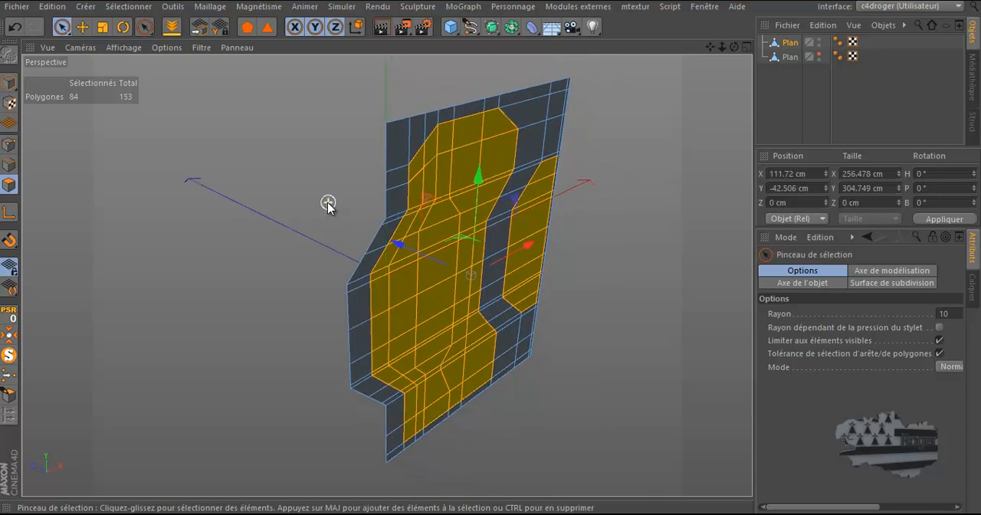
left_click(129, 6)
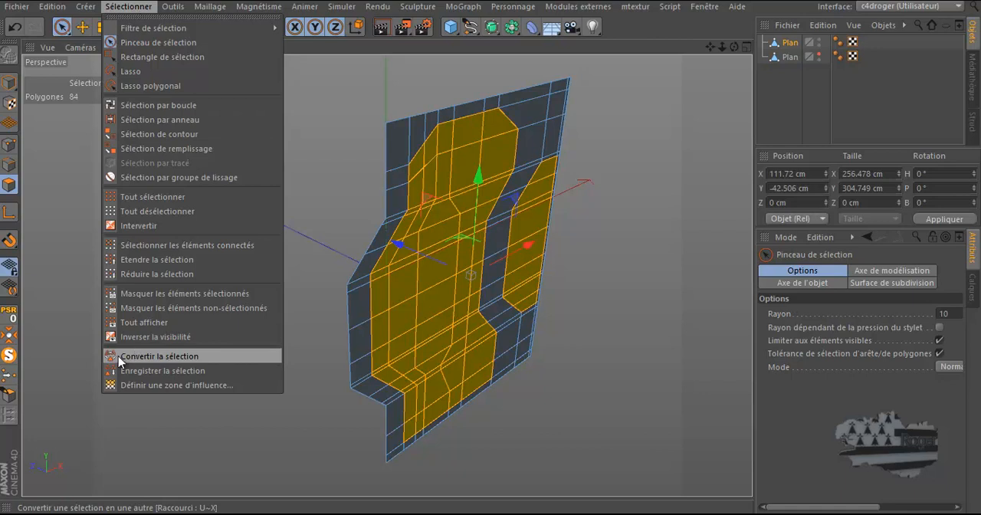
left_click(138, 372)
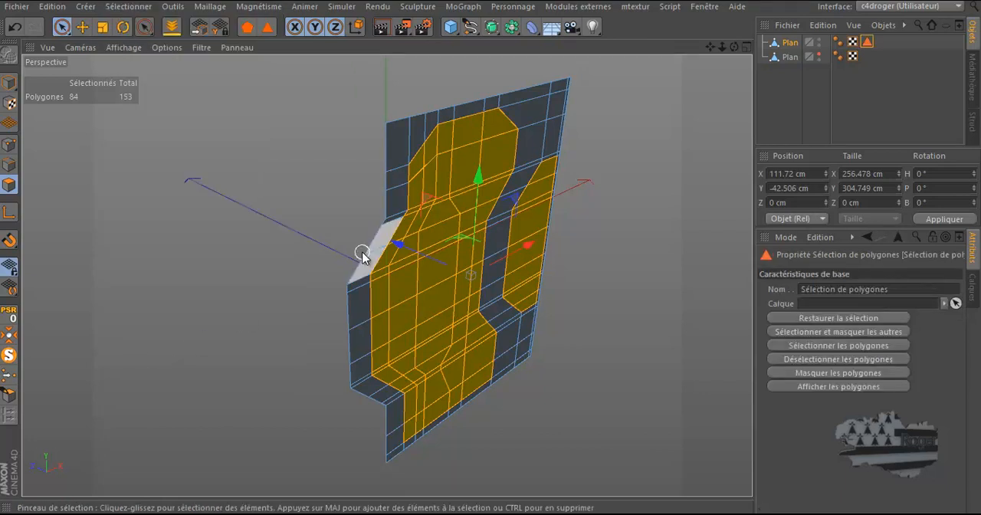
Step: Clear the polygon selection, restore it from the stored selection tag, and deselect the plane object
left_click(648, 137)
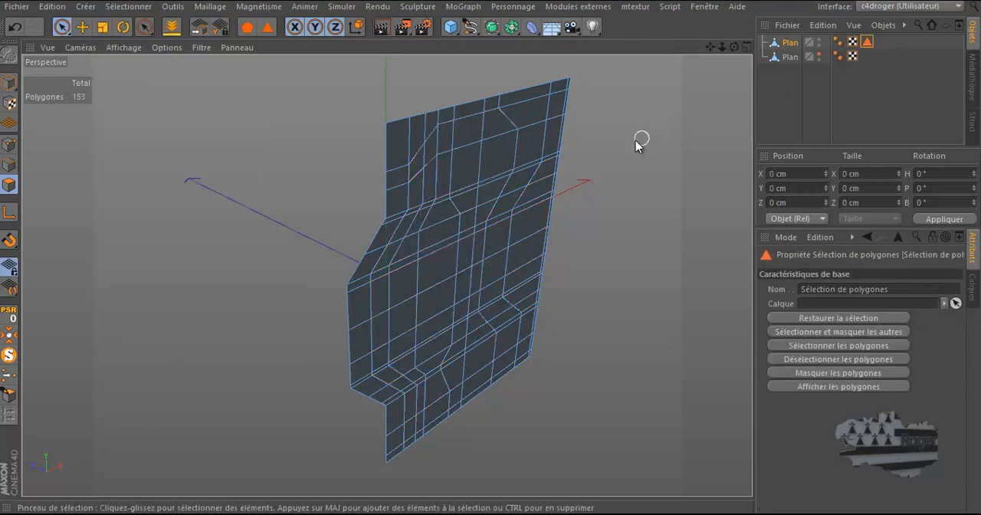
double_click(867, 43)
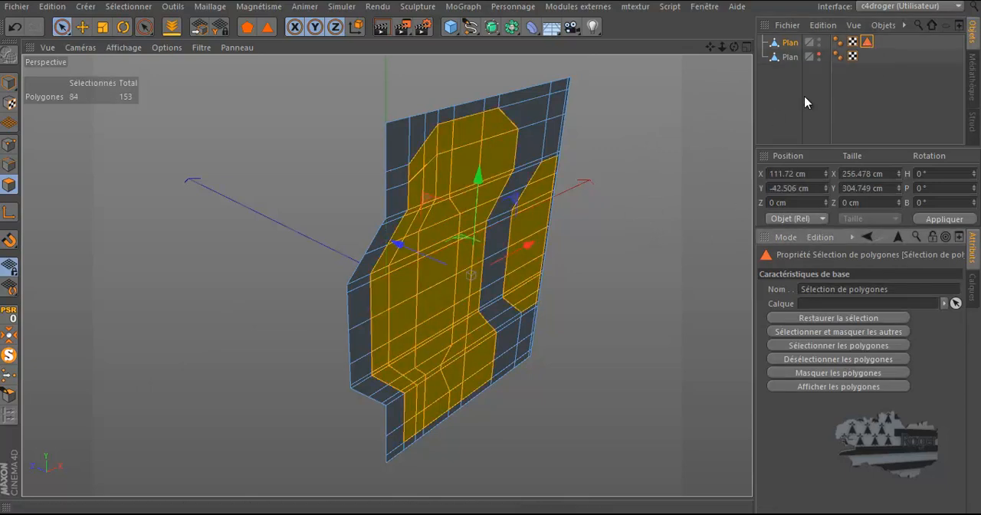
left_click(782, 103)
Step: In the front view, hide the right half plane, show the left half plane and select it
middle_click(687, 108)
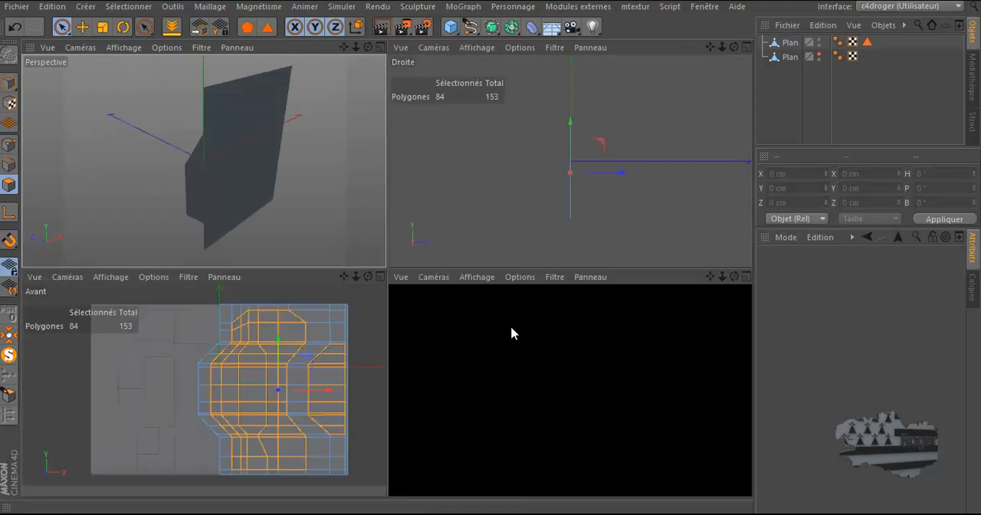
middle_click(495, 378)
scroll(528, 340, "down", 1)
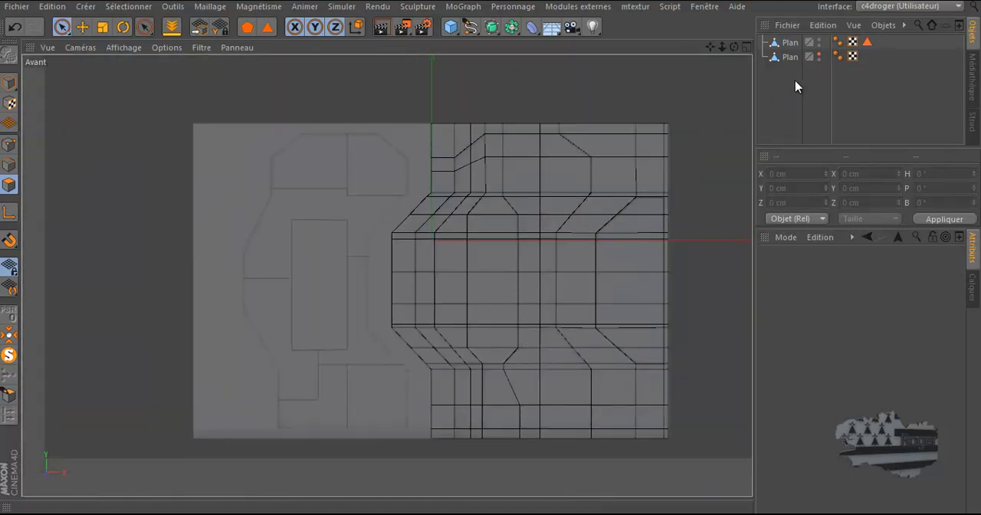
left_click(819, 40)
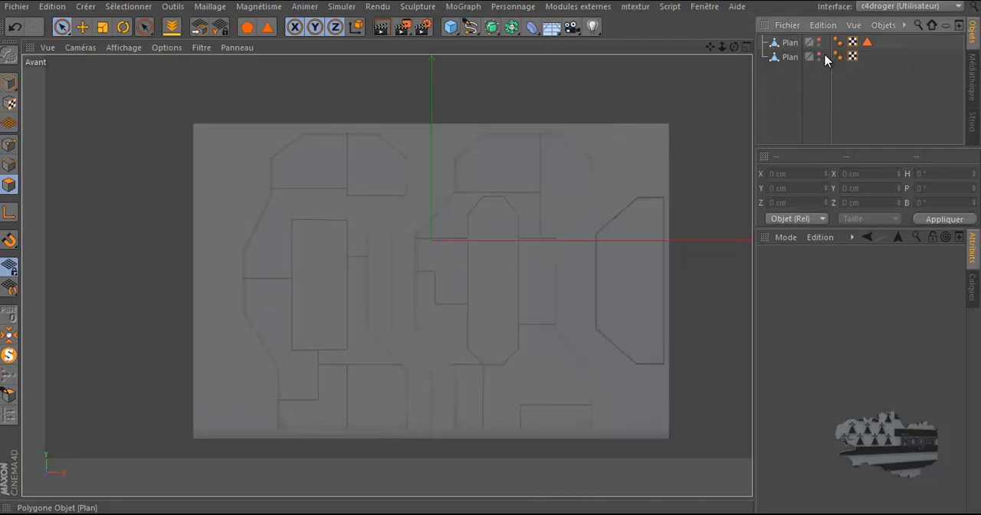
left_click(819, 56)
left_click(791, 57)
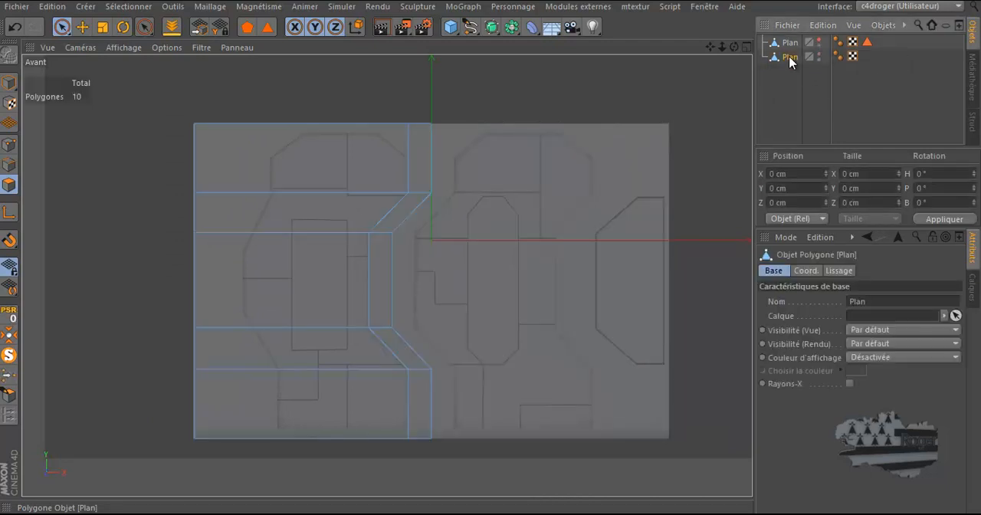
Step: Switch the left half plane to point editing with the Move tool
scroll(221, 250, "up", 2)
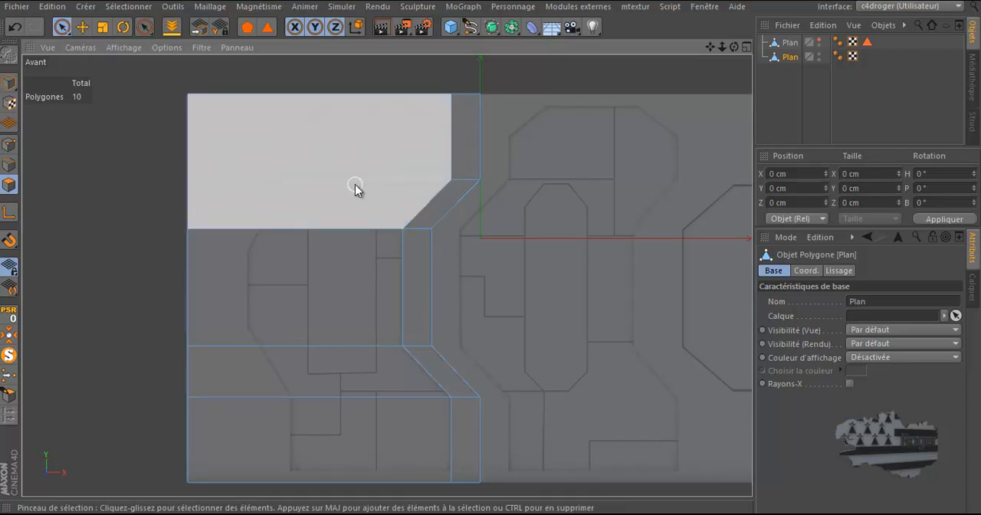
scroll(355, 184, "up", 2)
scroll(355, 184, "up", 1)
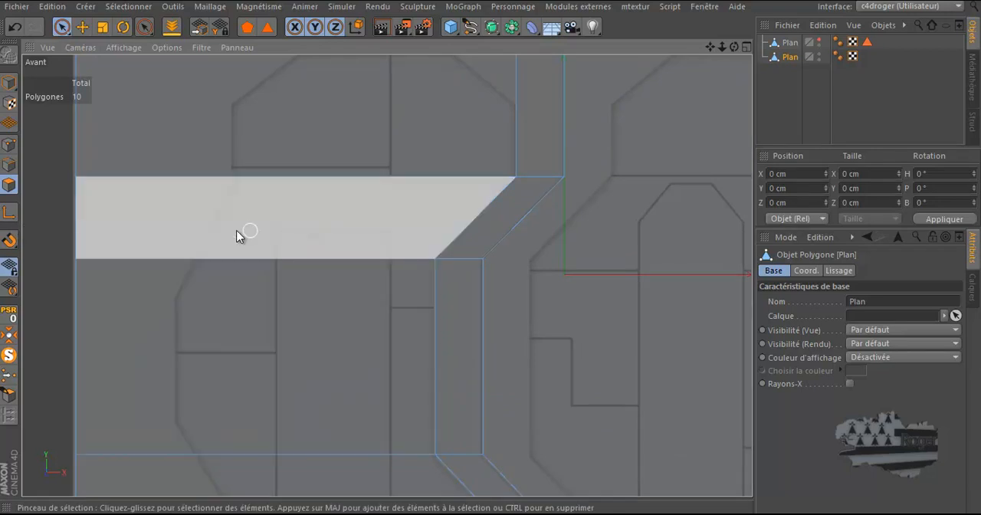
scroll(43, 218, "down", 1)
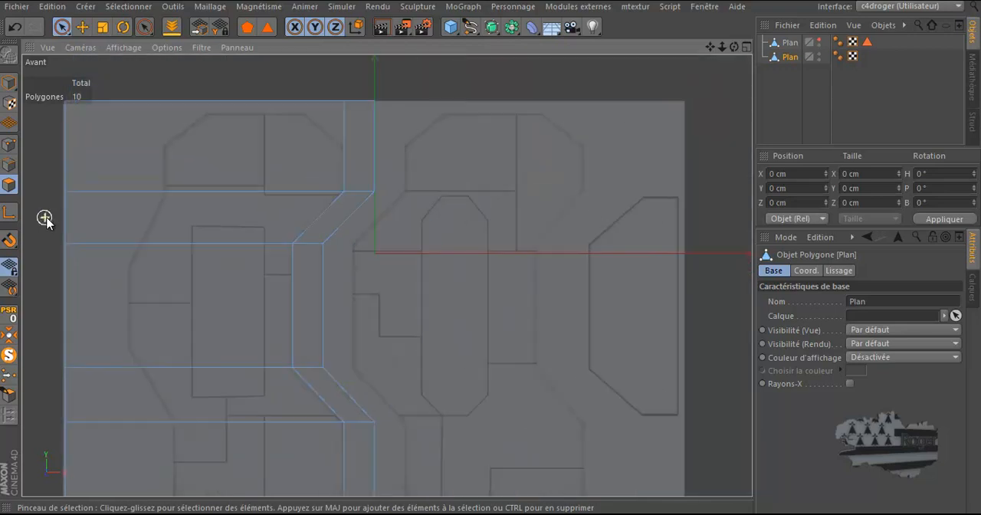
scroll(43, 218, "down", 1)
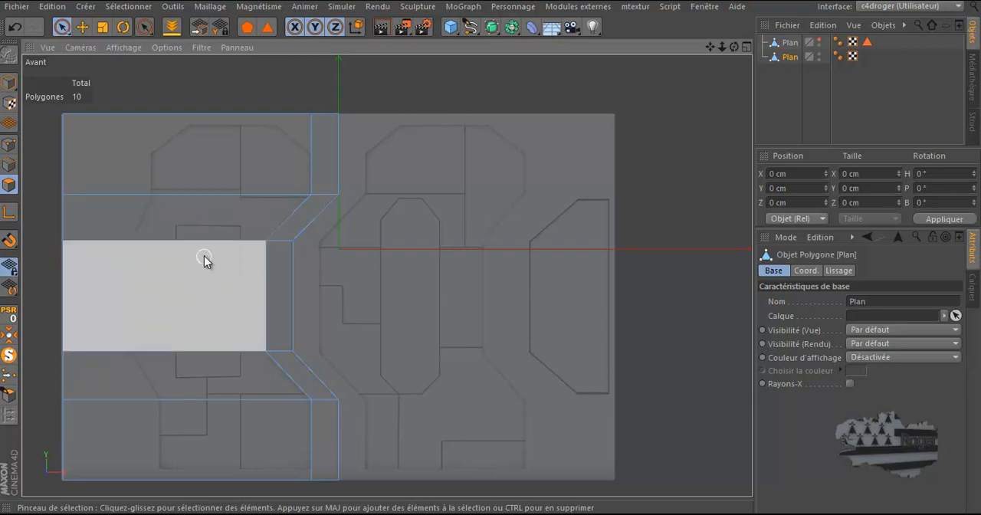
left_click(84, 31)
left_click(9, 144)
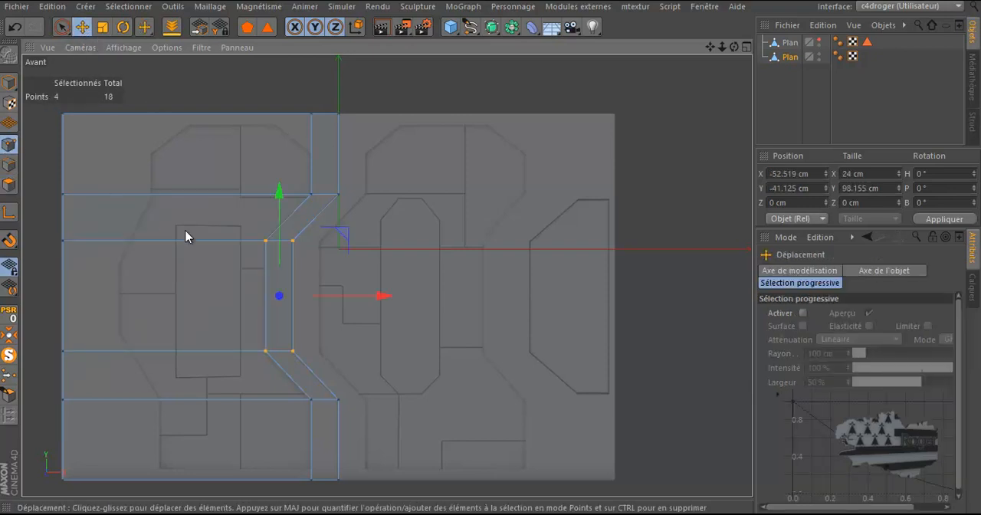